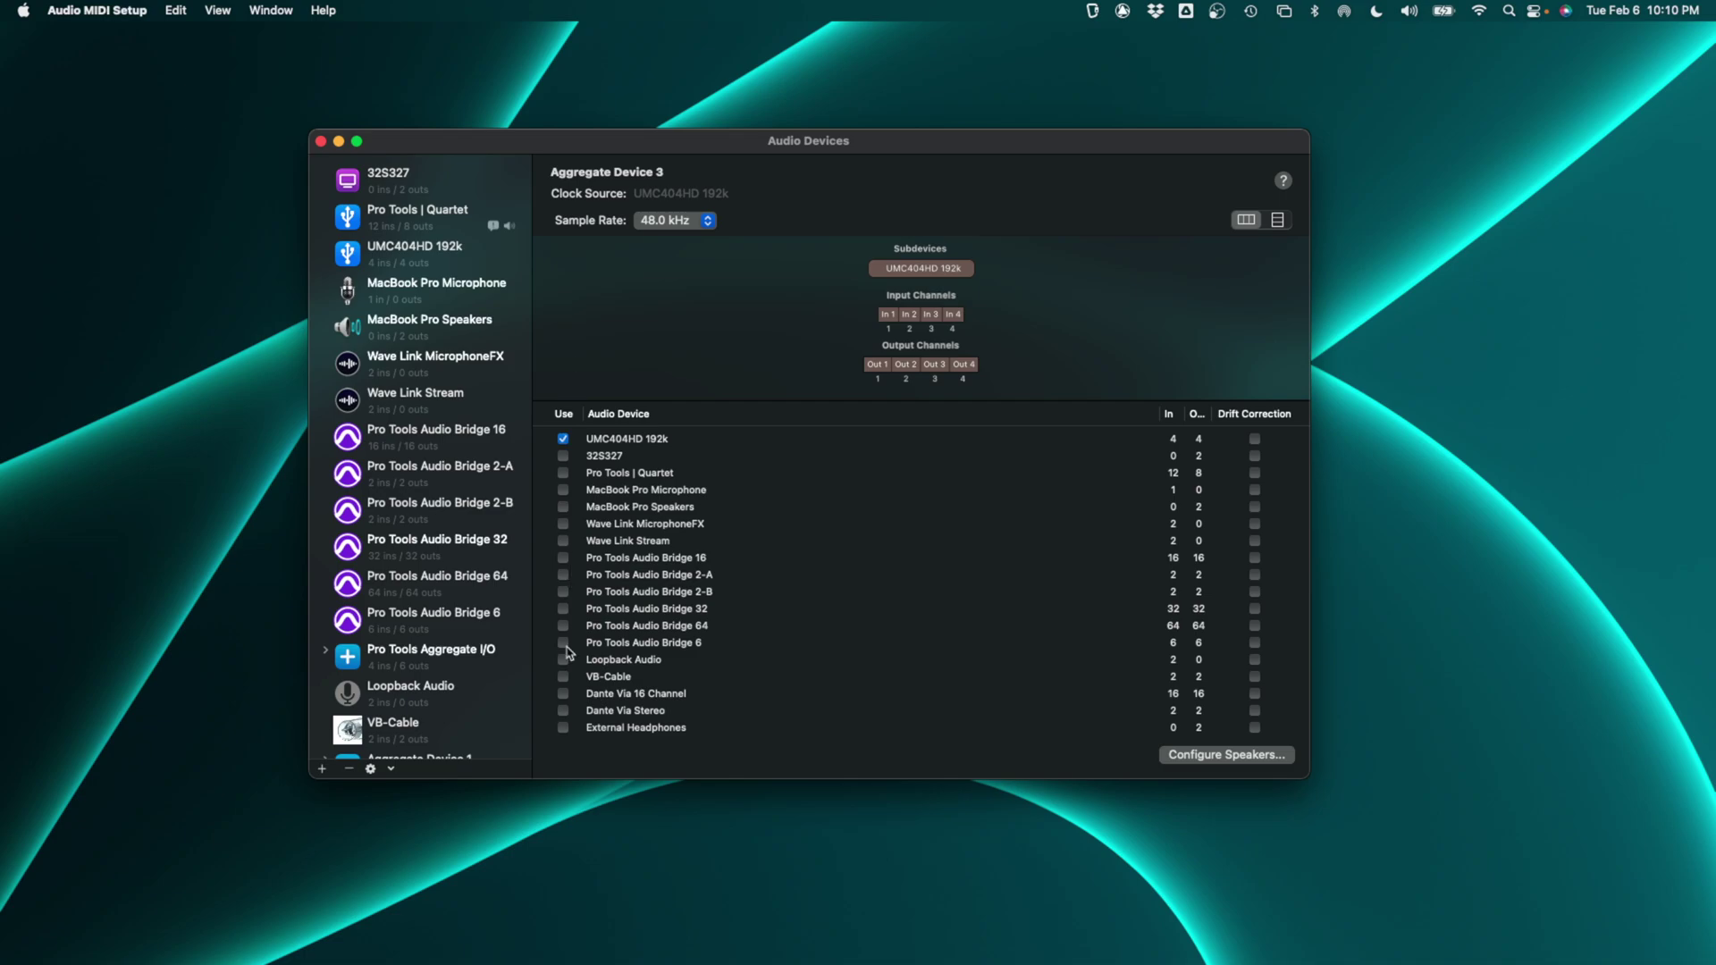
- Add External Headphones to Aggregate Device 3 and rename that aggregate device as Bypass Mix Knob Setup
left_click(563, 729)
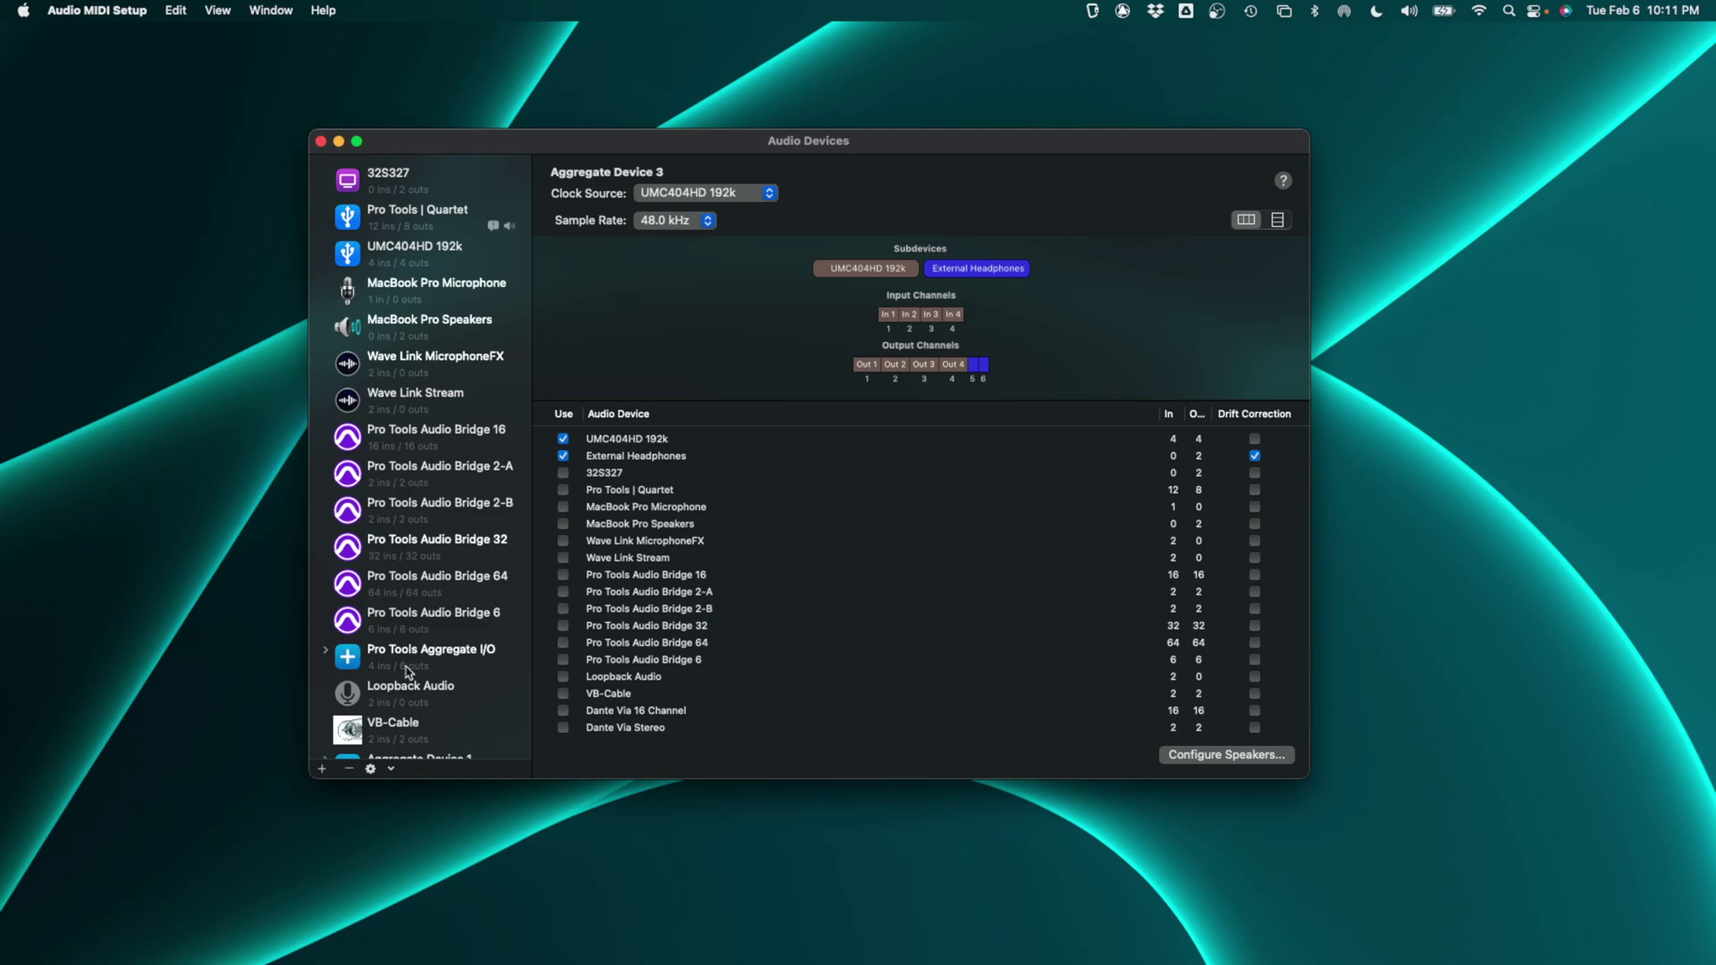
scroll(412, 675, "down", 8)
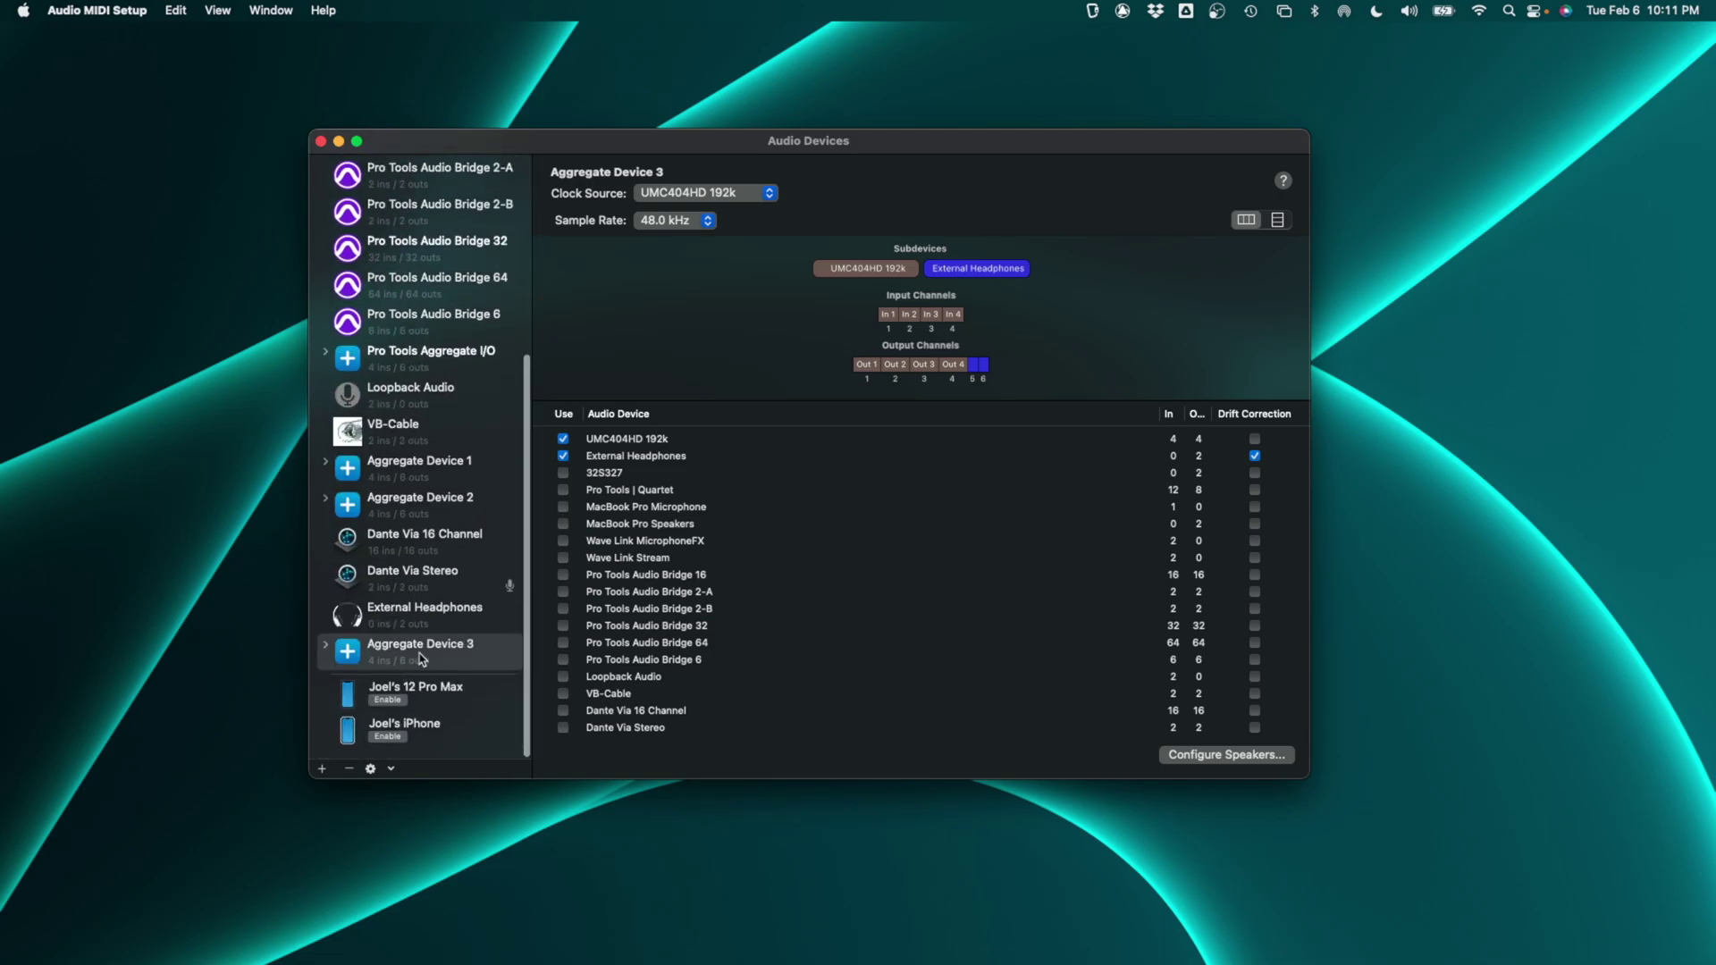
left_click(422, 660)
left_click(423, 646)
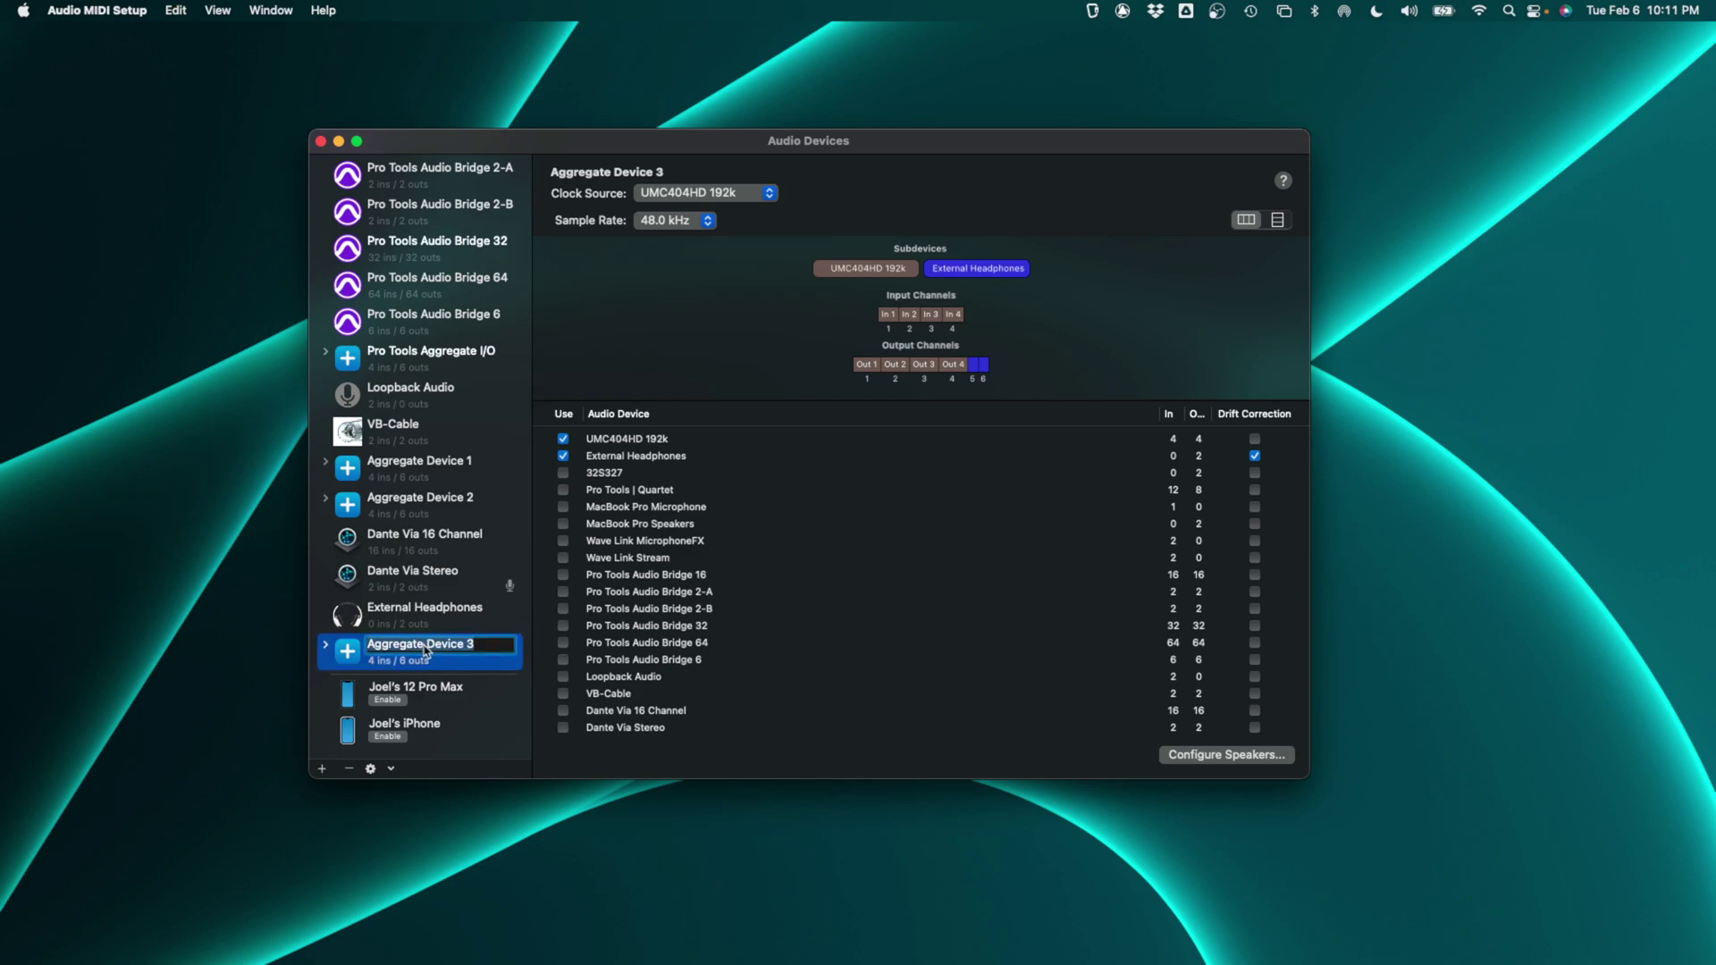
type("Bypass Mix Knob Setup")
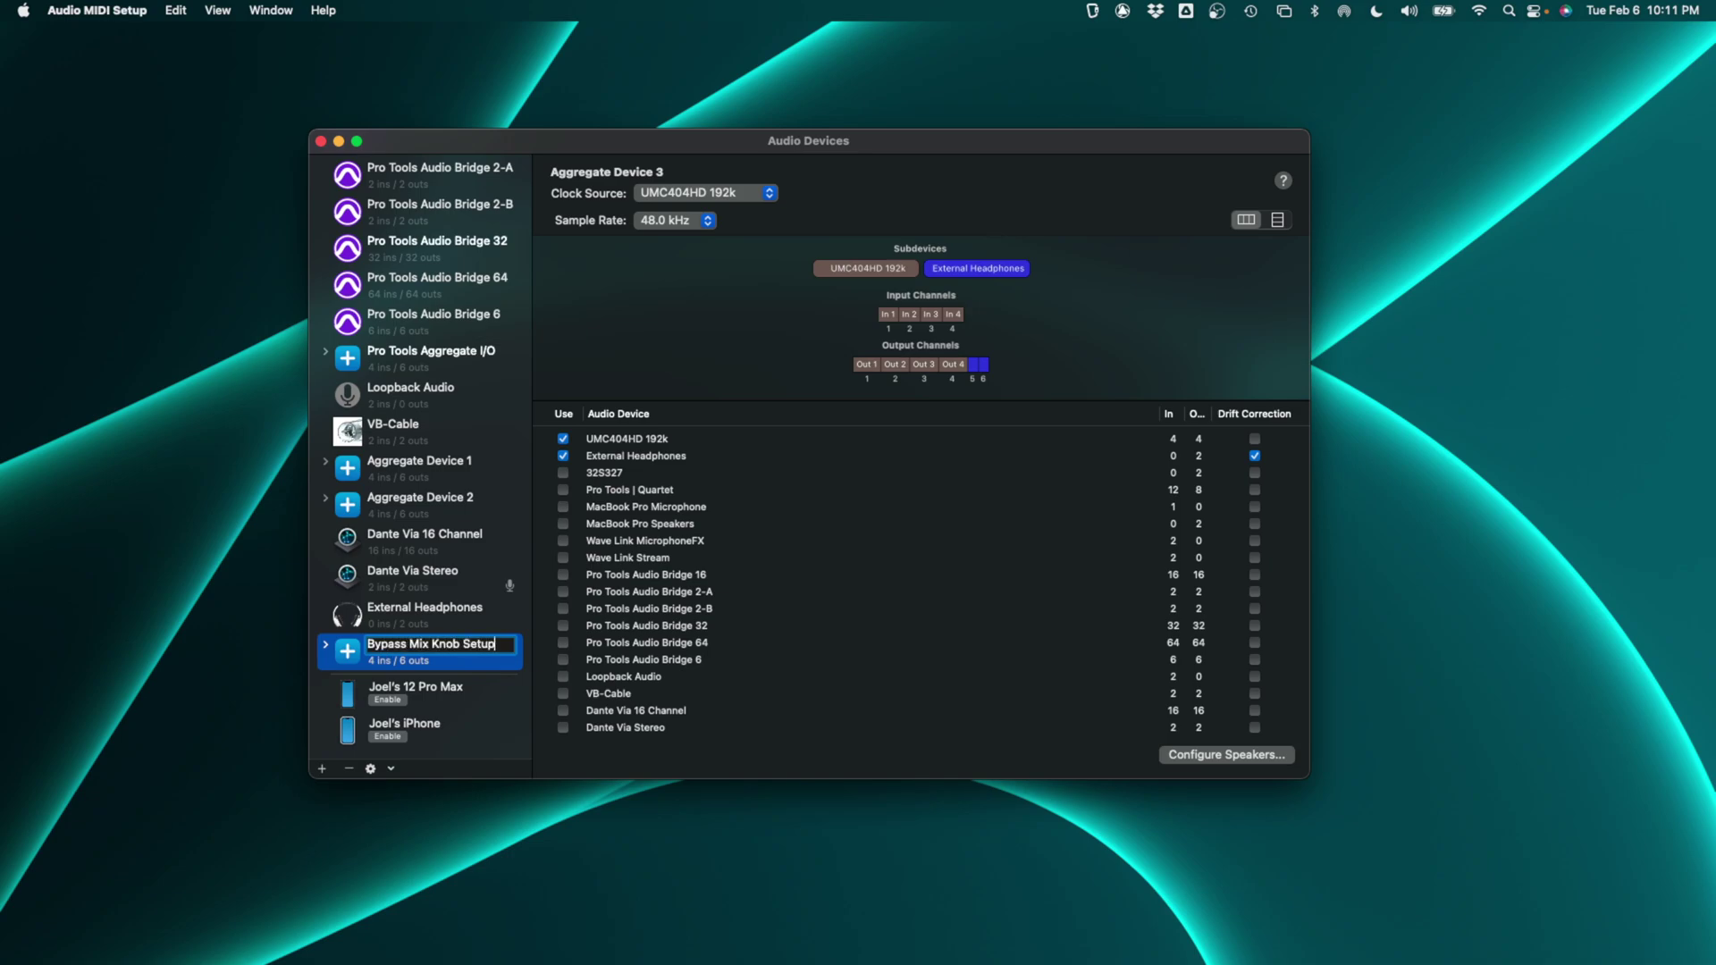
key("Return")
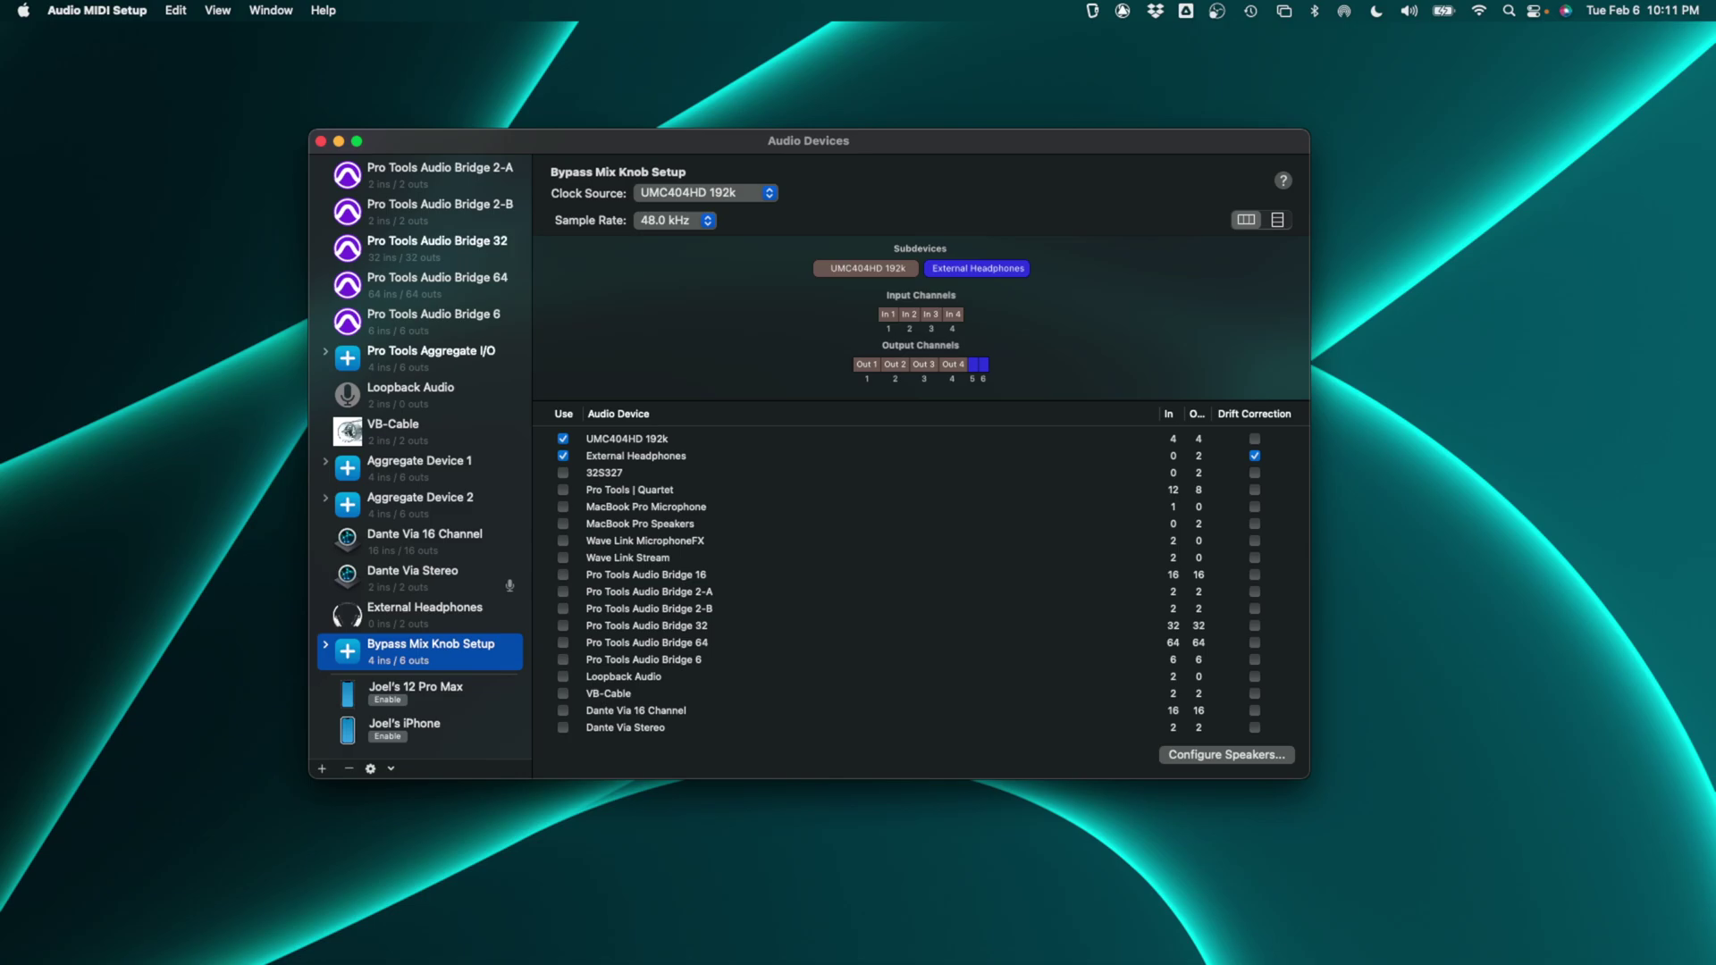
scroll(782, 371, "down", 1)
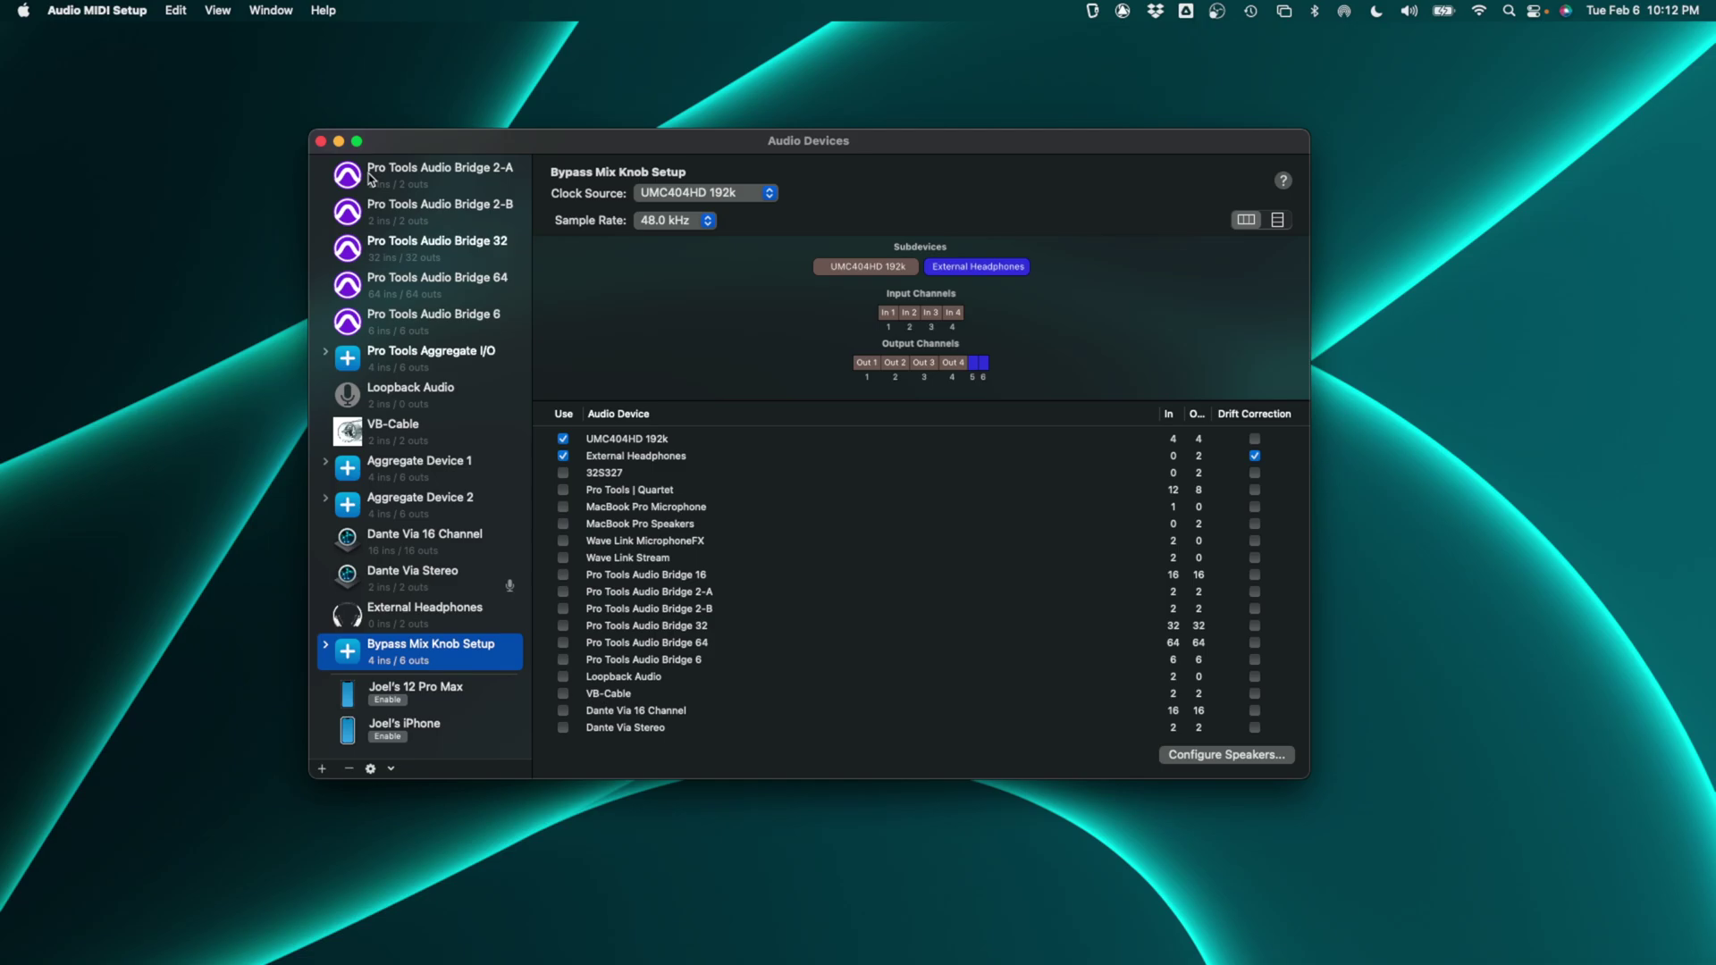
left_click(321, 141)
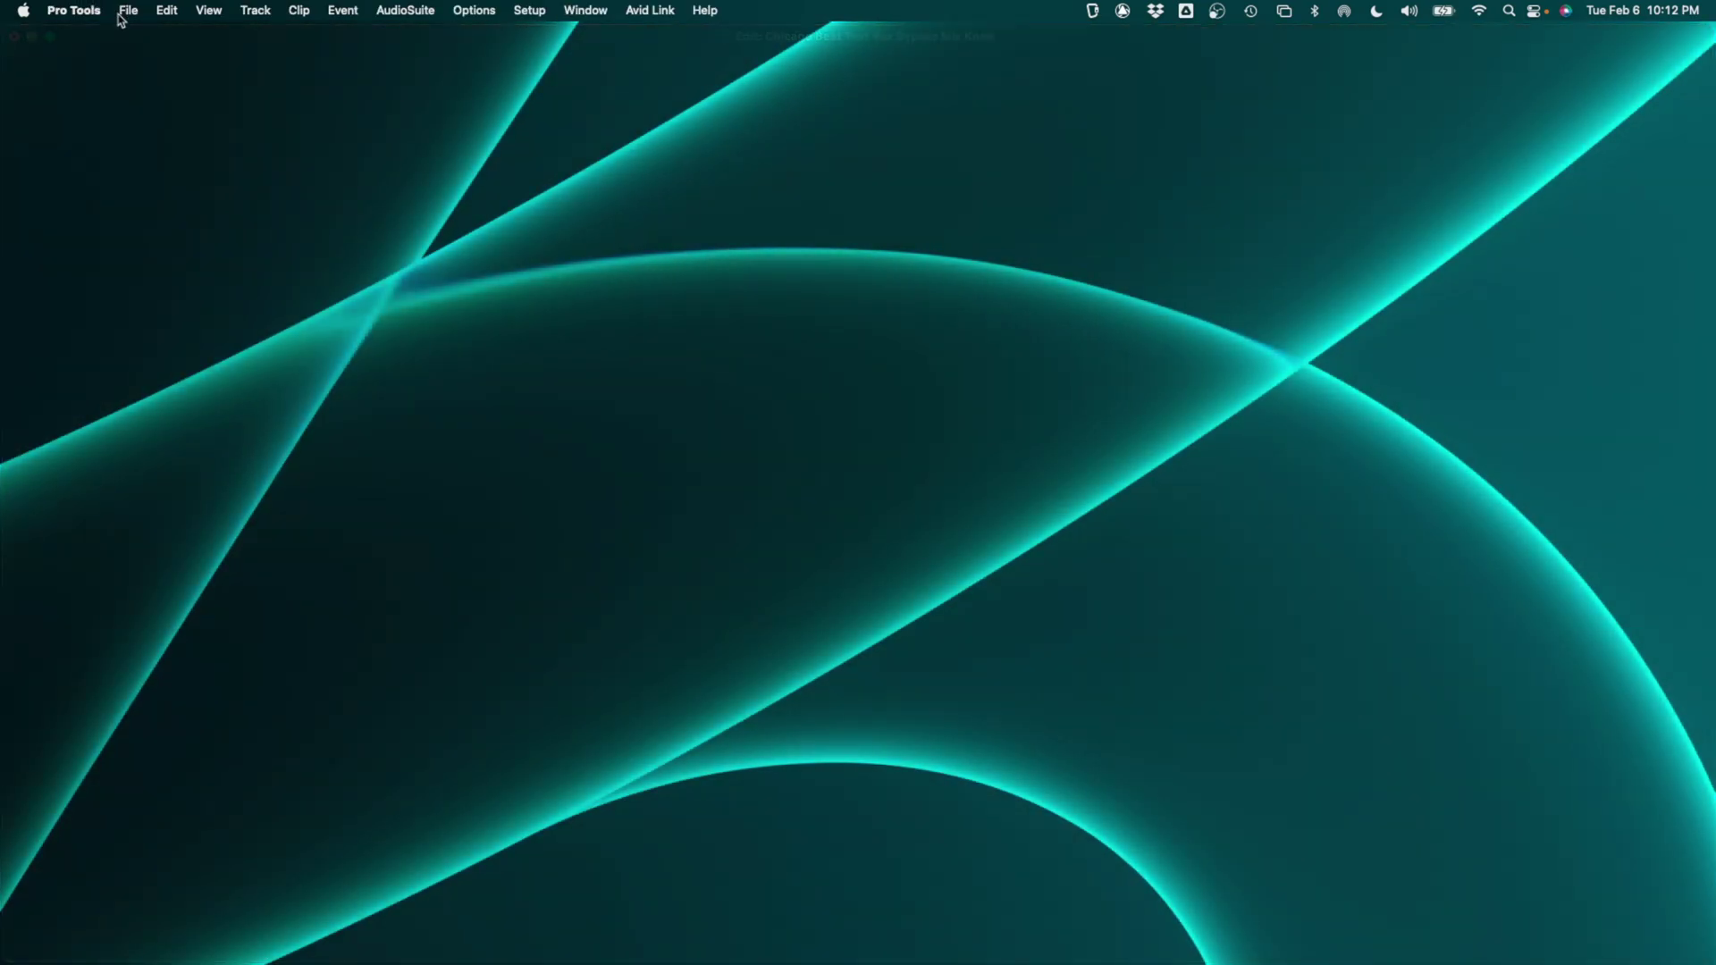
- In Pro Tools, open the recent session Chicago Beat Test Vox Bypass Mix Knob and enlarge its Edit window to full screen
left_click(125, 11)
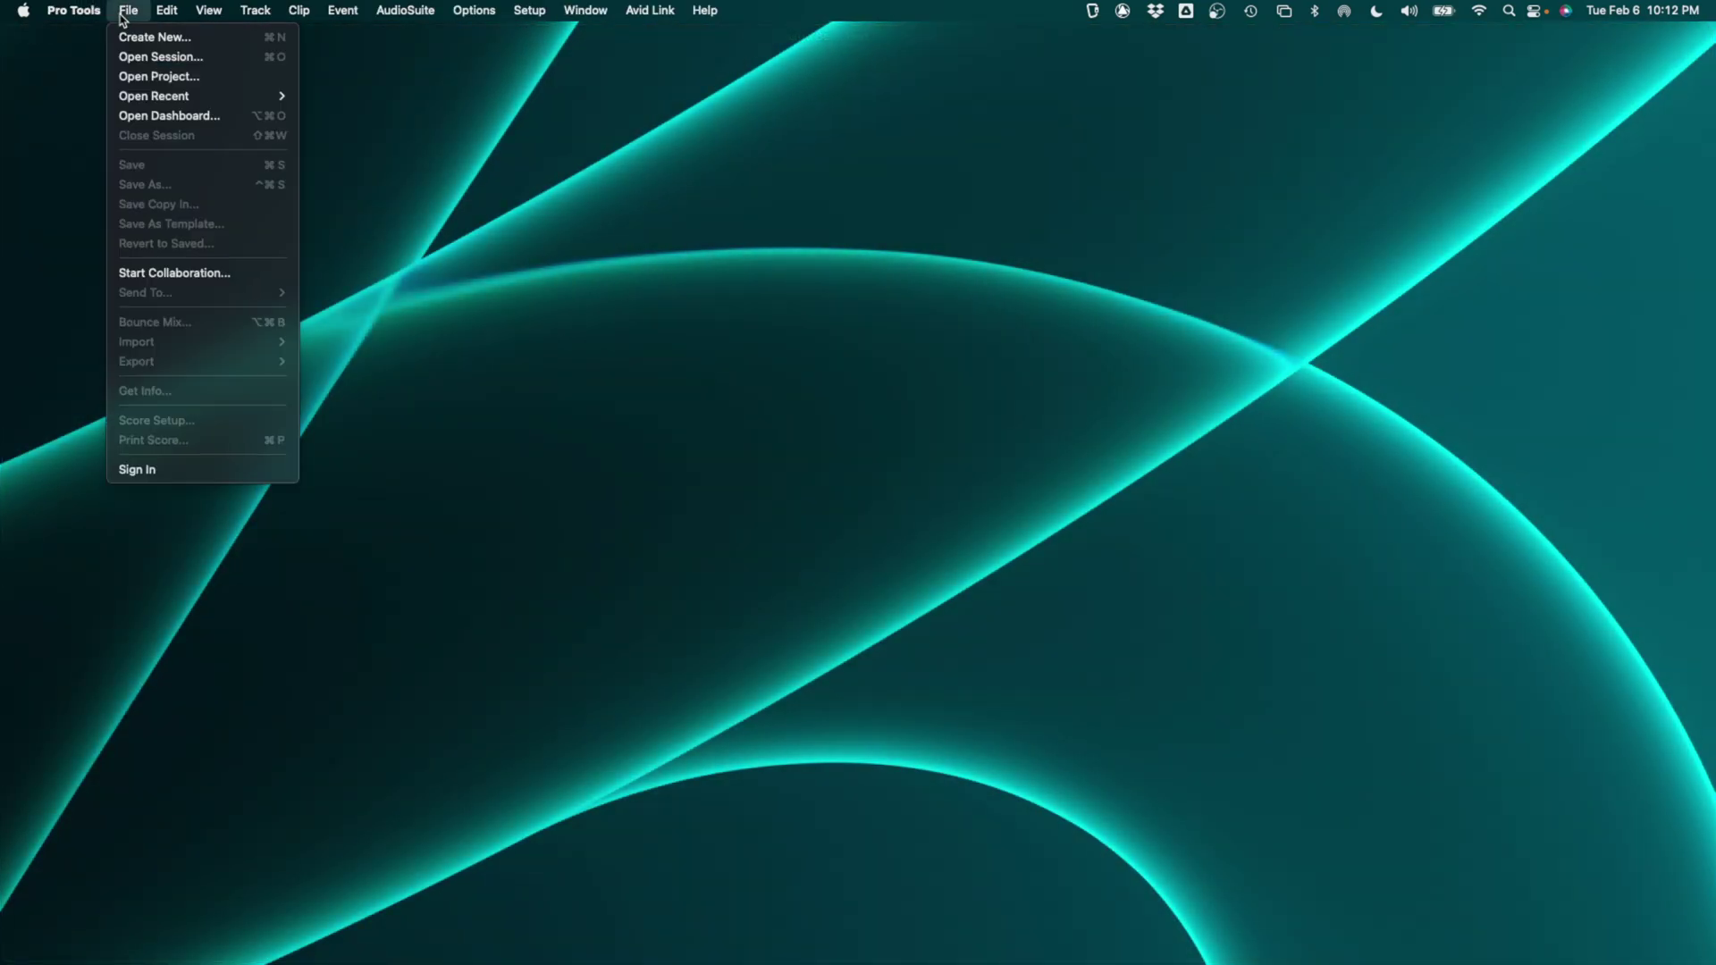
mouse_move(158, 94)
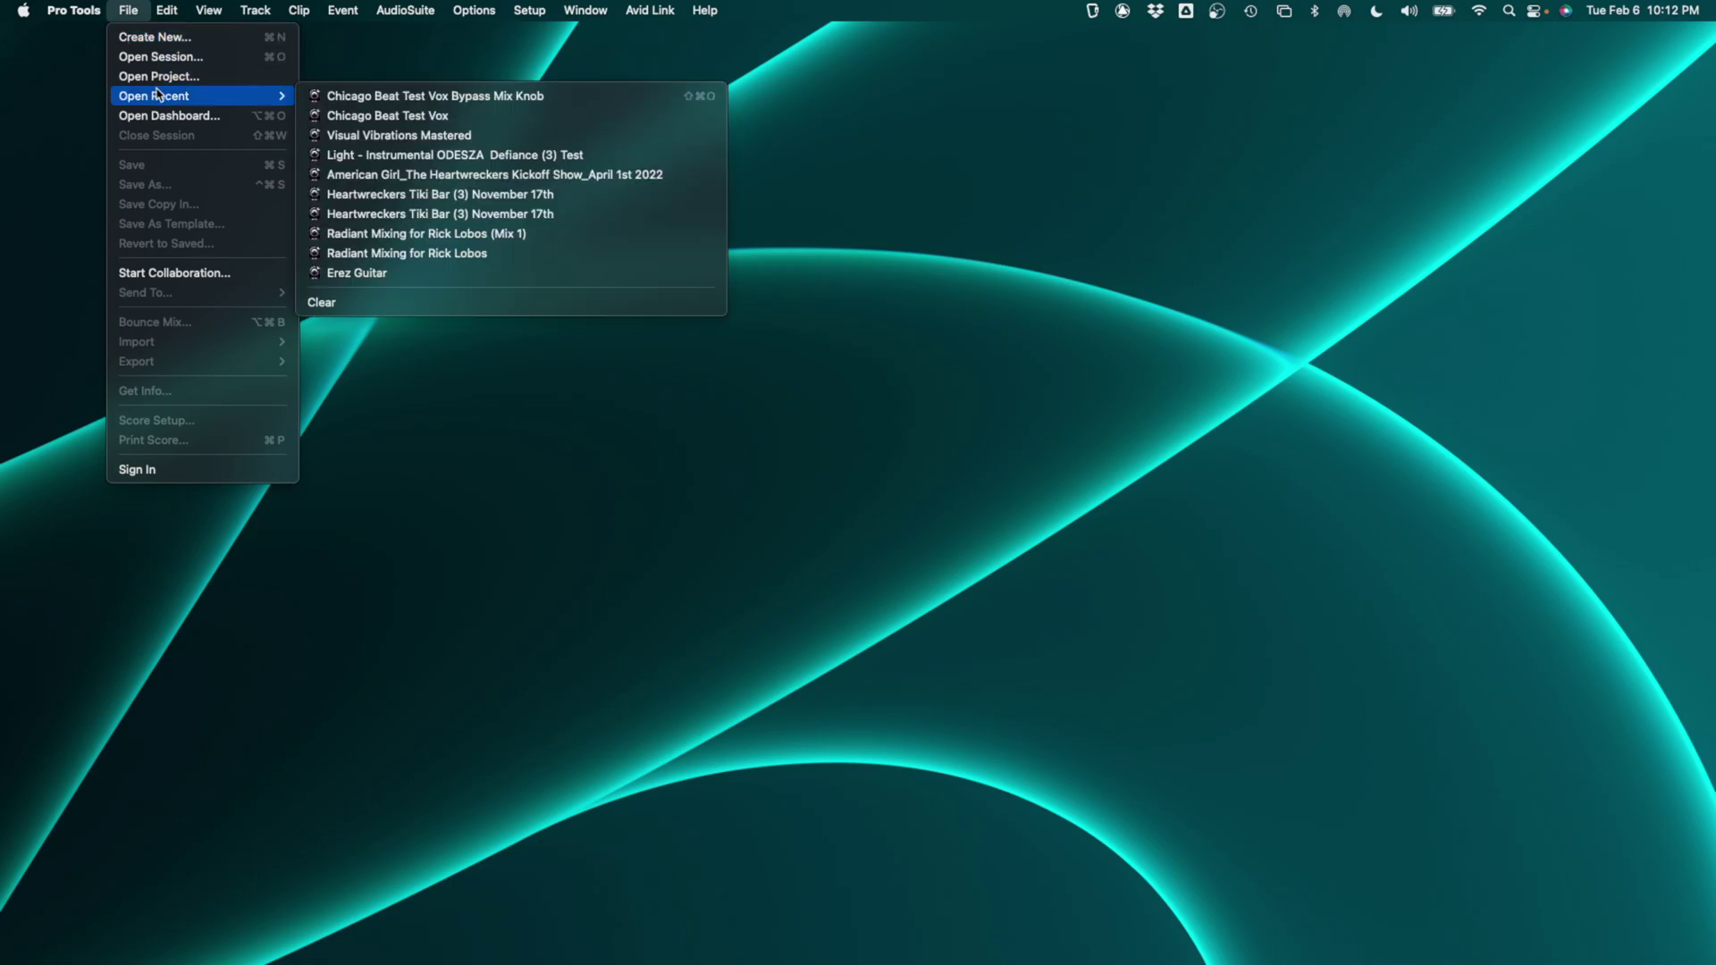
left_click(390, 103)
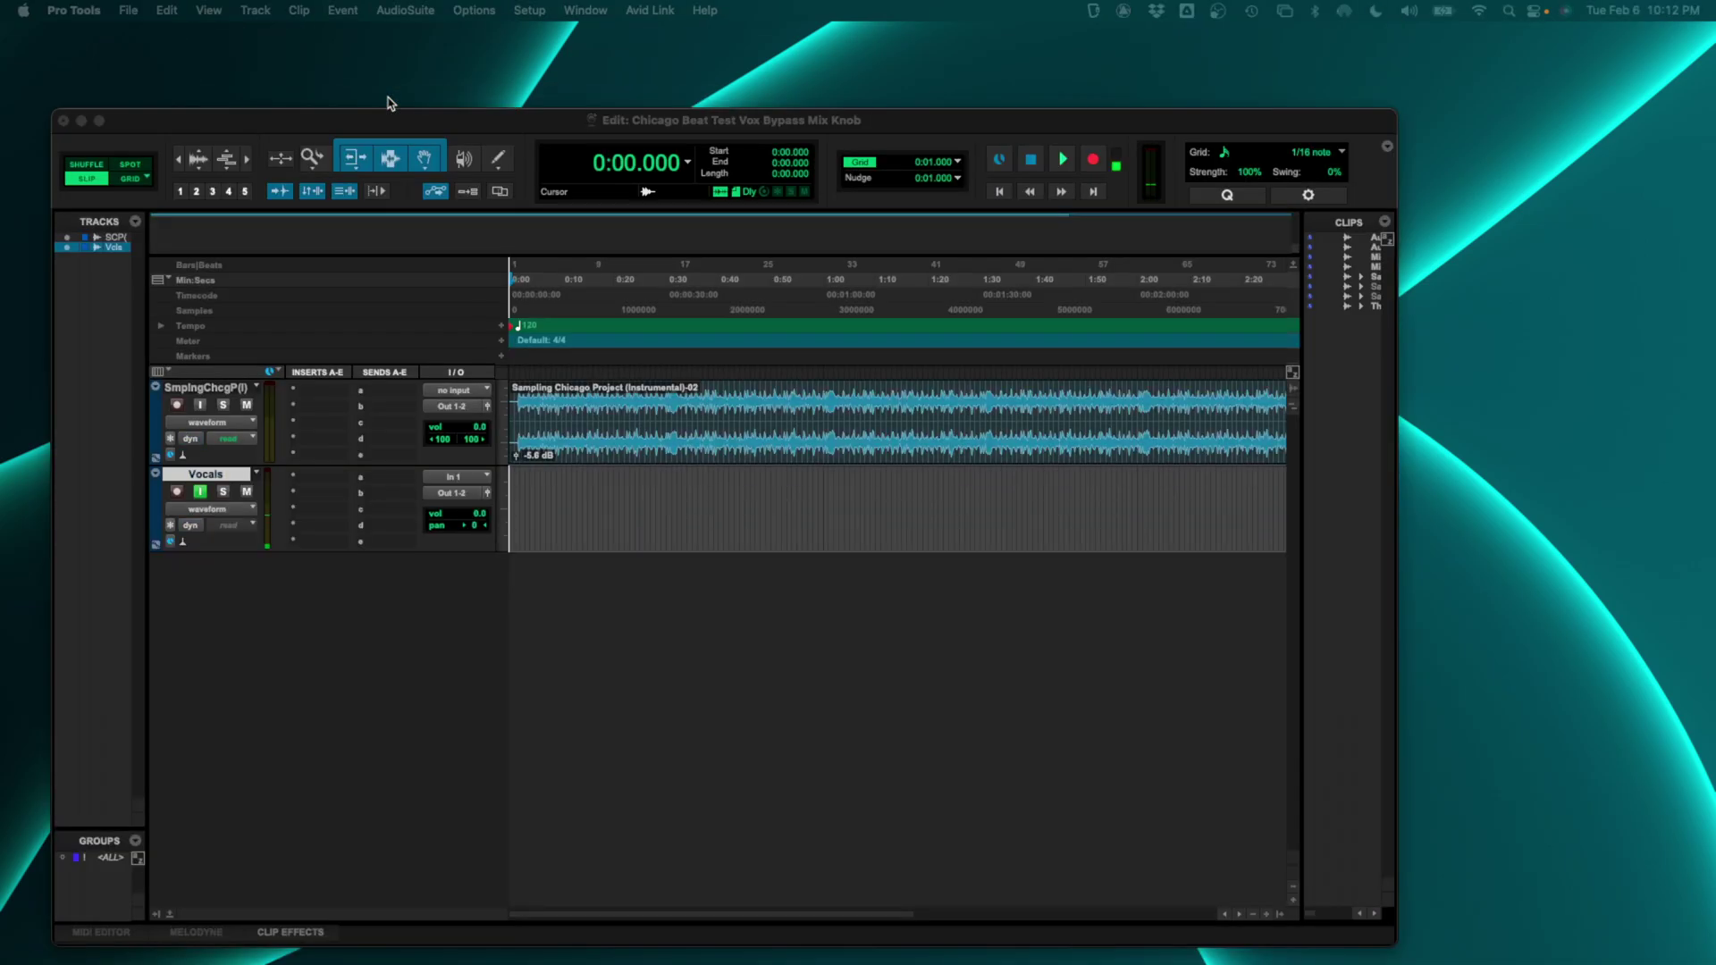
left_click(100, 121)
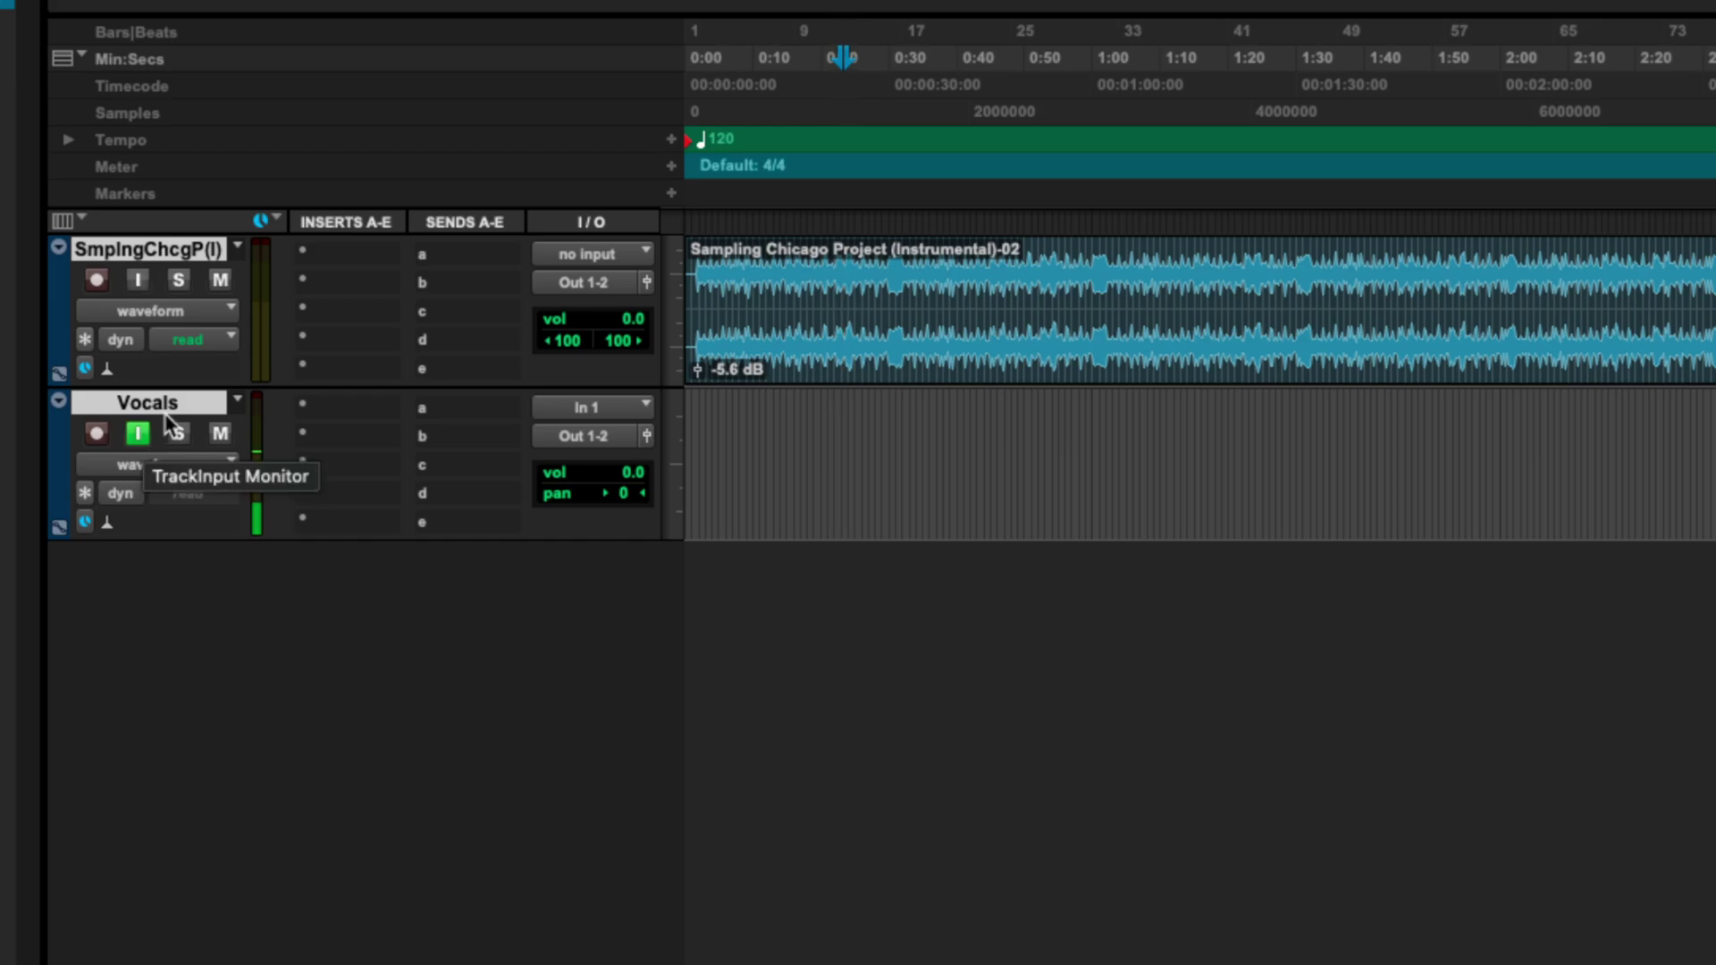
- Try In 2 (Mono) as the Vocals track's input and return it to In 1 (Mono)
left_click(587, 409)
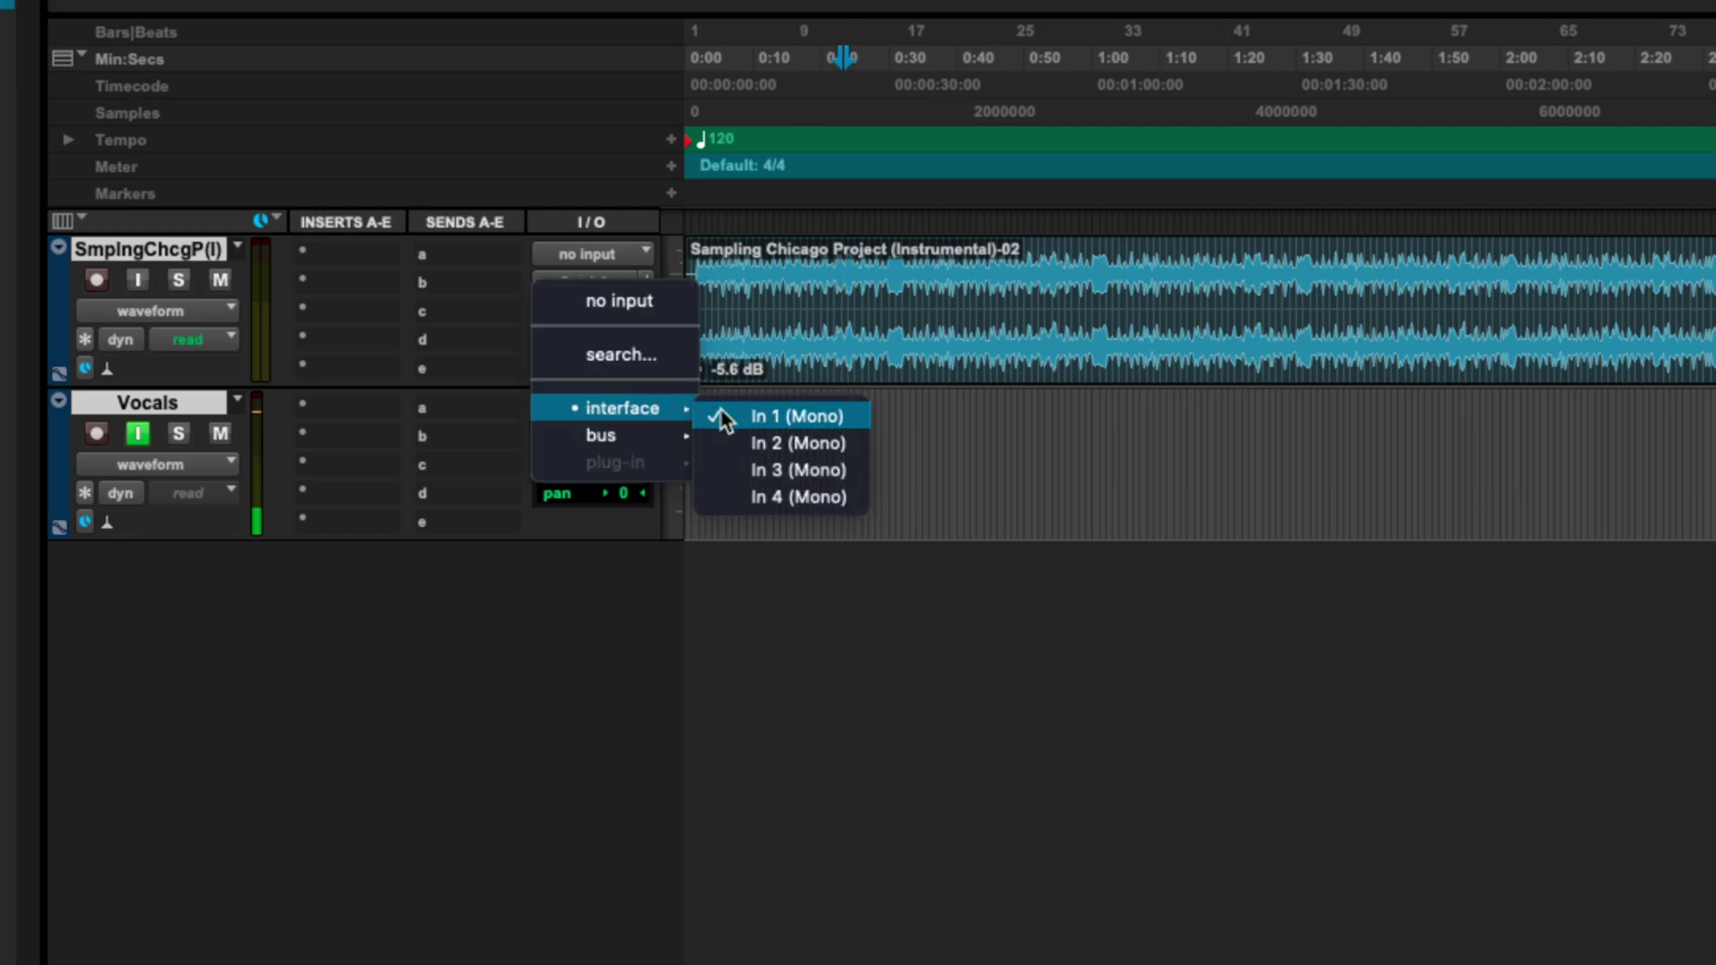
left_click(729, 440)
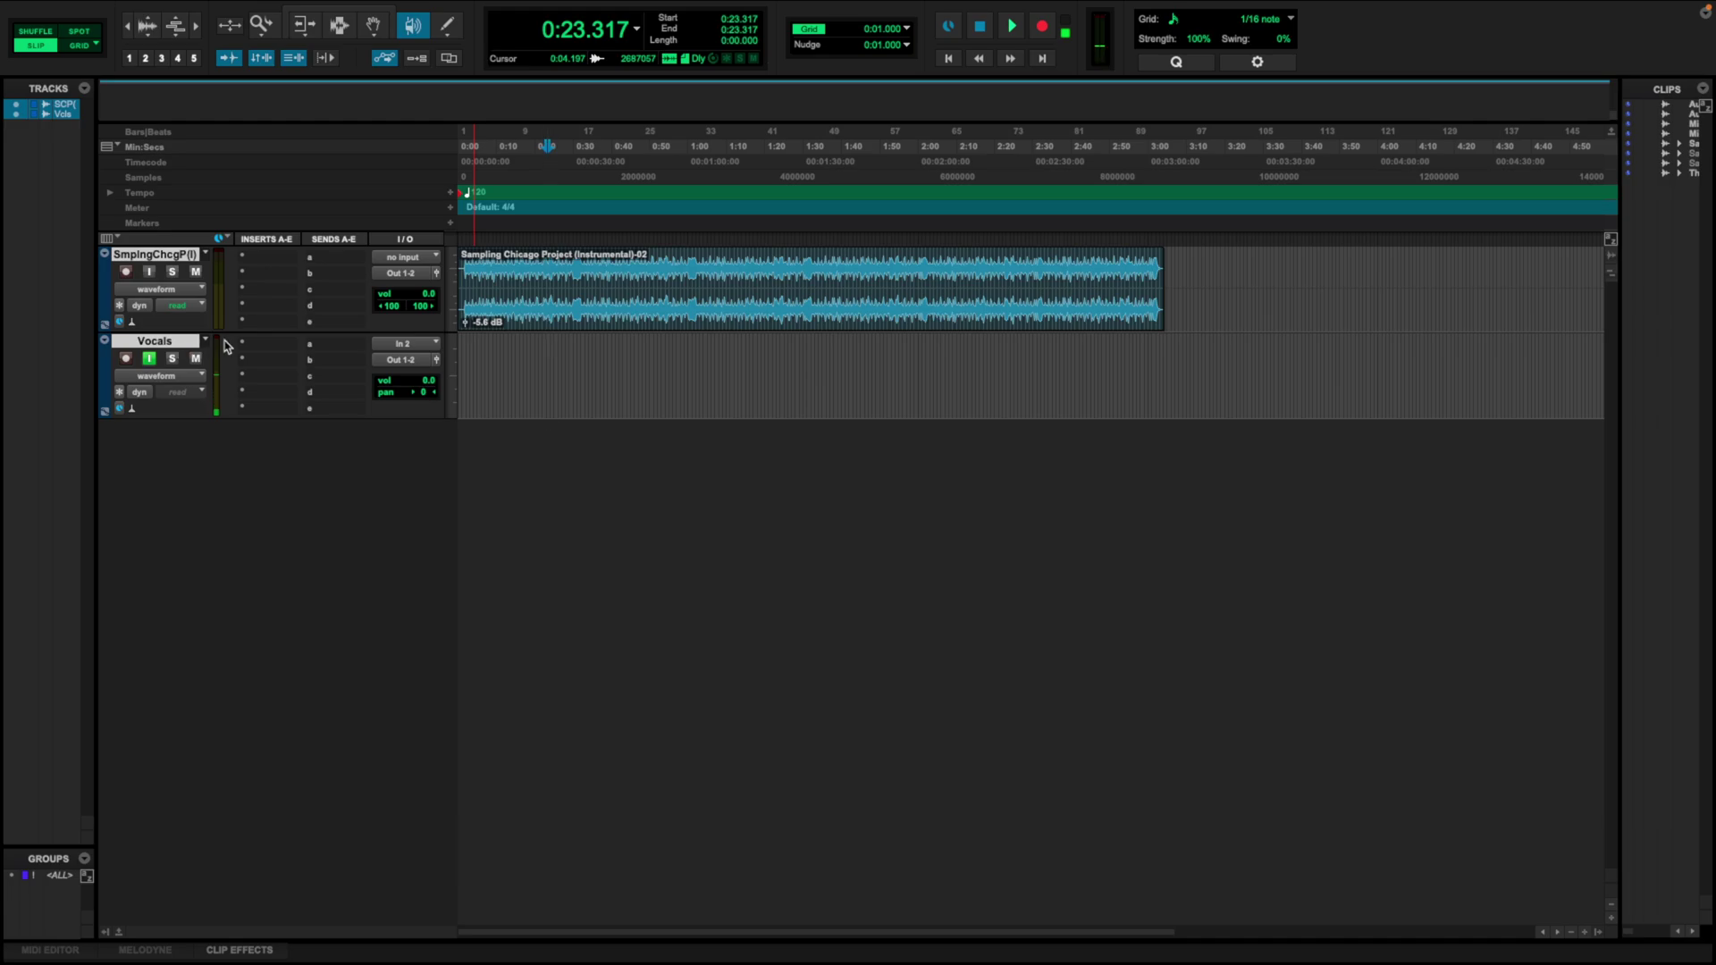
left_click(404, 343)
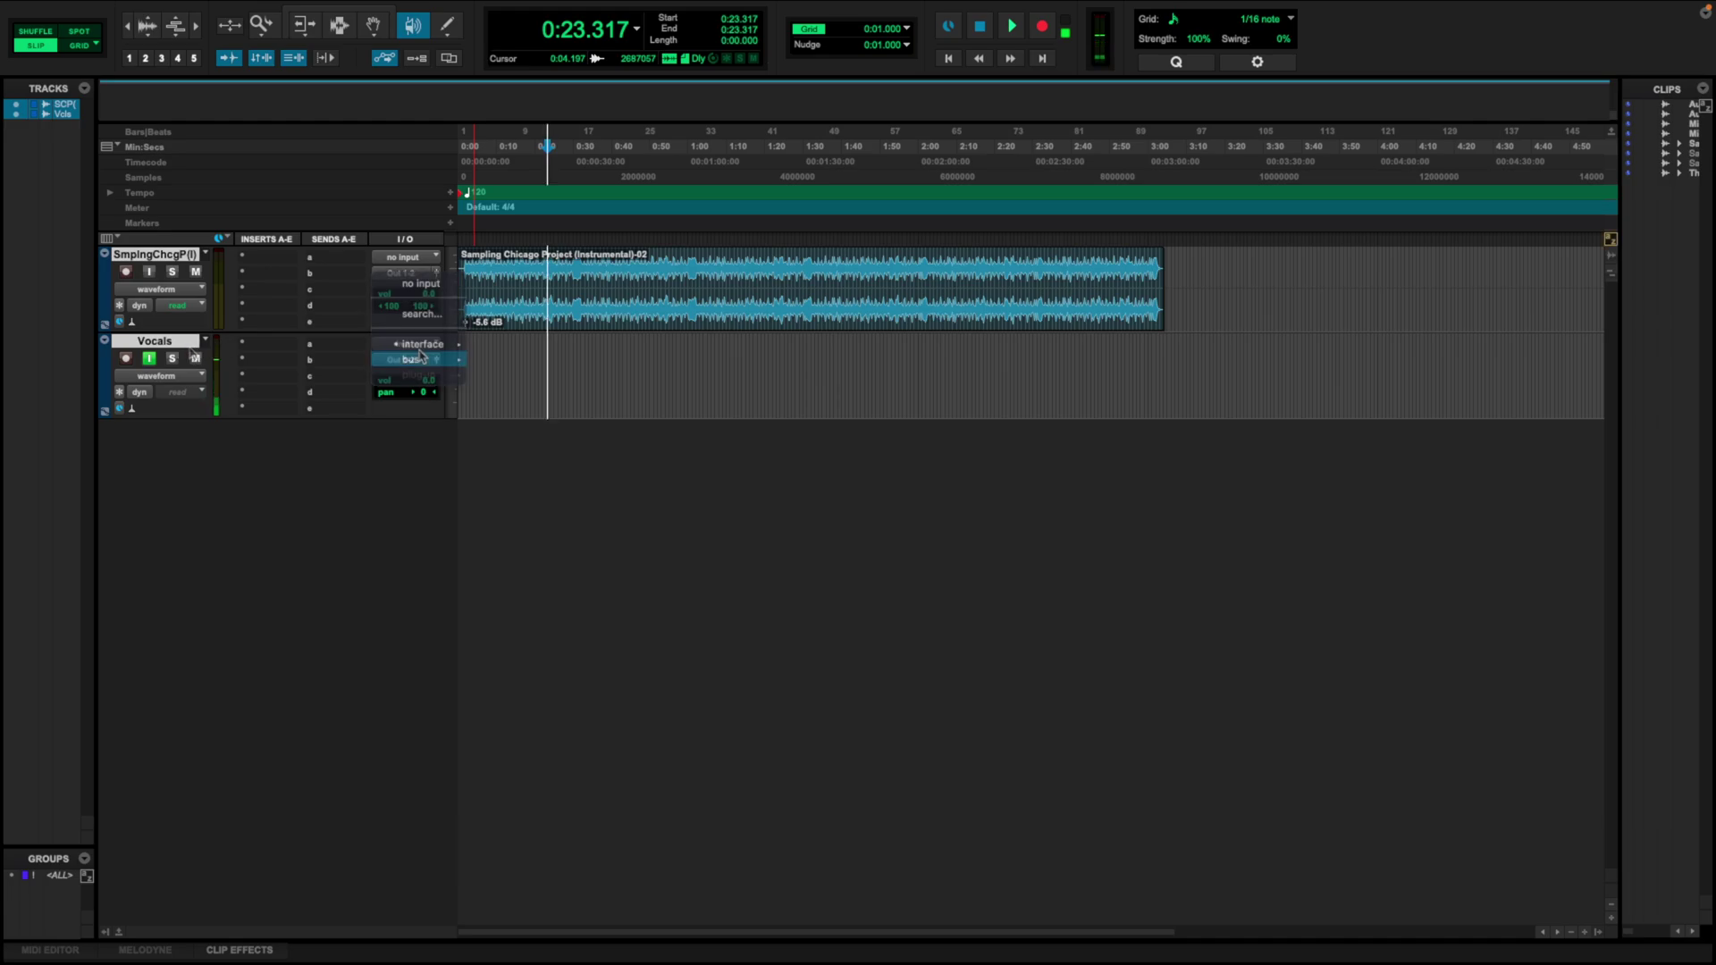
mouse_move(461, 340)
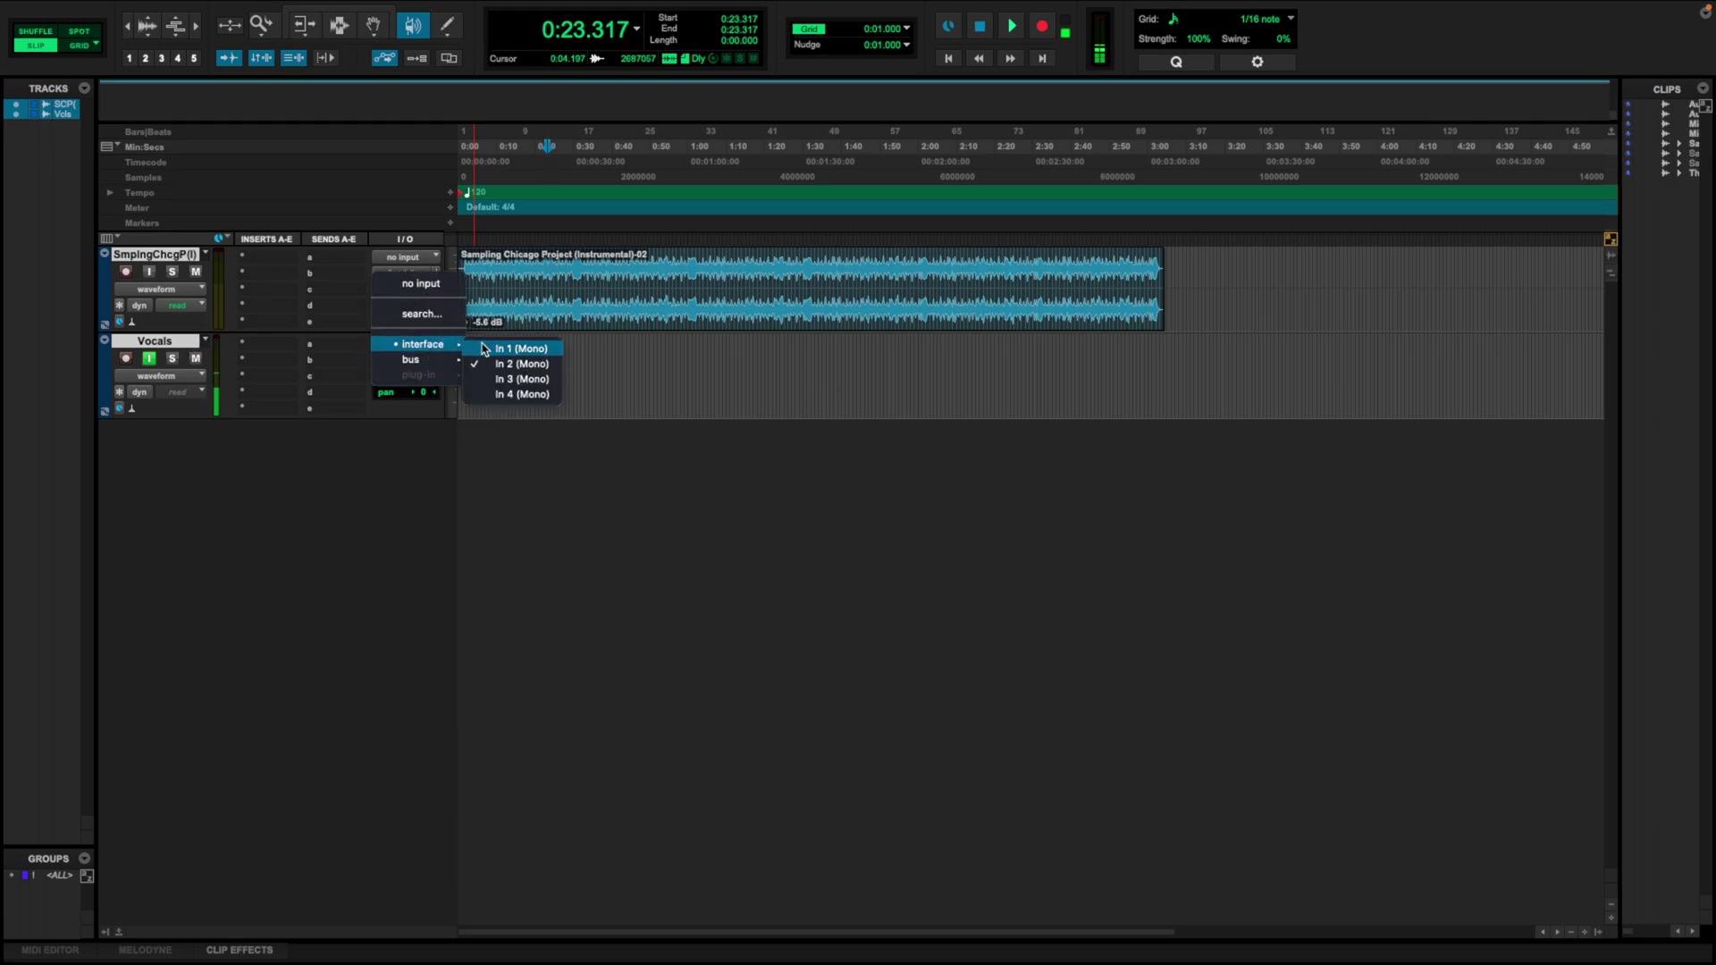
left_click(486, 347)
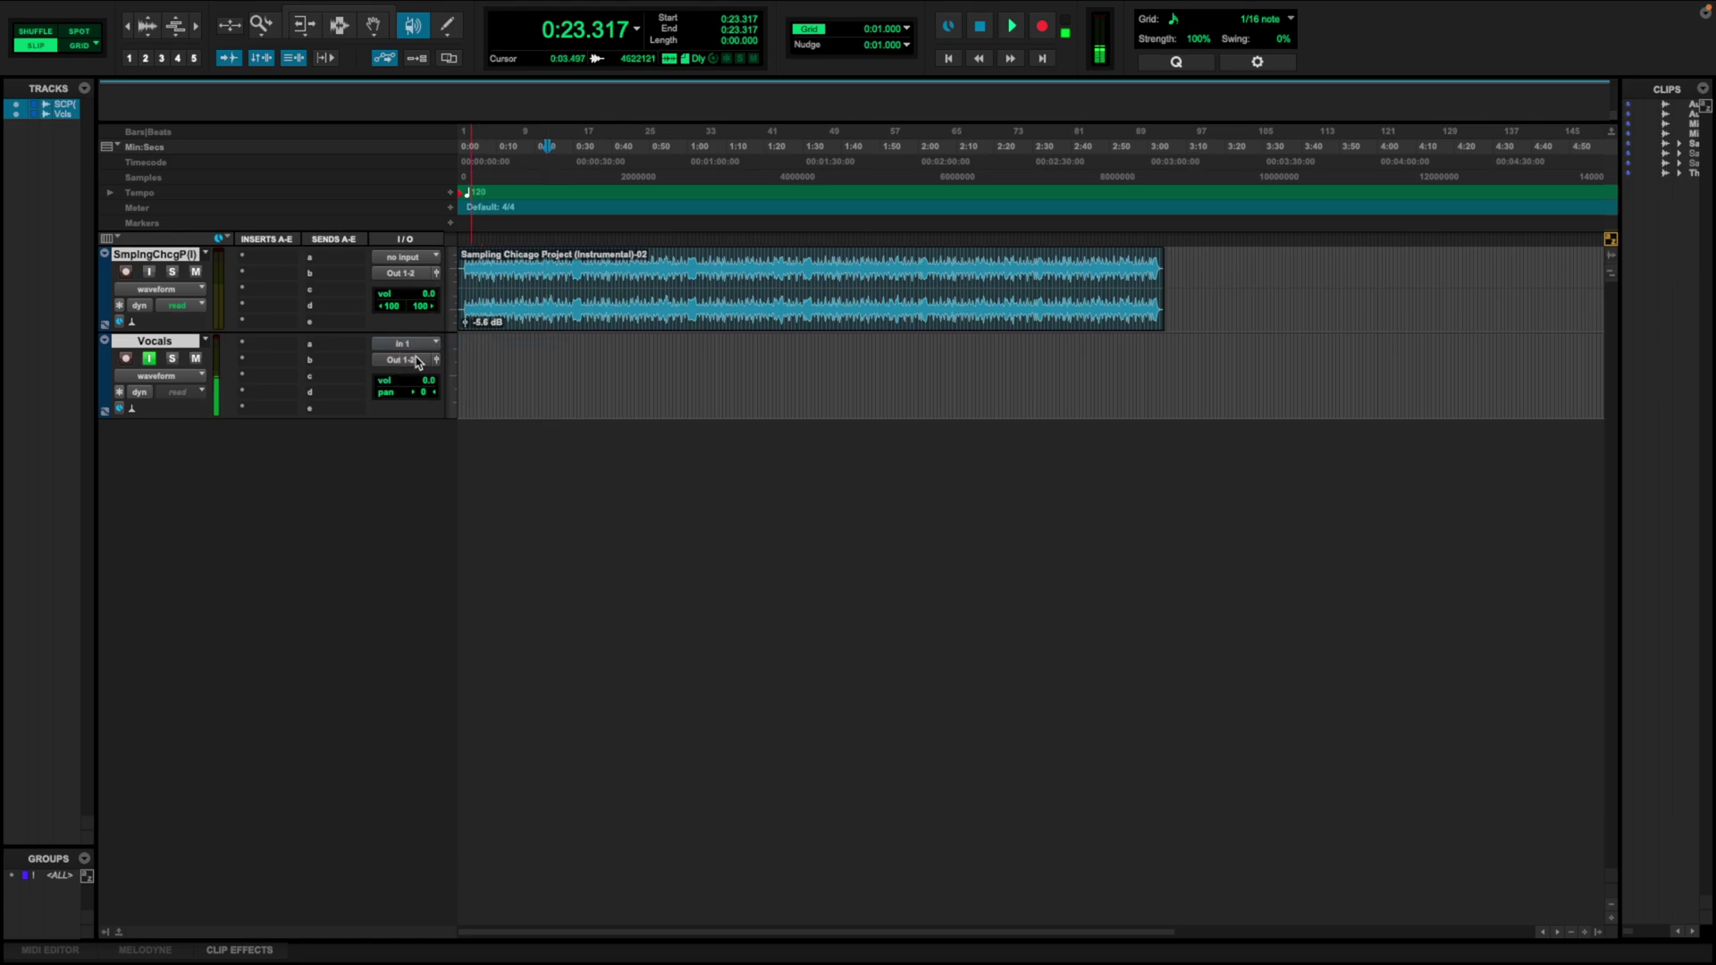
- Switch the playback engine to Bypass Mix Knob Setup, accepting the session reload, and turn off input monitoring on the Vocals track
mouse_move(590, 5)
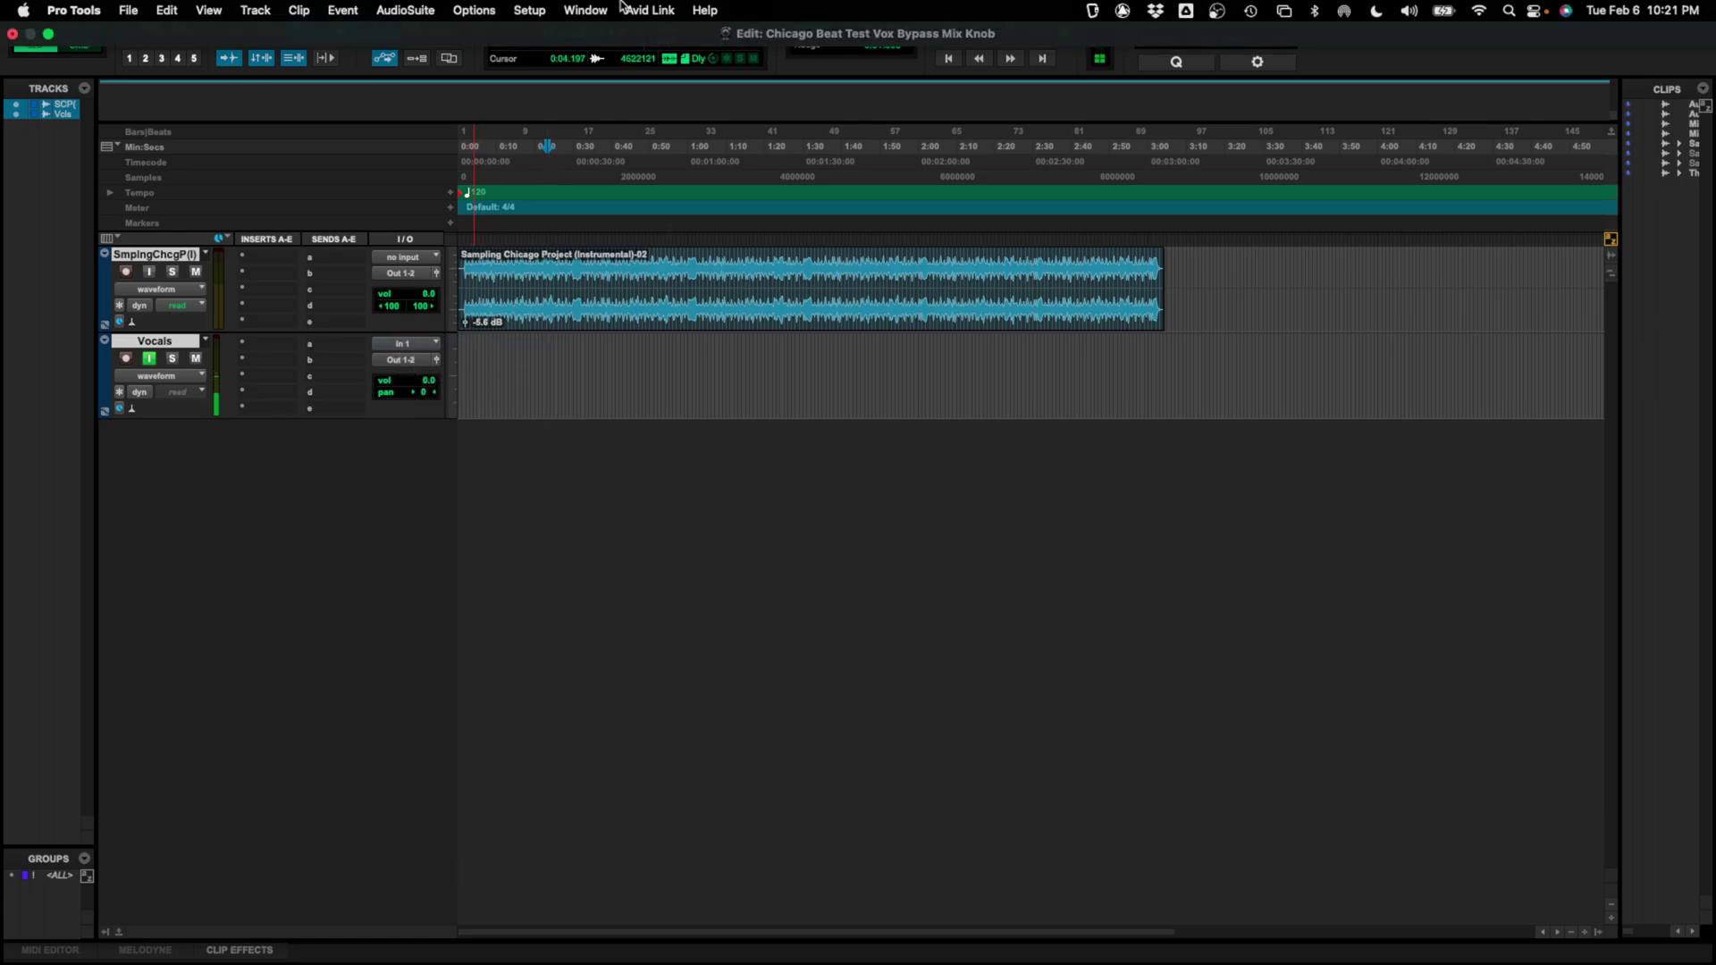
left_click(529, 10)
left_click(543, 55)
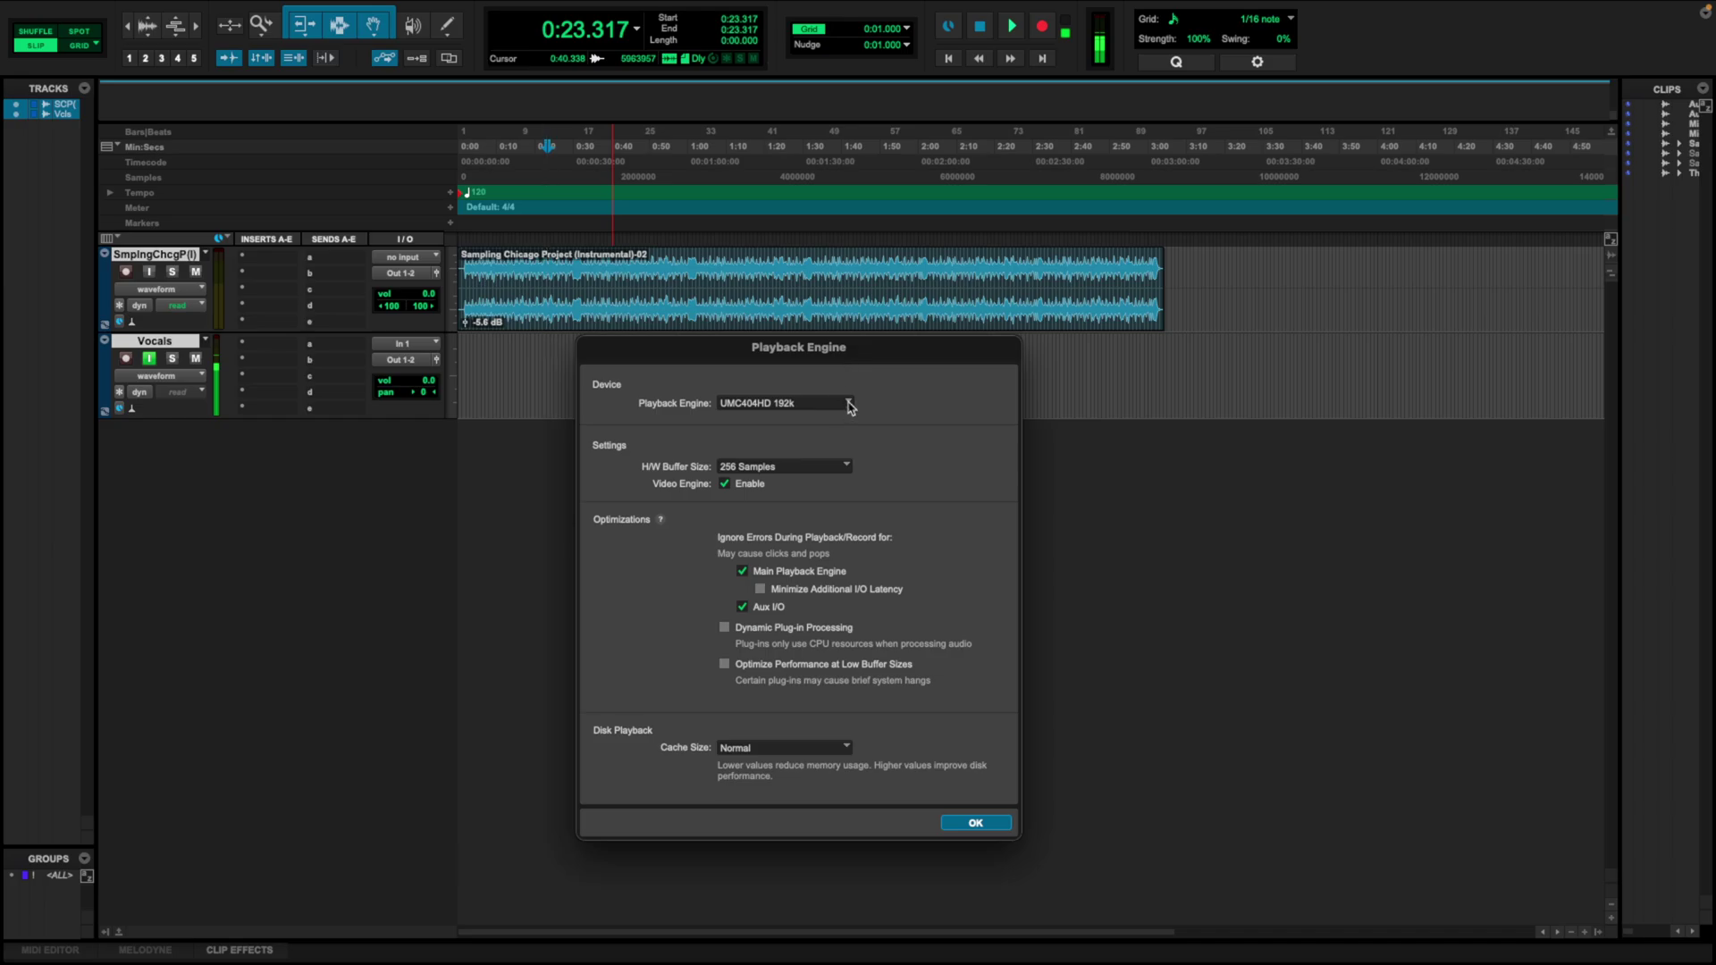
left_click(849, 407)
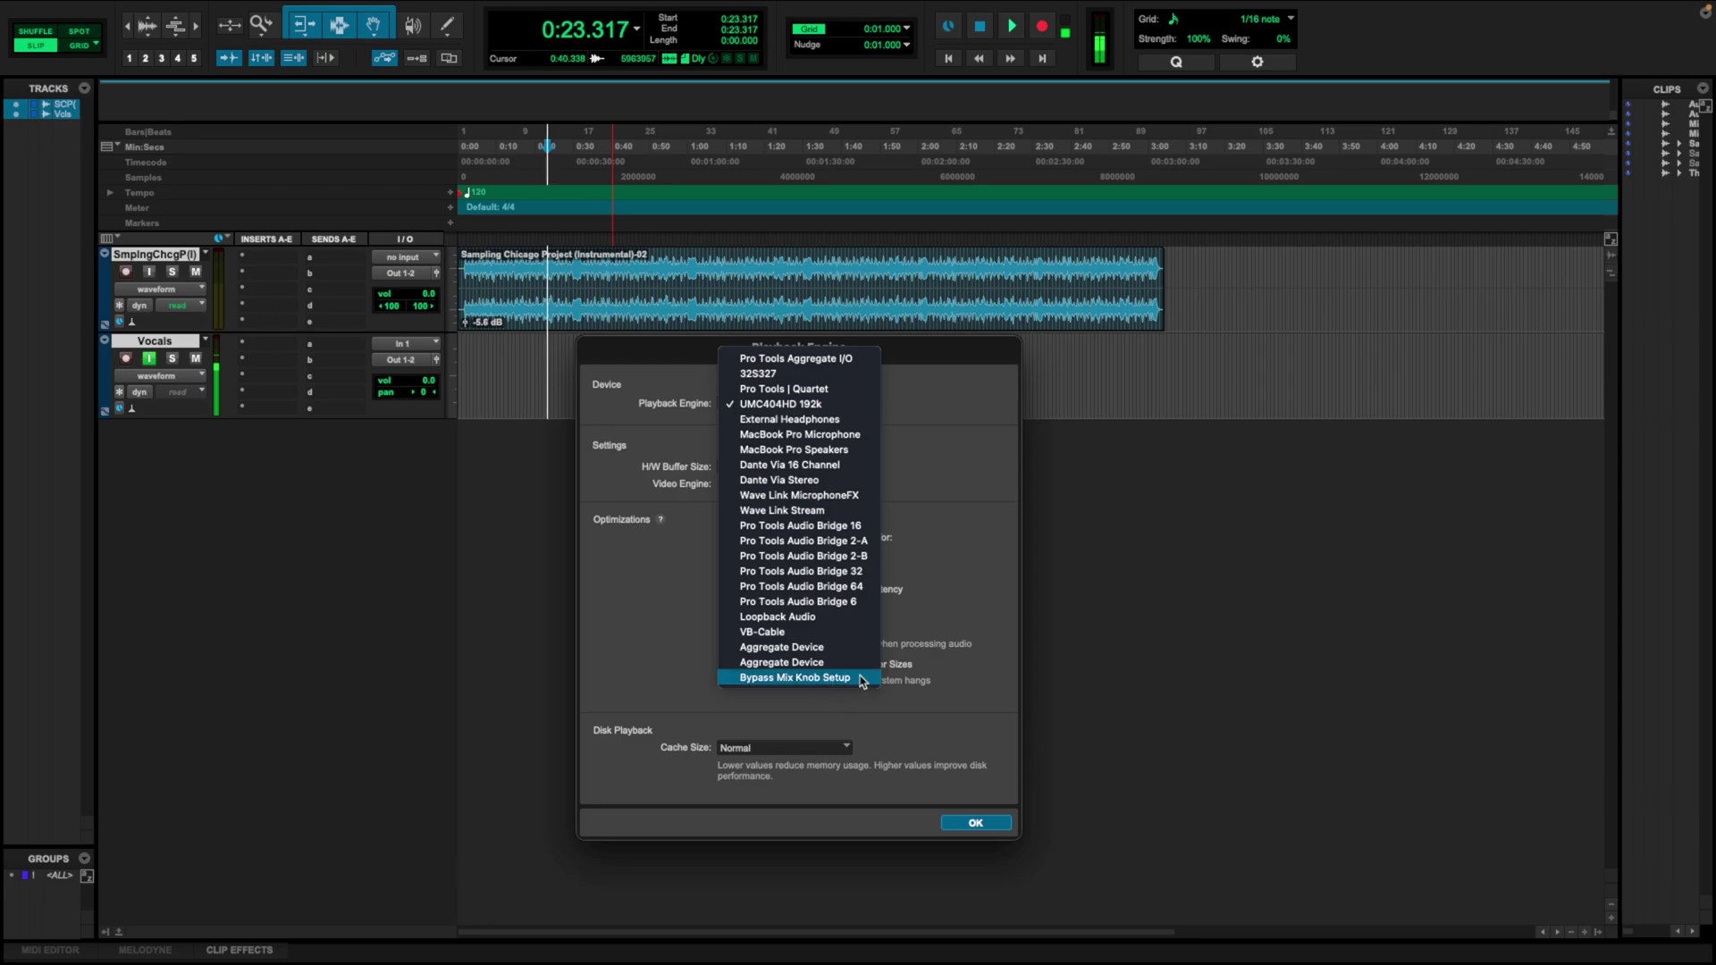
left_click(863, 680)
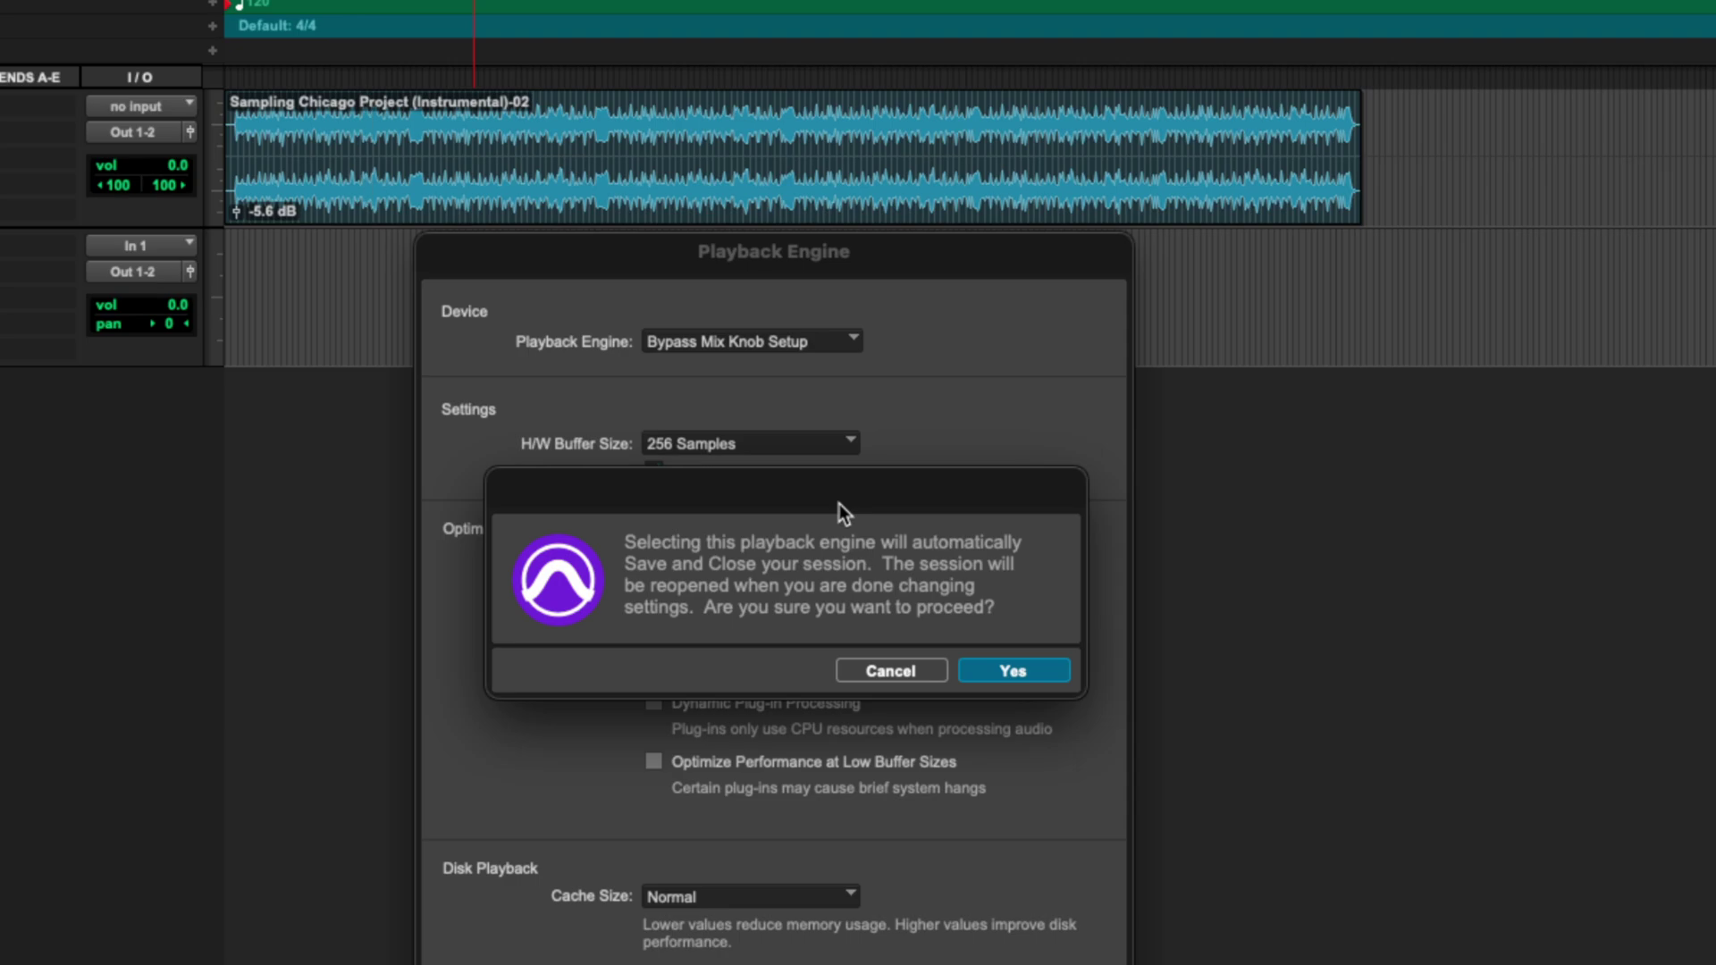
left_click(1001, 671)
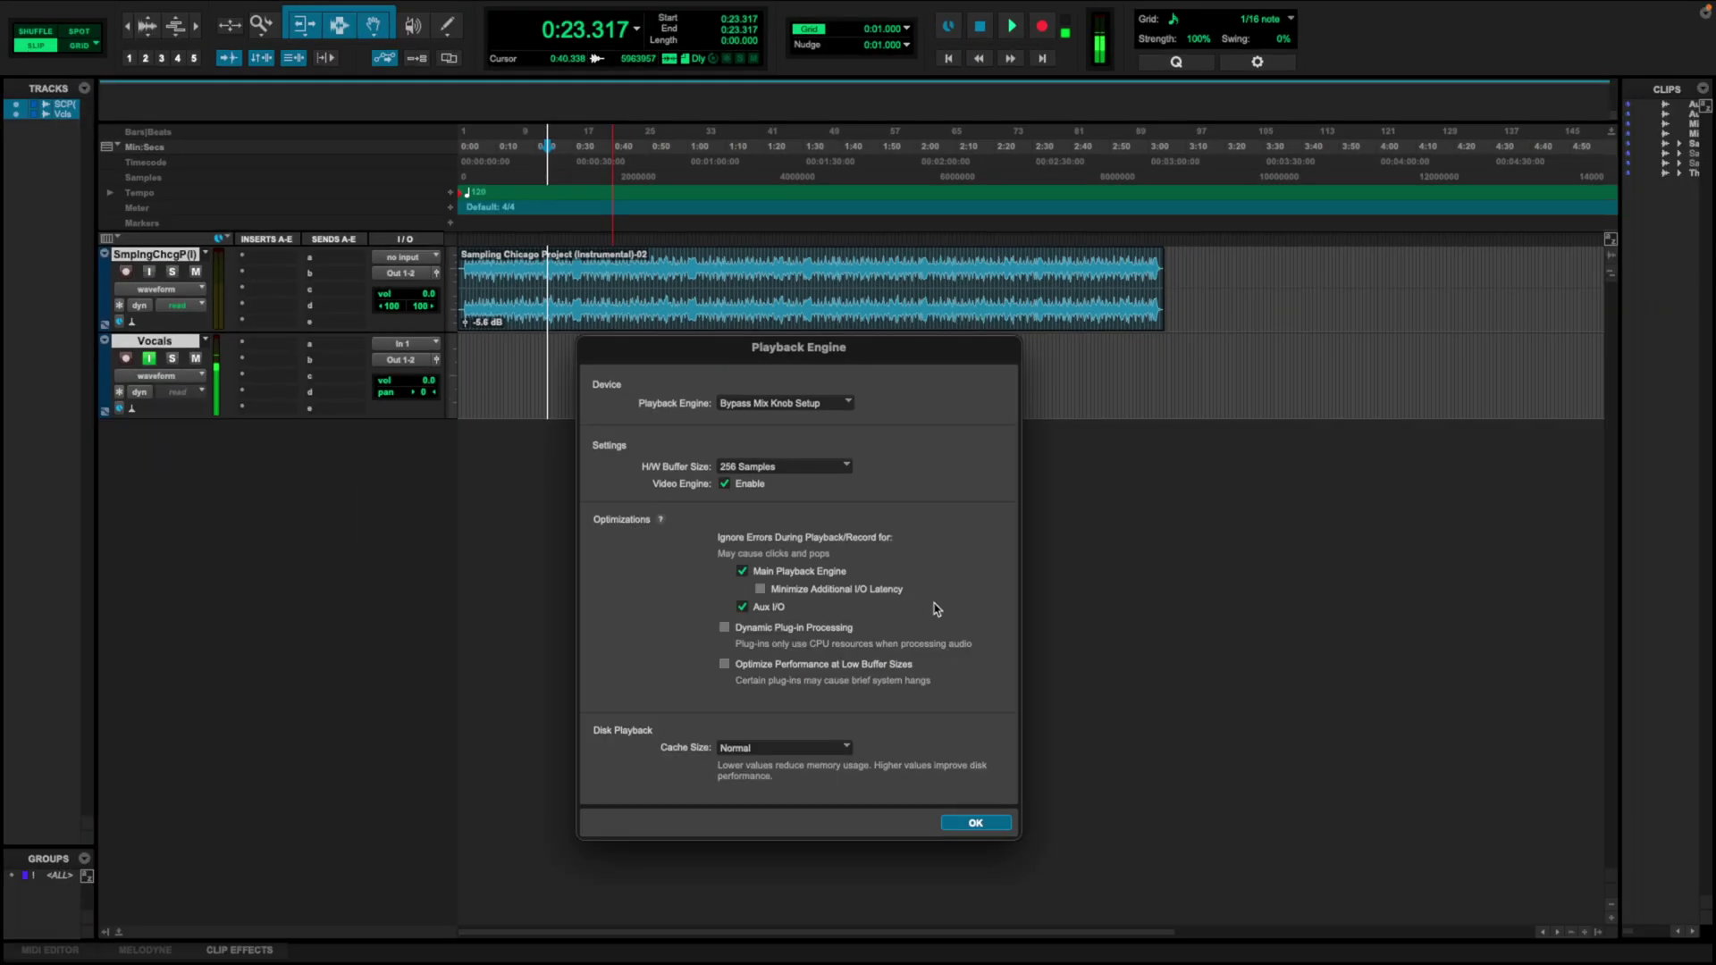
left_click(974, 823)
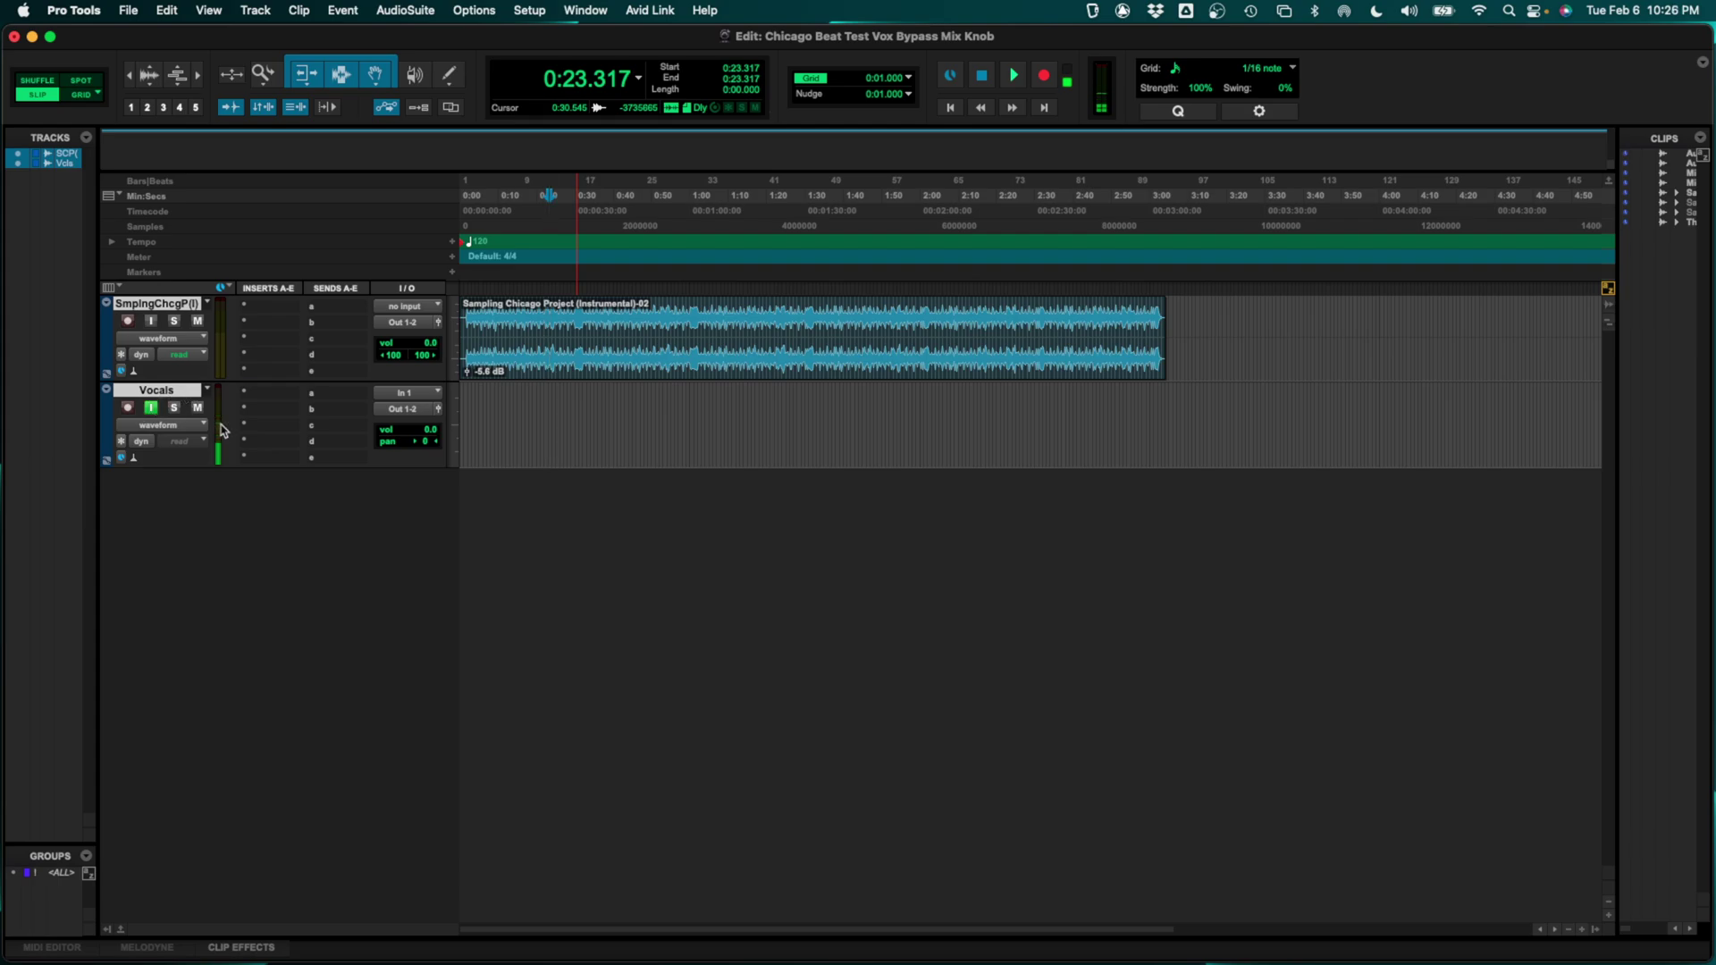
left_click(127, 408)
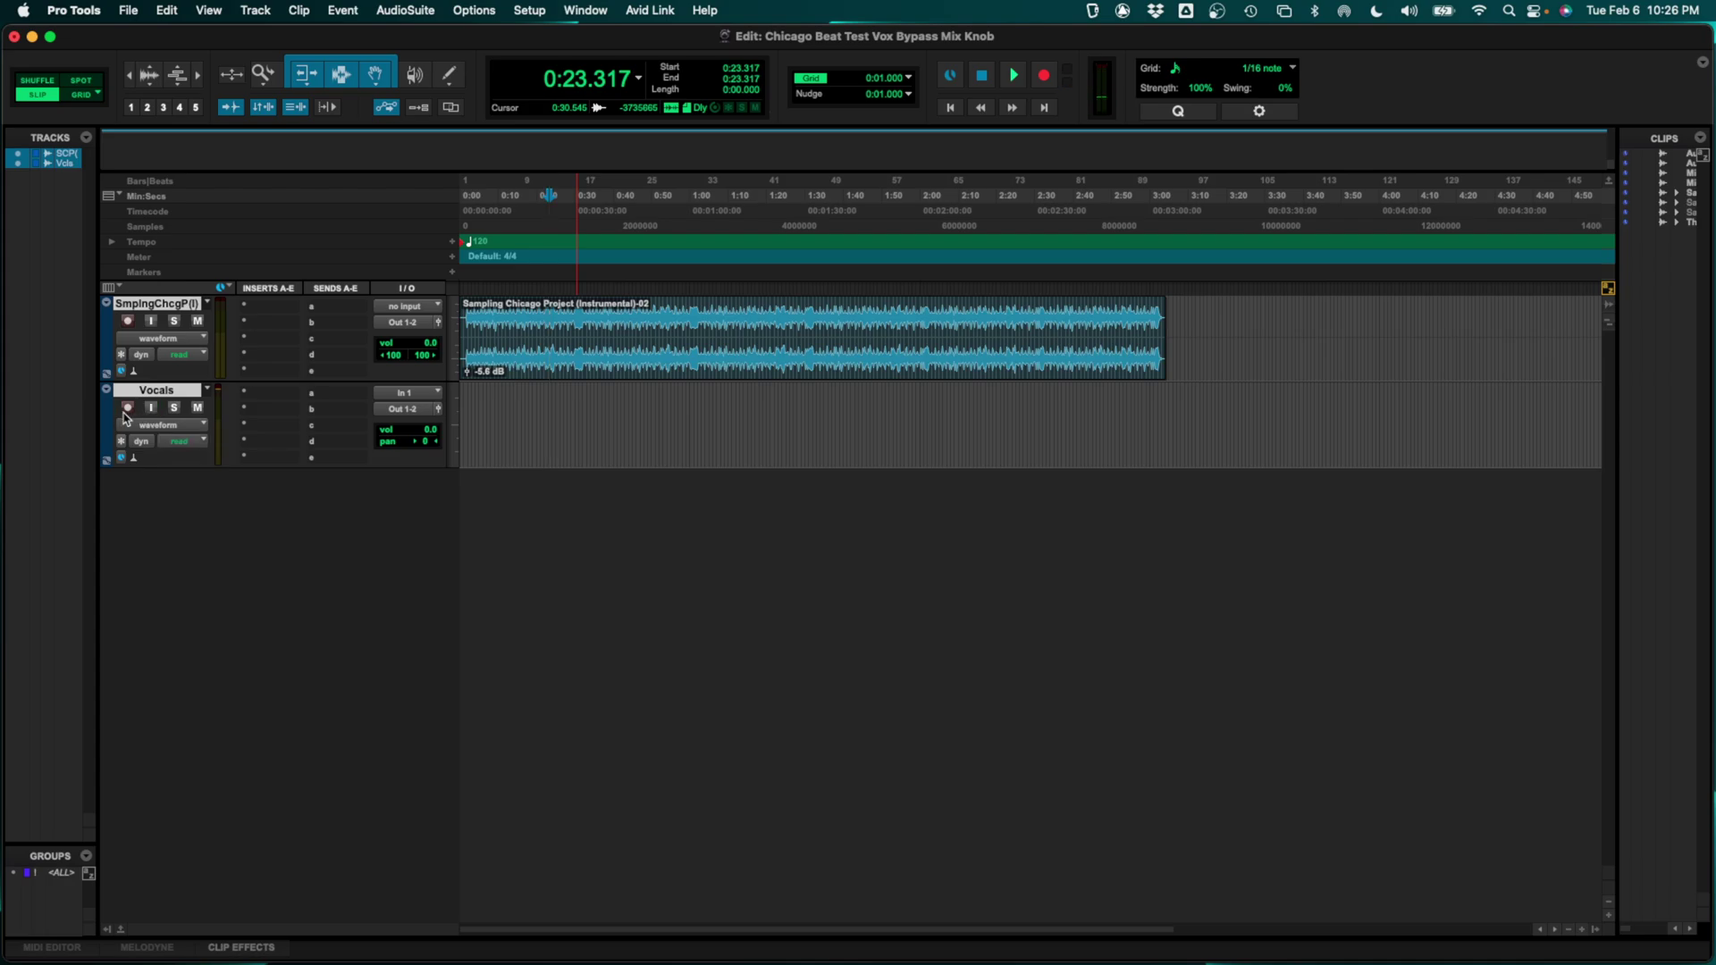
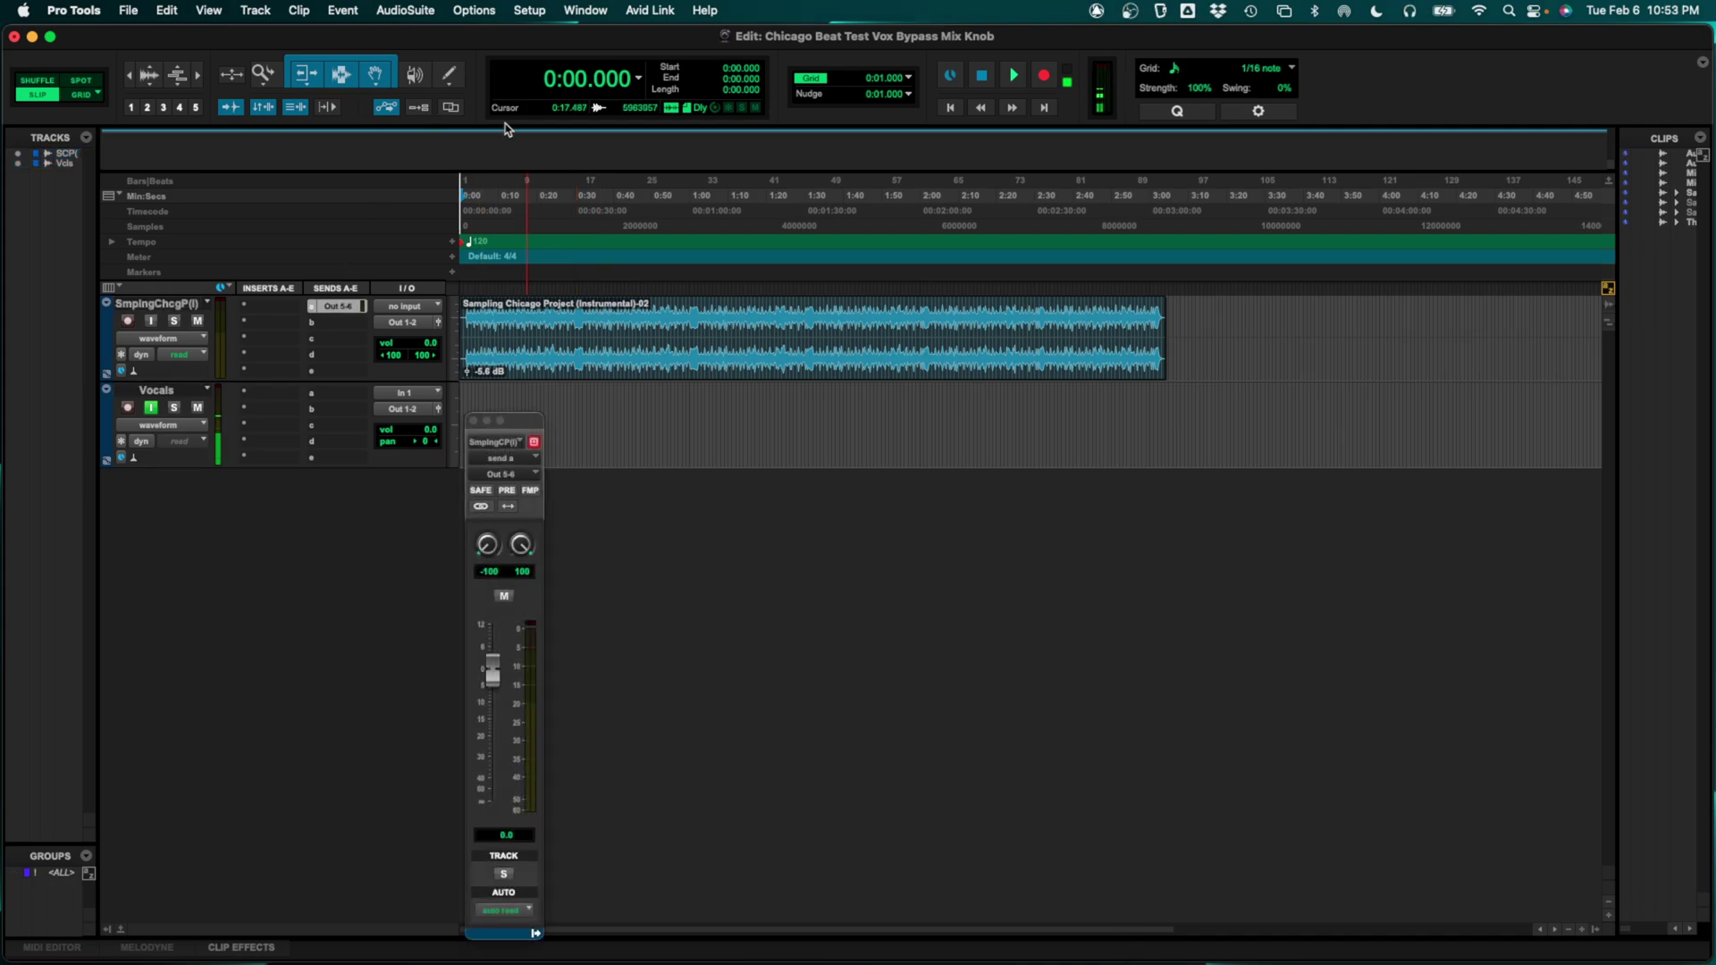
- Open I/O Setup and remap the Out 5-6 bus to Out 3-4 (Stereo), finally choosing Out 1-2 (Stereo)
left_click(526, 10)
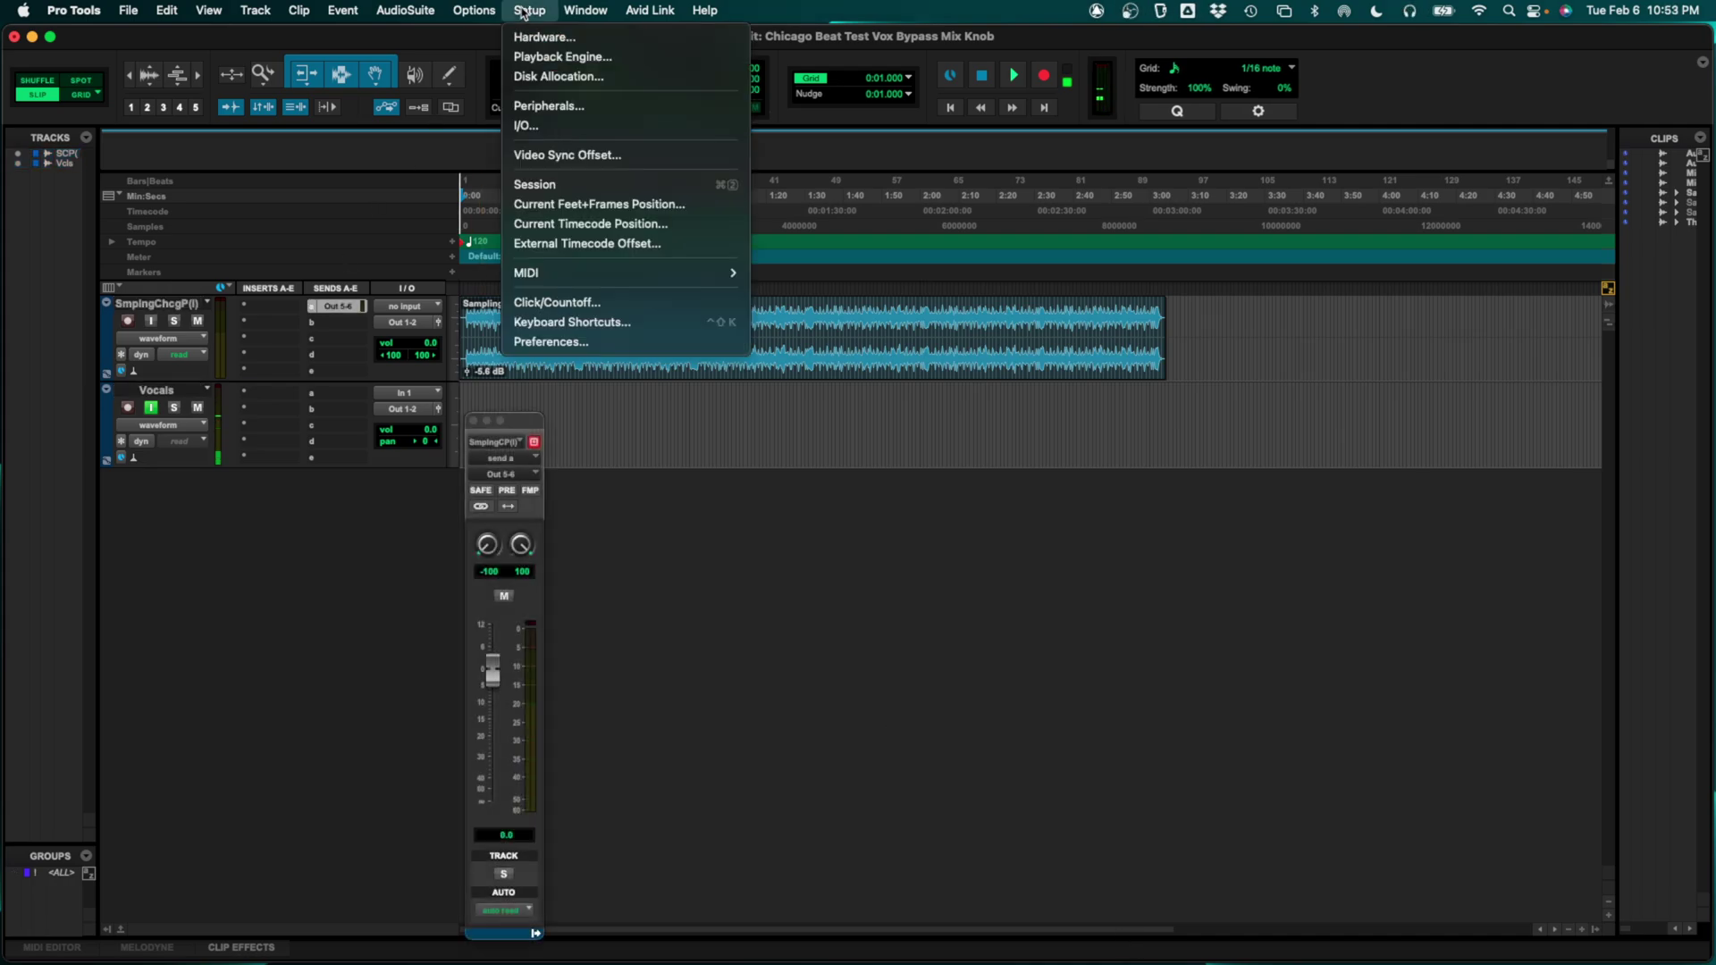
left_click(547, 128)
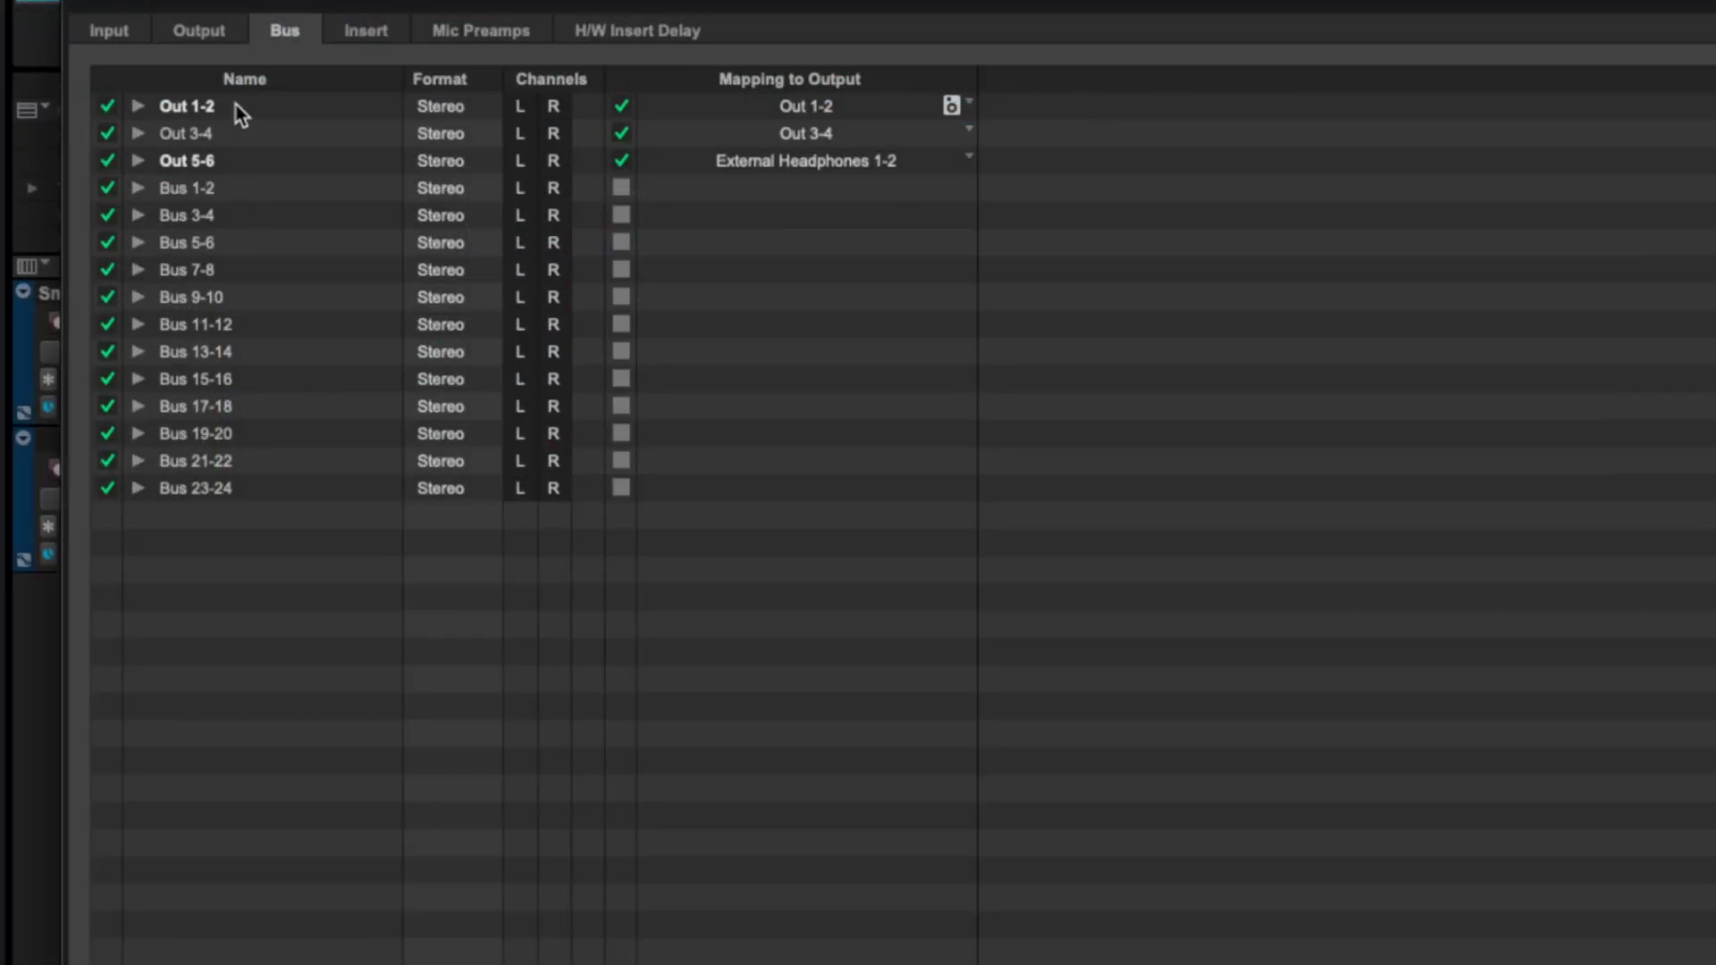
left_click(746, 160)
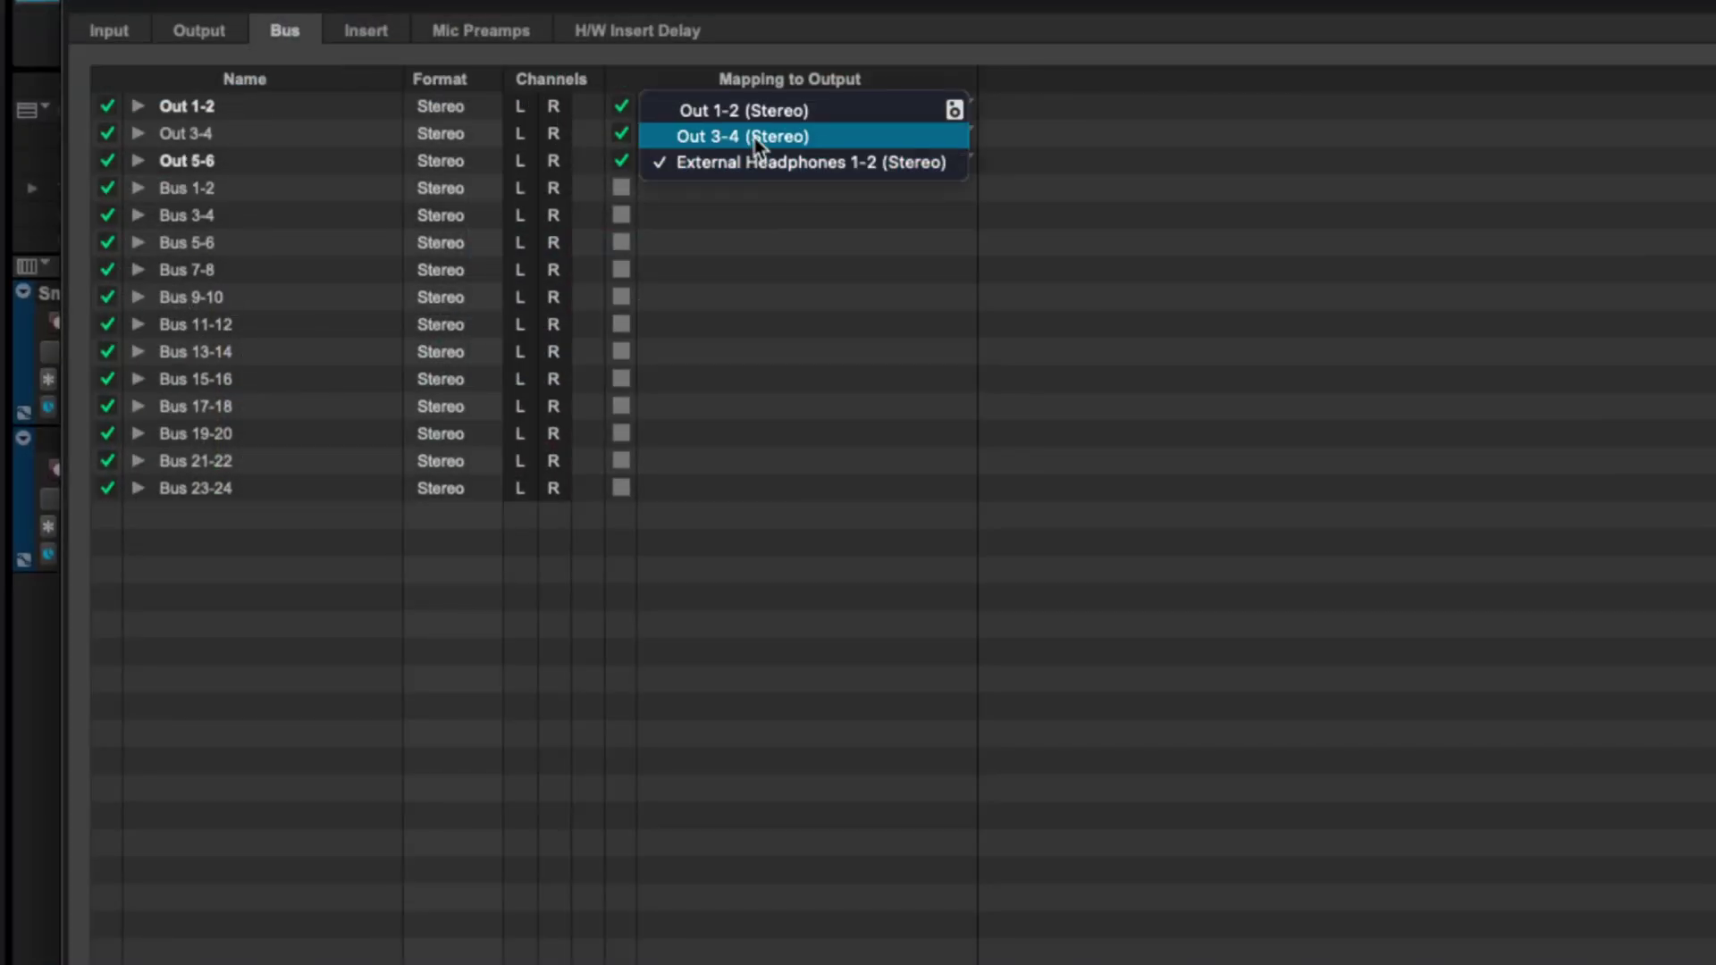
left_click(758, 140)
left_click(771, 161)
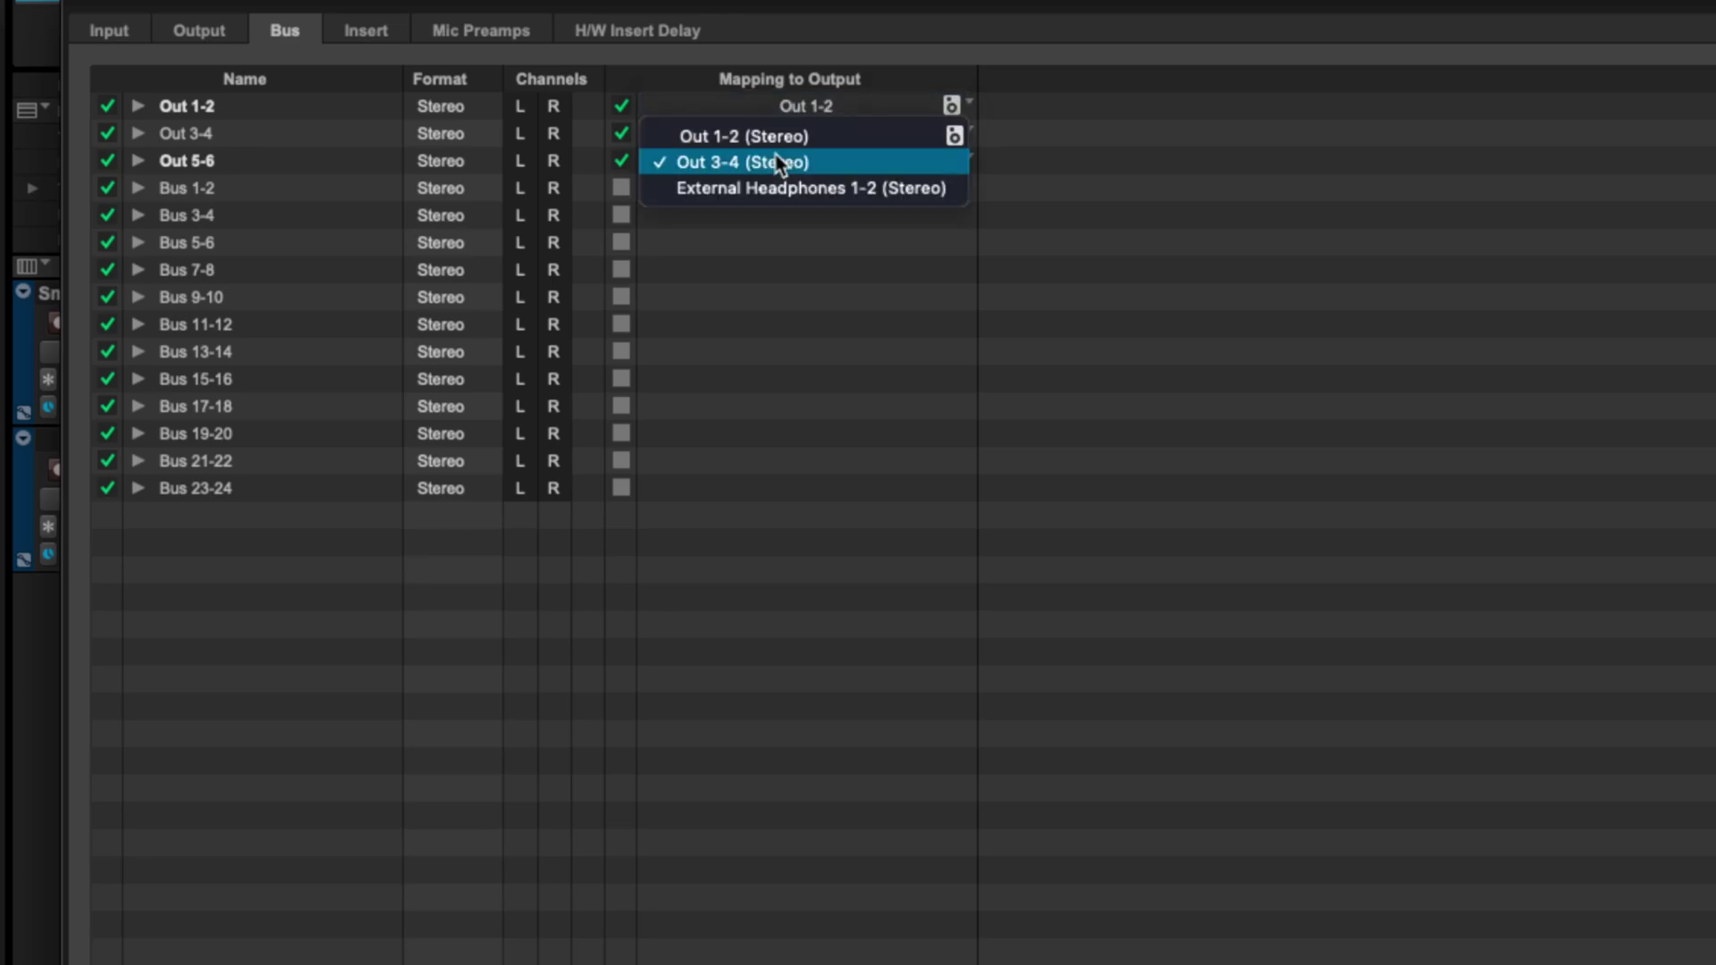
left_click(787, 129)
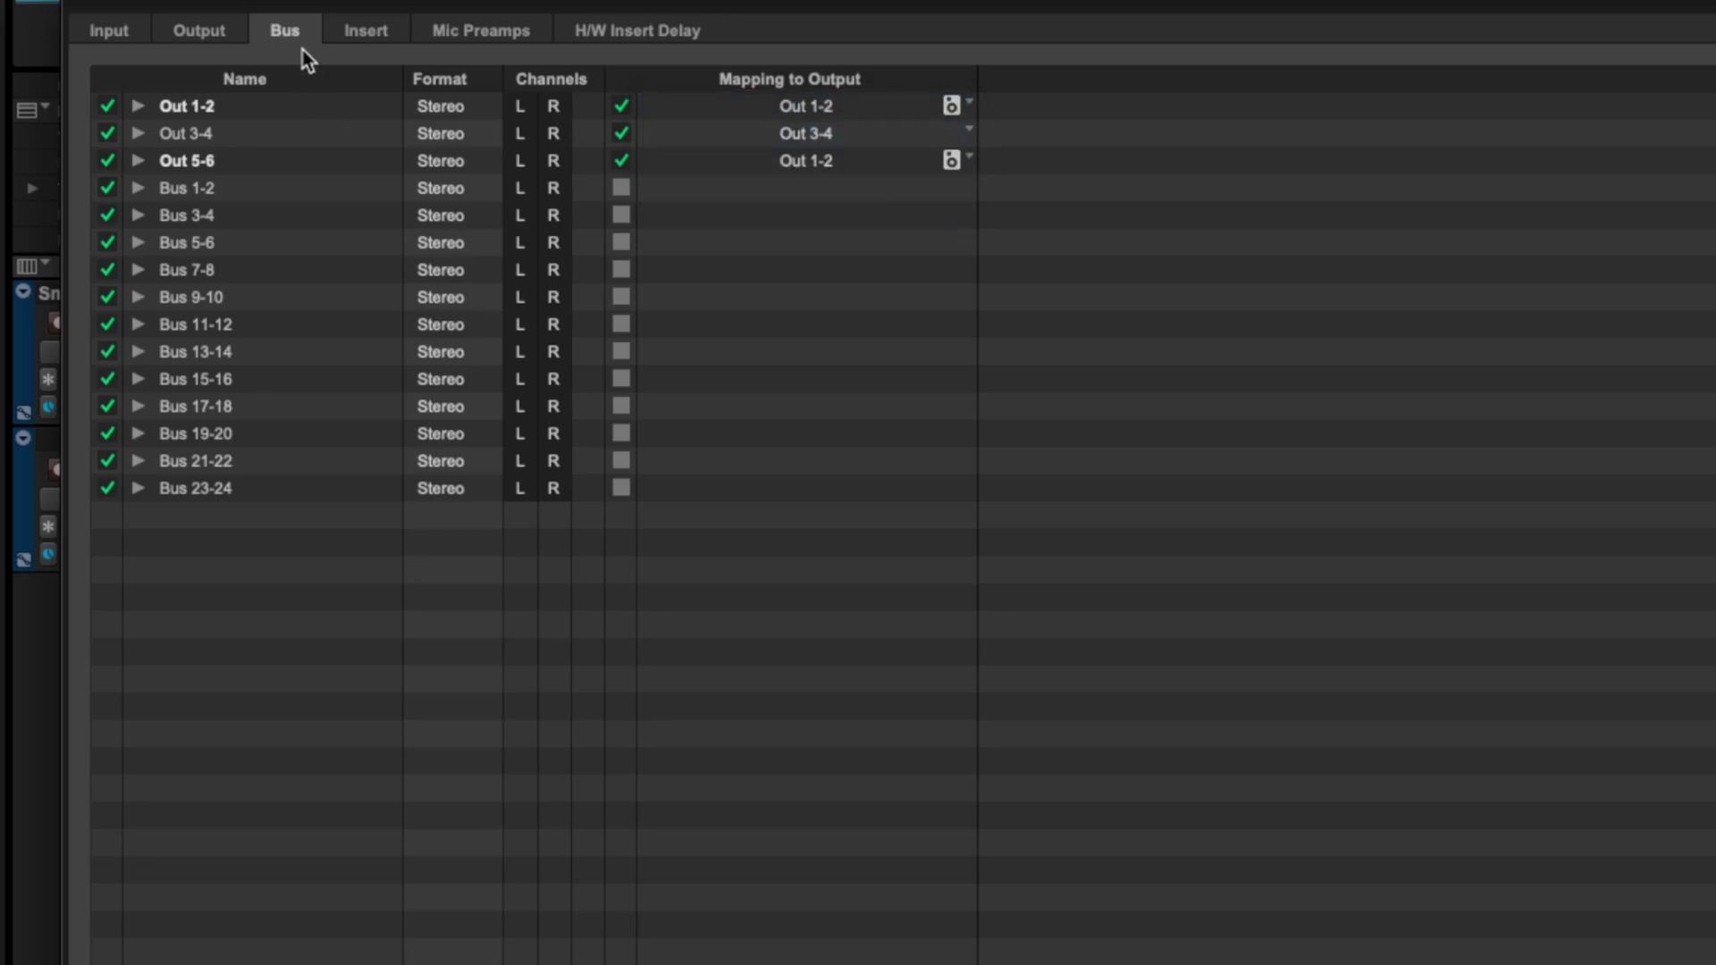
- Review the input paths with In 1-2 and In 3-4 expanded, as well as the output paths of the aggregate device
left_click(125, 50)
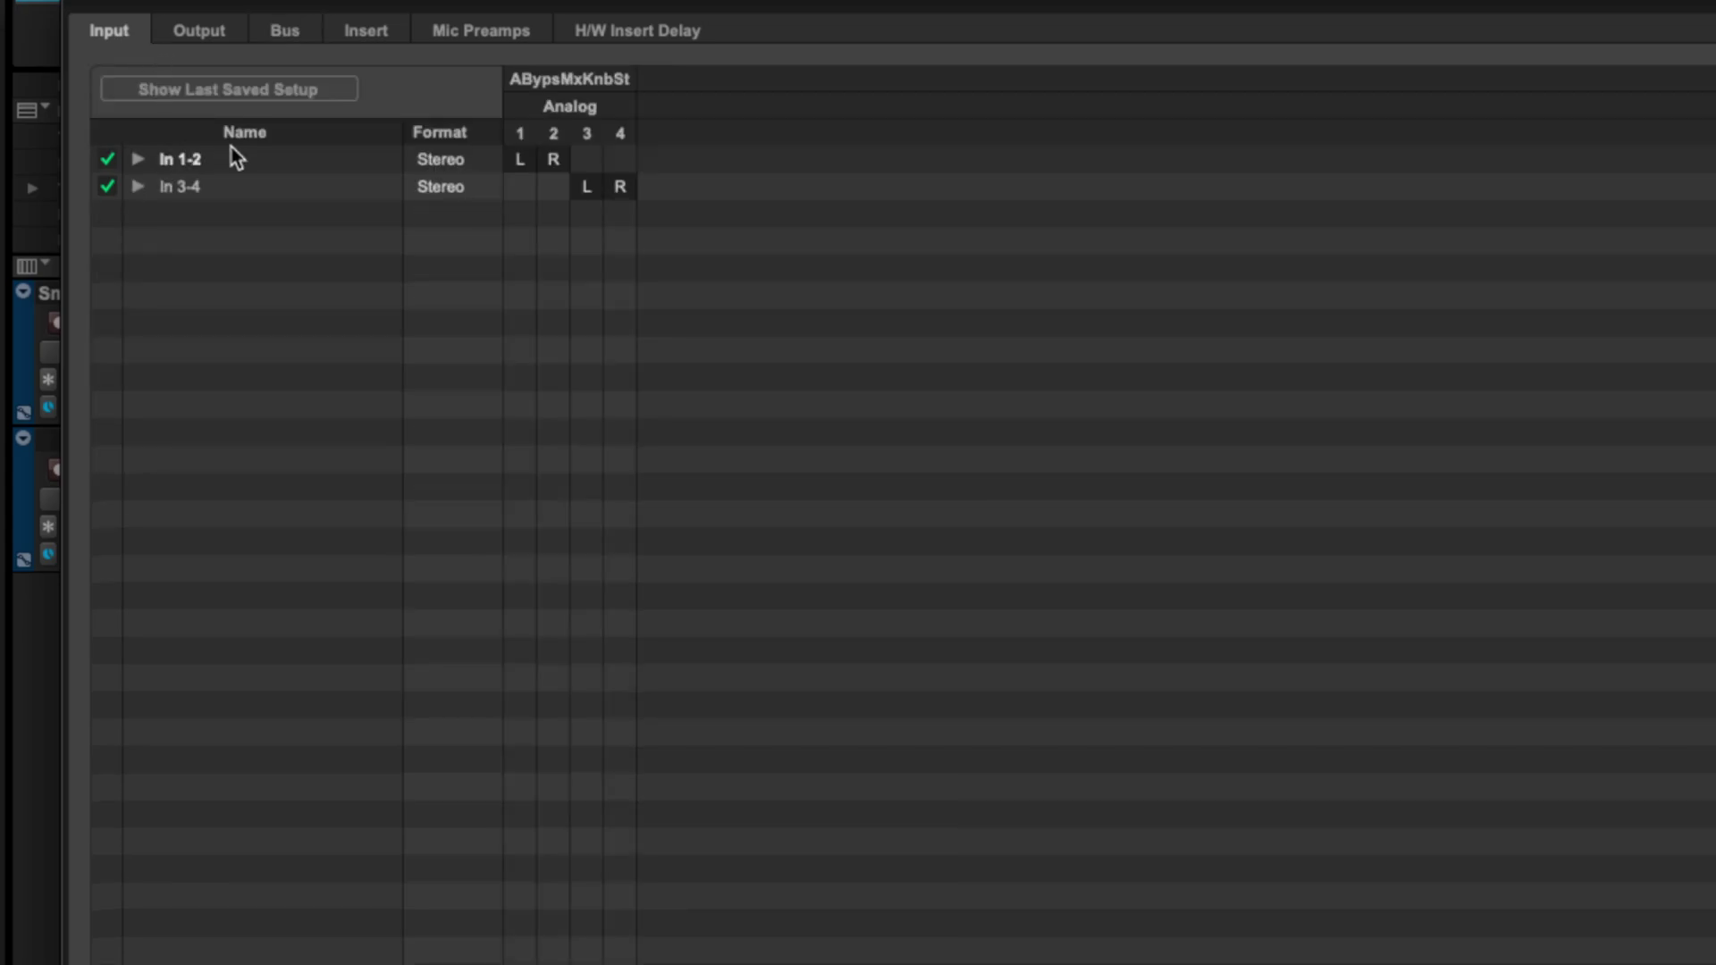
left_click(140, 161)
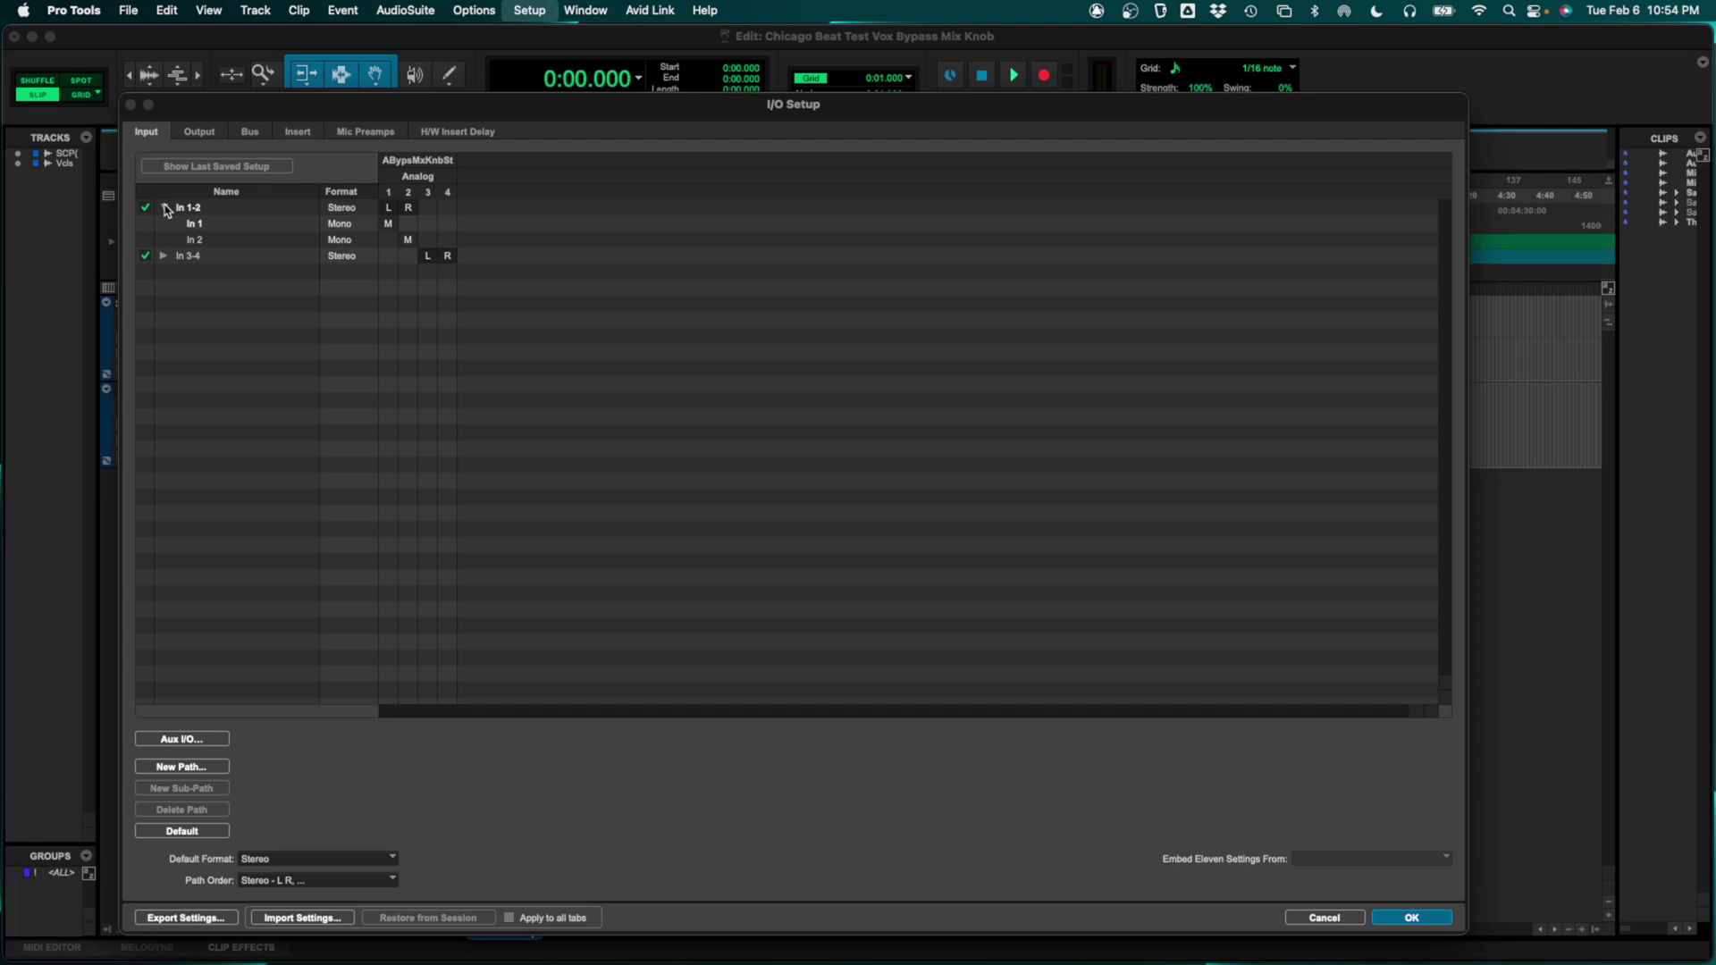
left_click(165, 257)
left_click(200, 133)
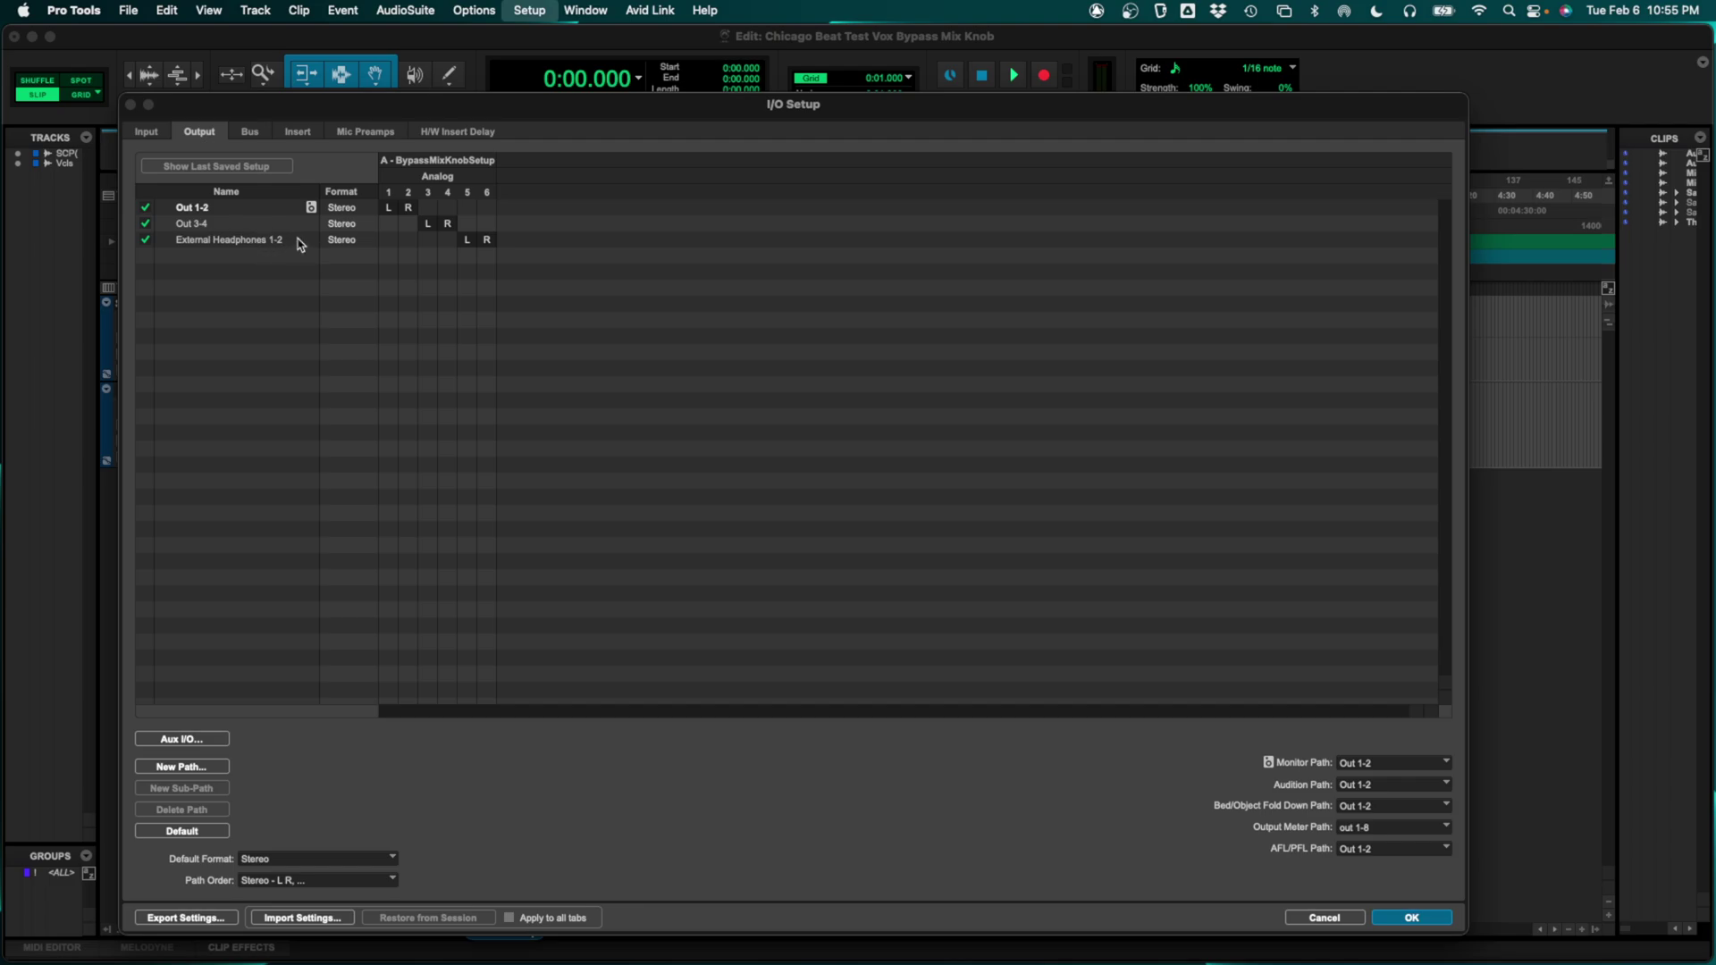
- Map the Out 5-6 bus to the External Headphones 1-2 (Stereo) output
left_click(250, 133)
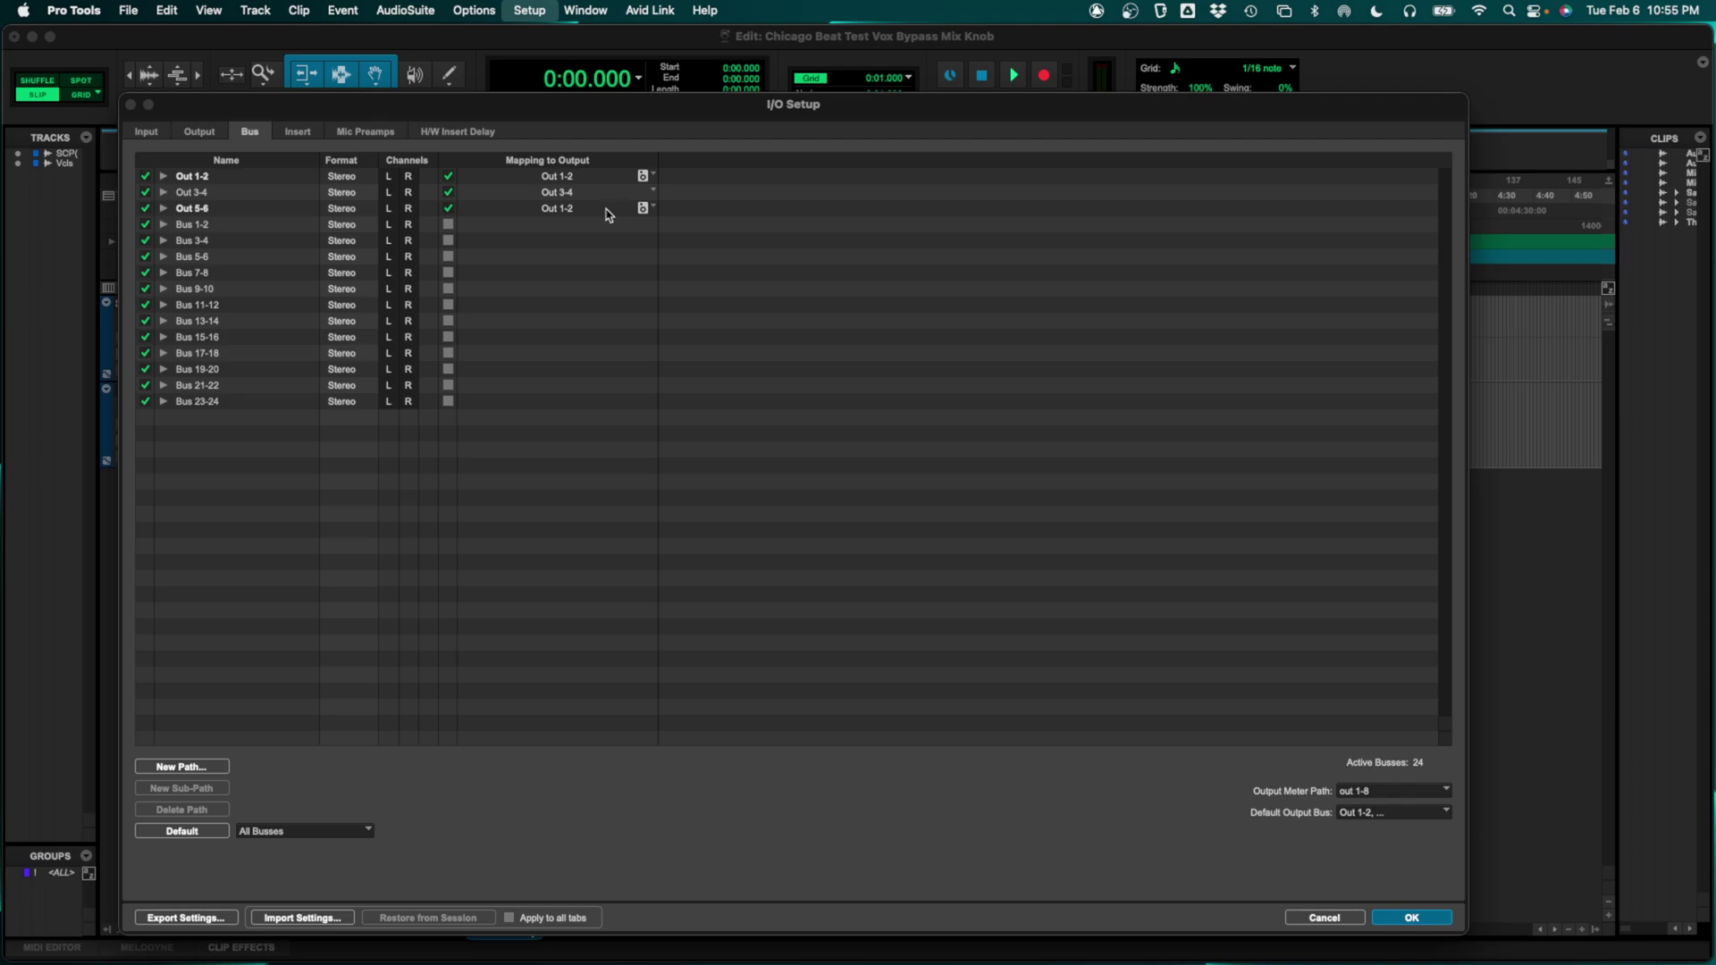
left_click(609, 216)
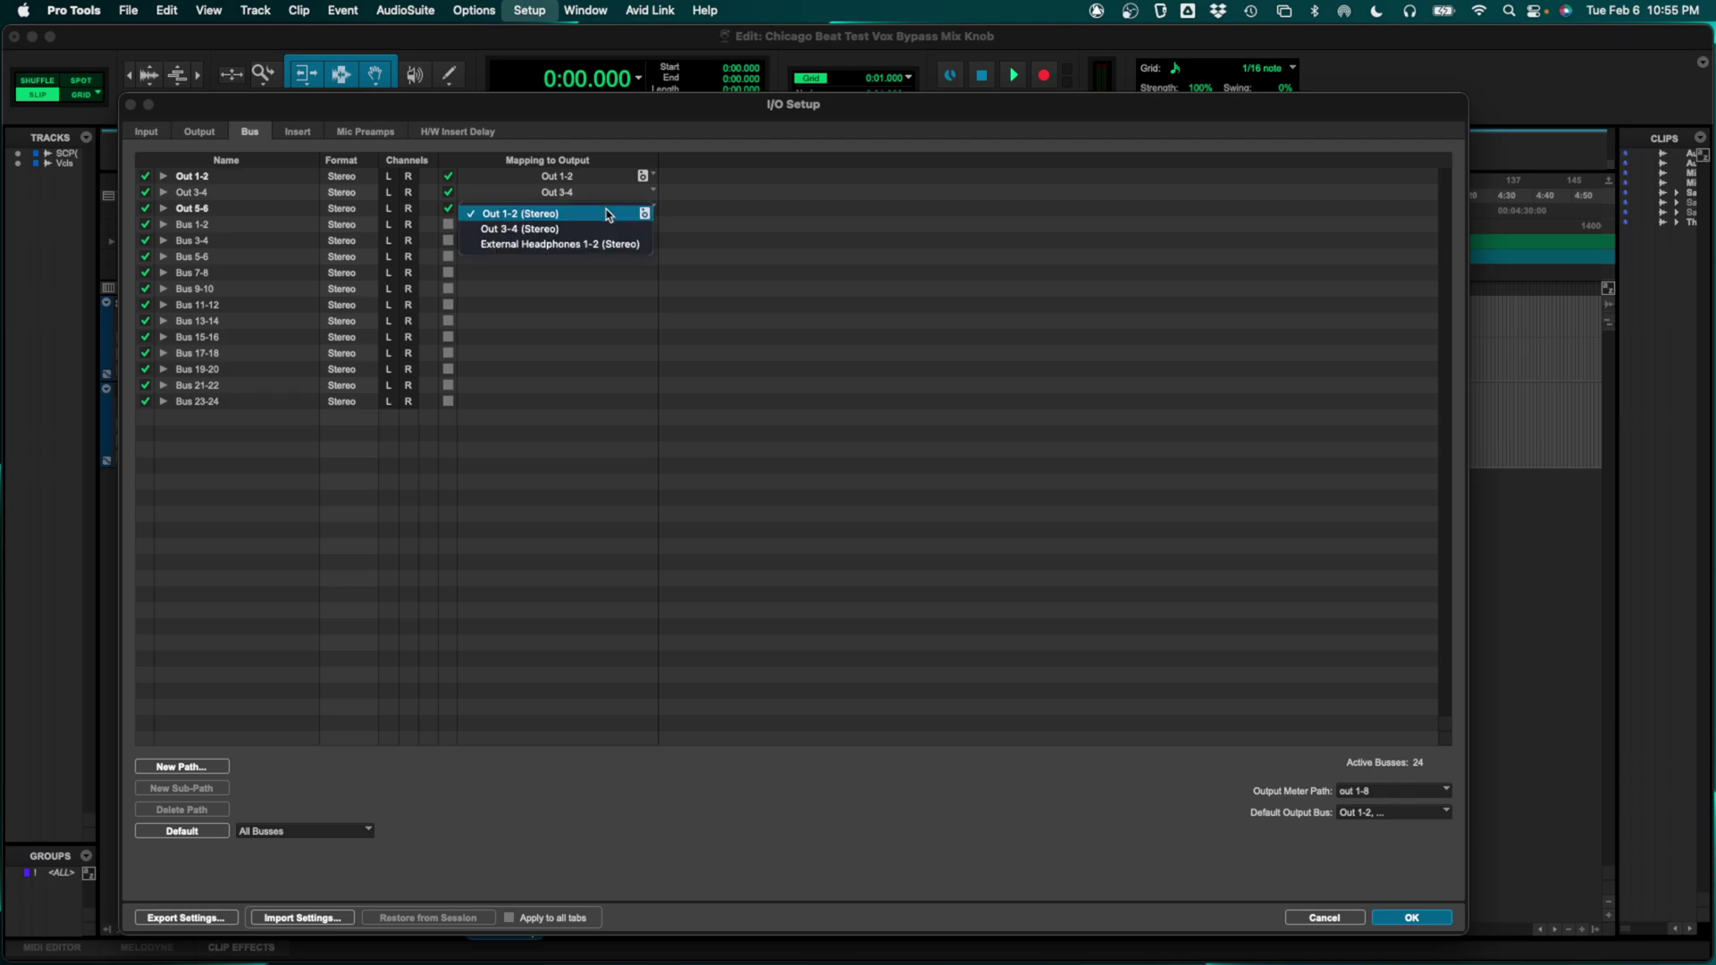
left_click(607, 245)
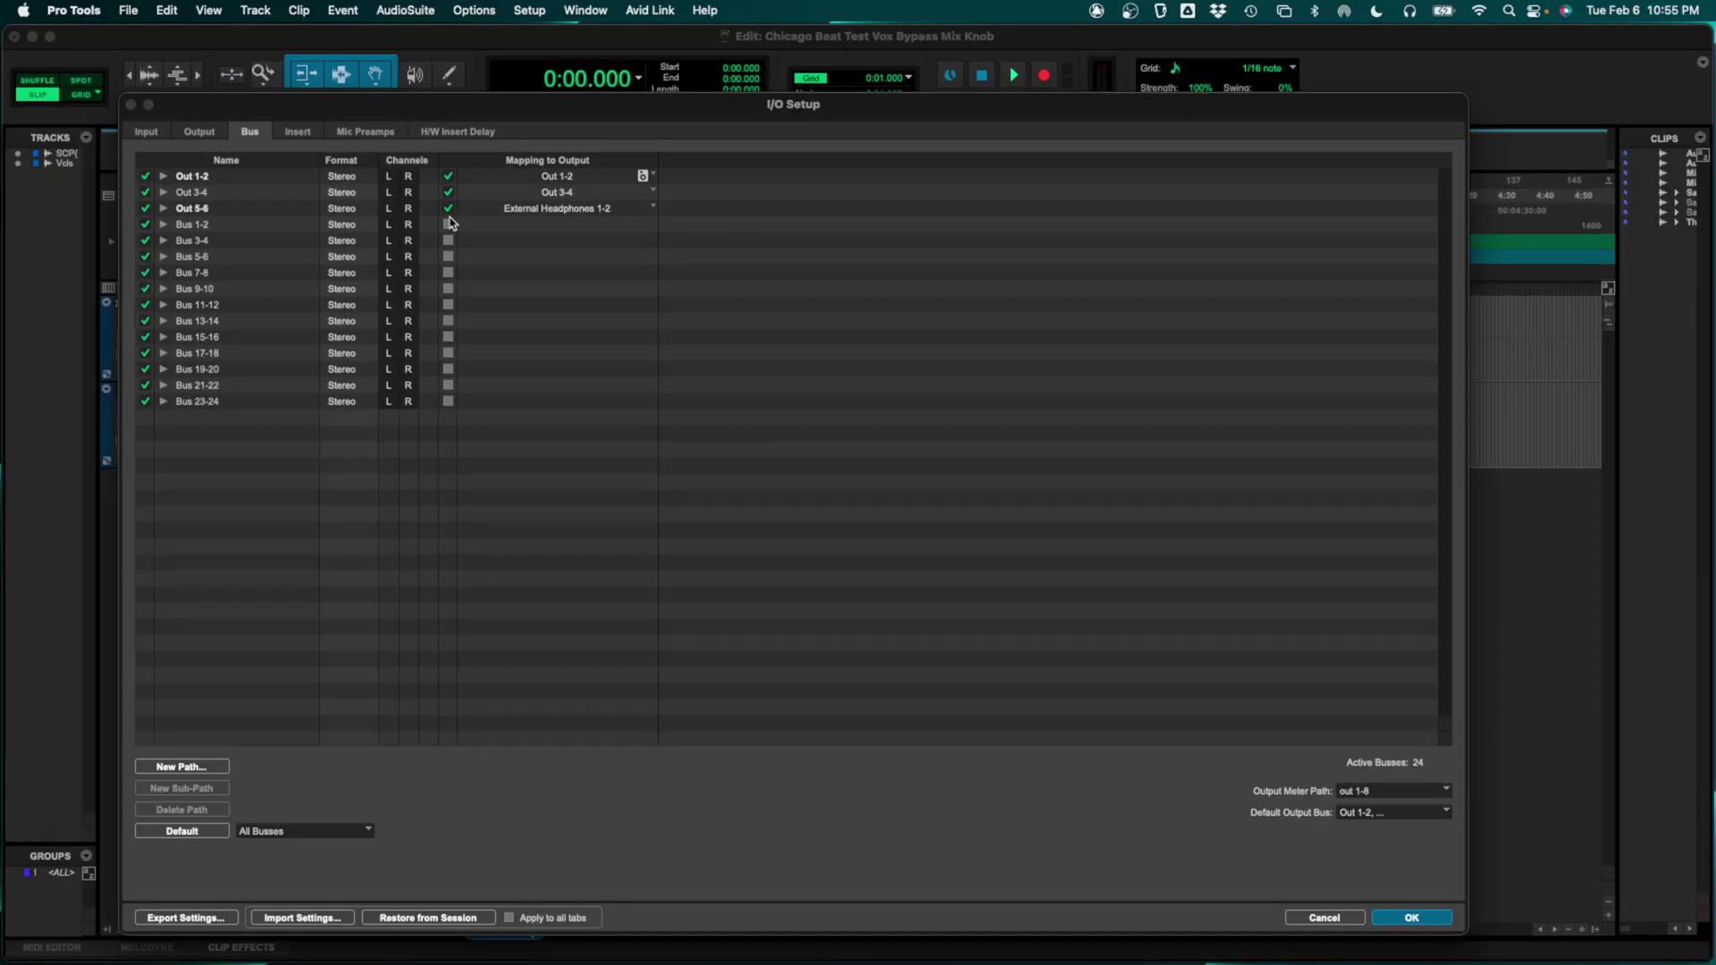
- Apply the I/O mapping and start playback with the instrumental track's Out 5-6 send fader open
left_click(1411, 918)
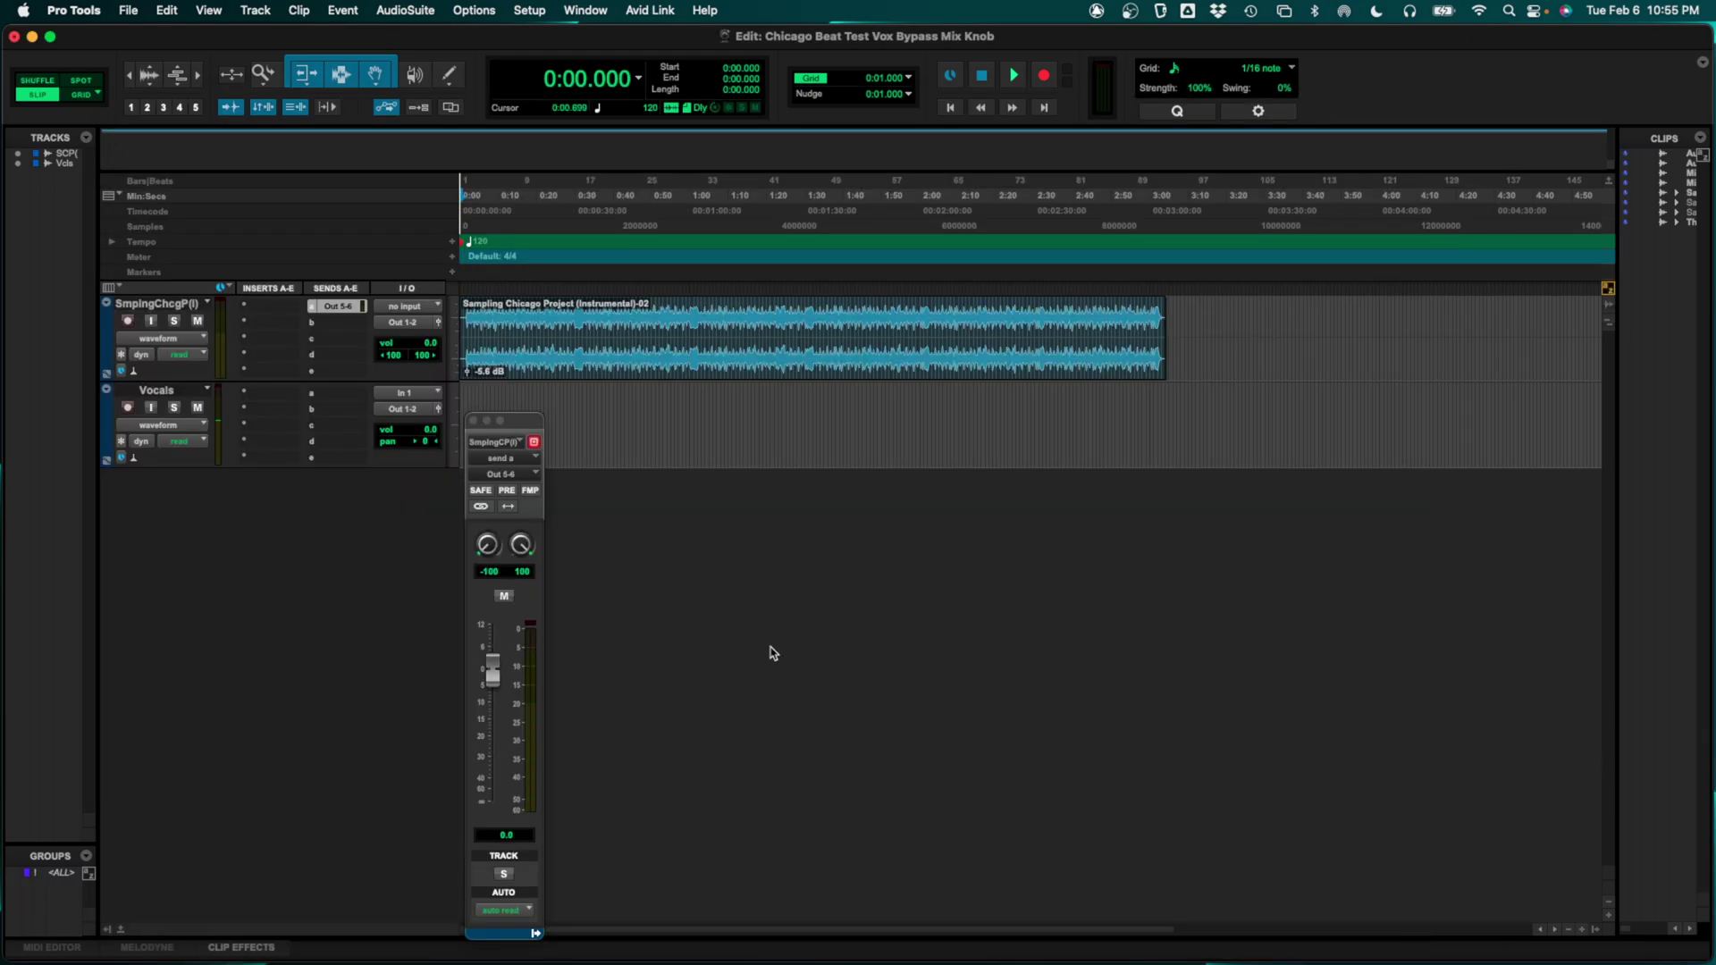
left_click(338, 306)
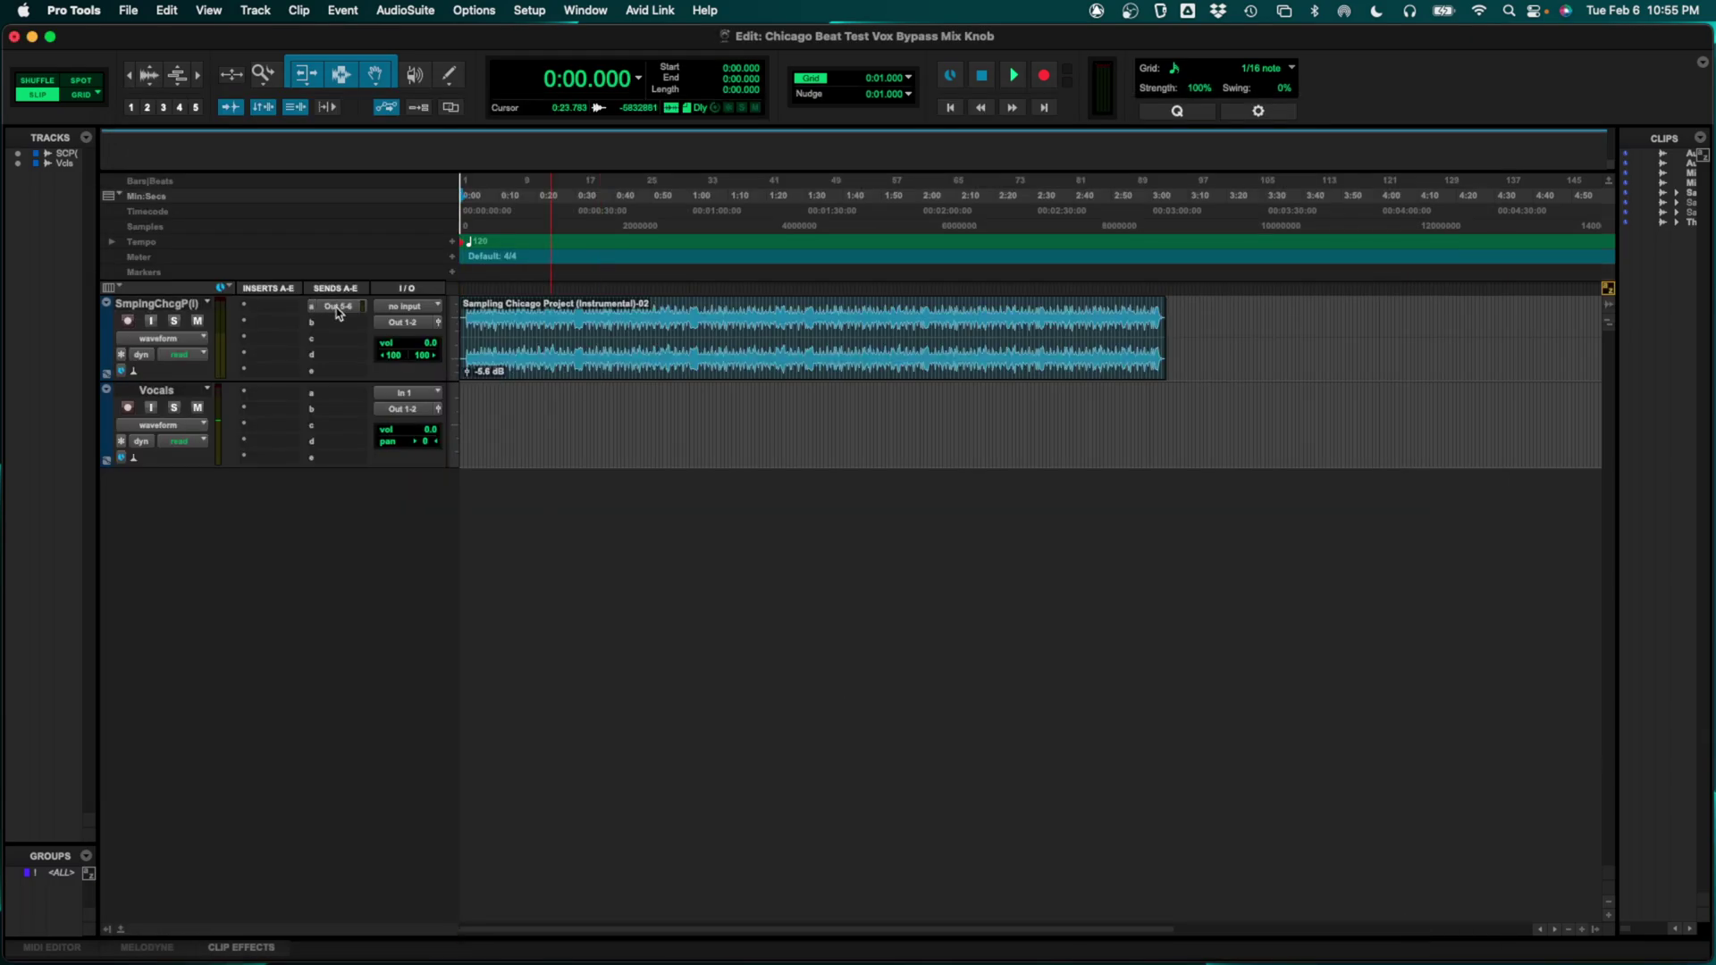
left_click(338, 307)
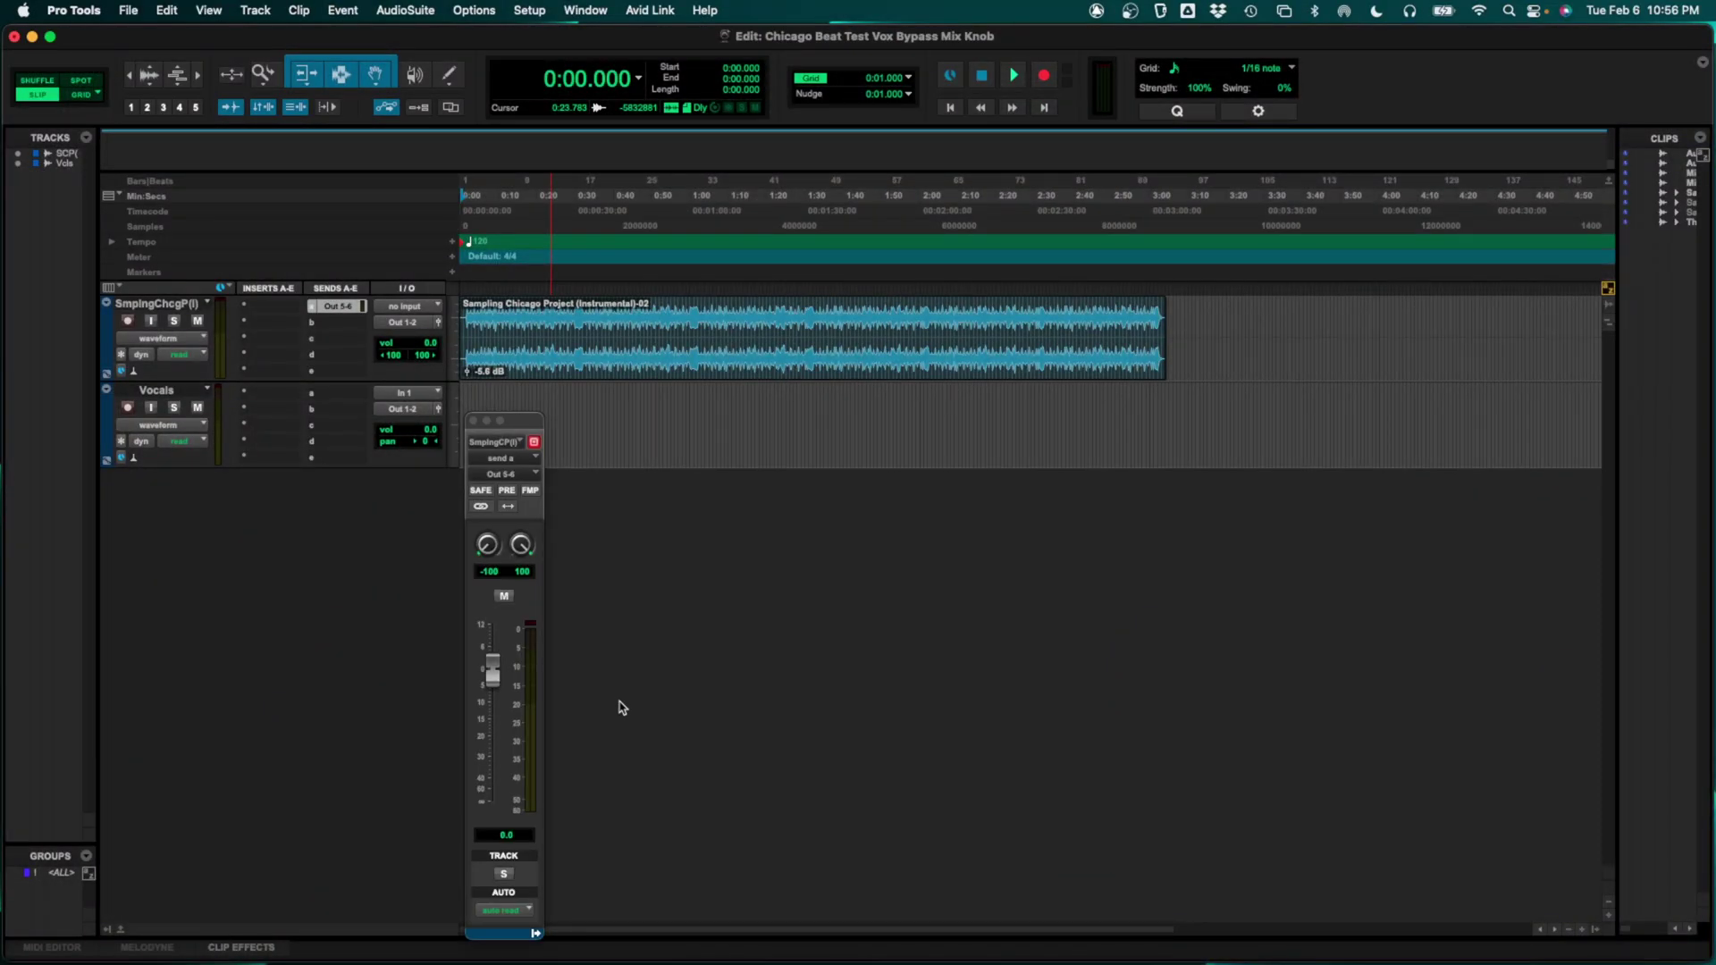
key("space")
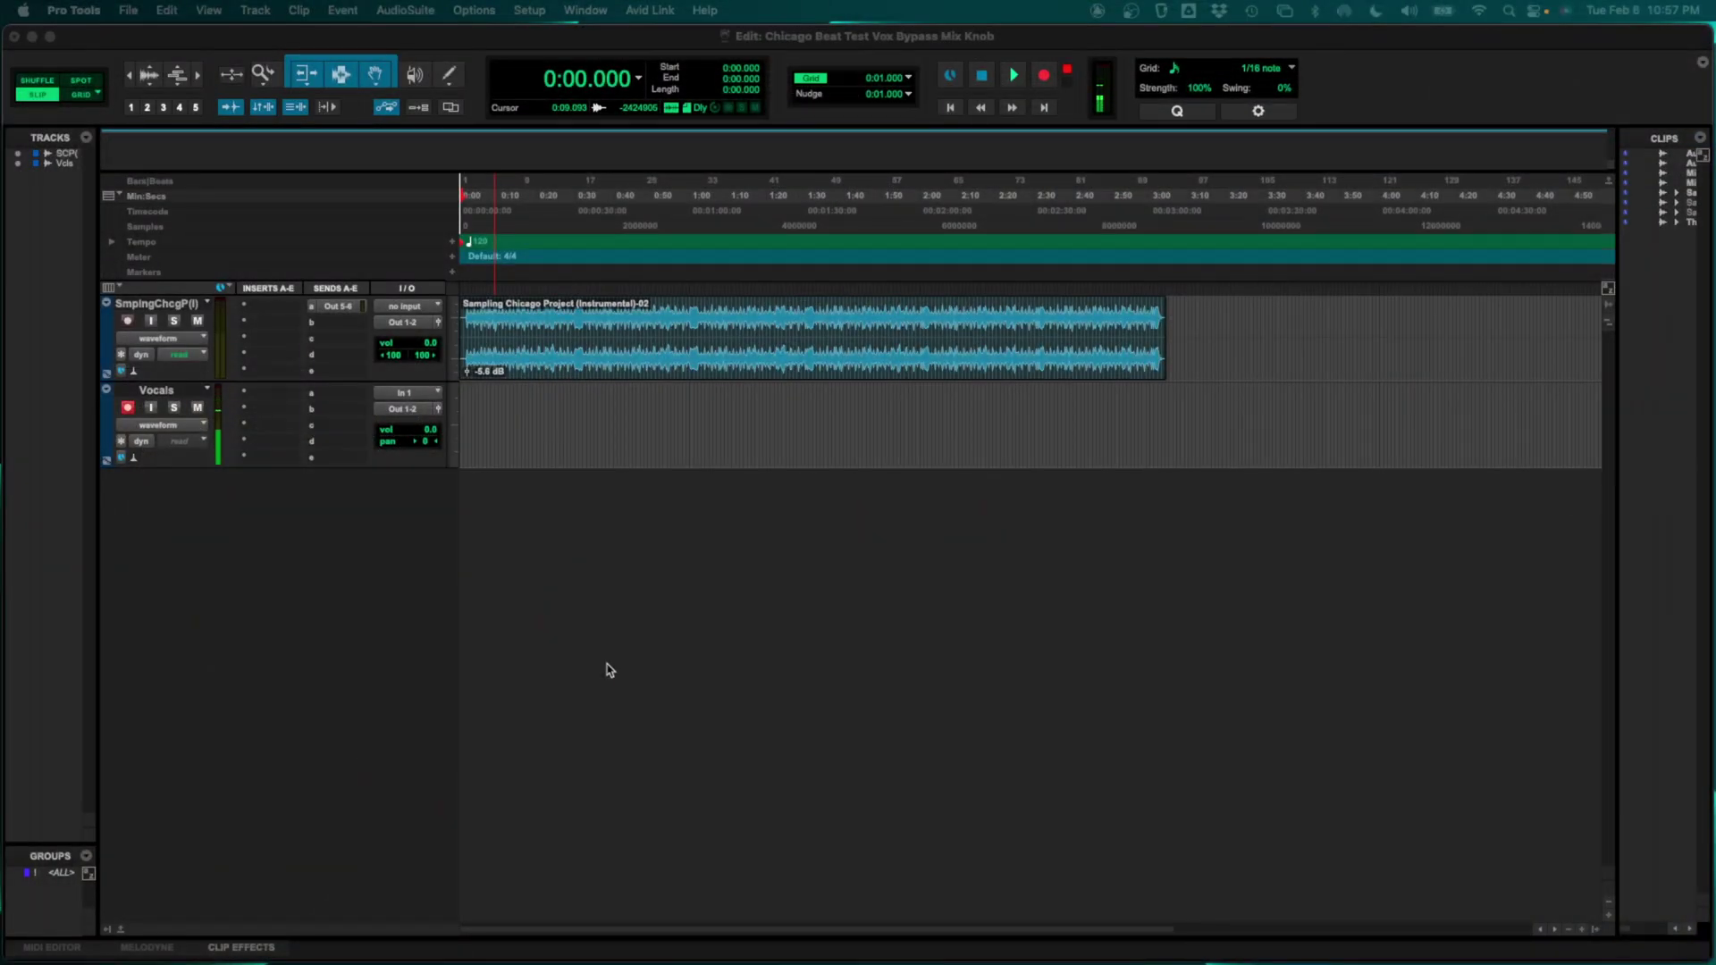
- Record a vocal take of about 10 seconds on the Vocals track from the session start
left_click(1051, 79)
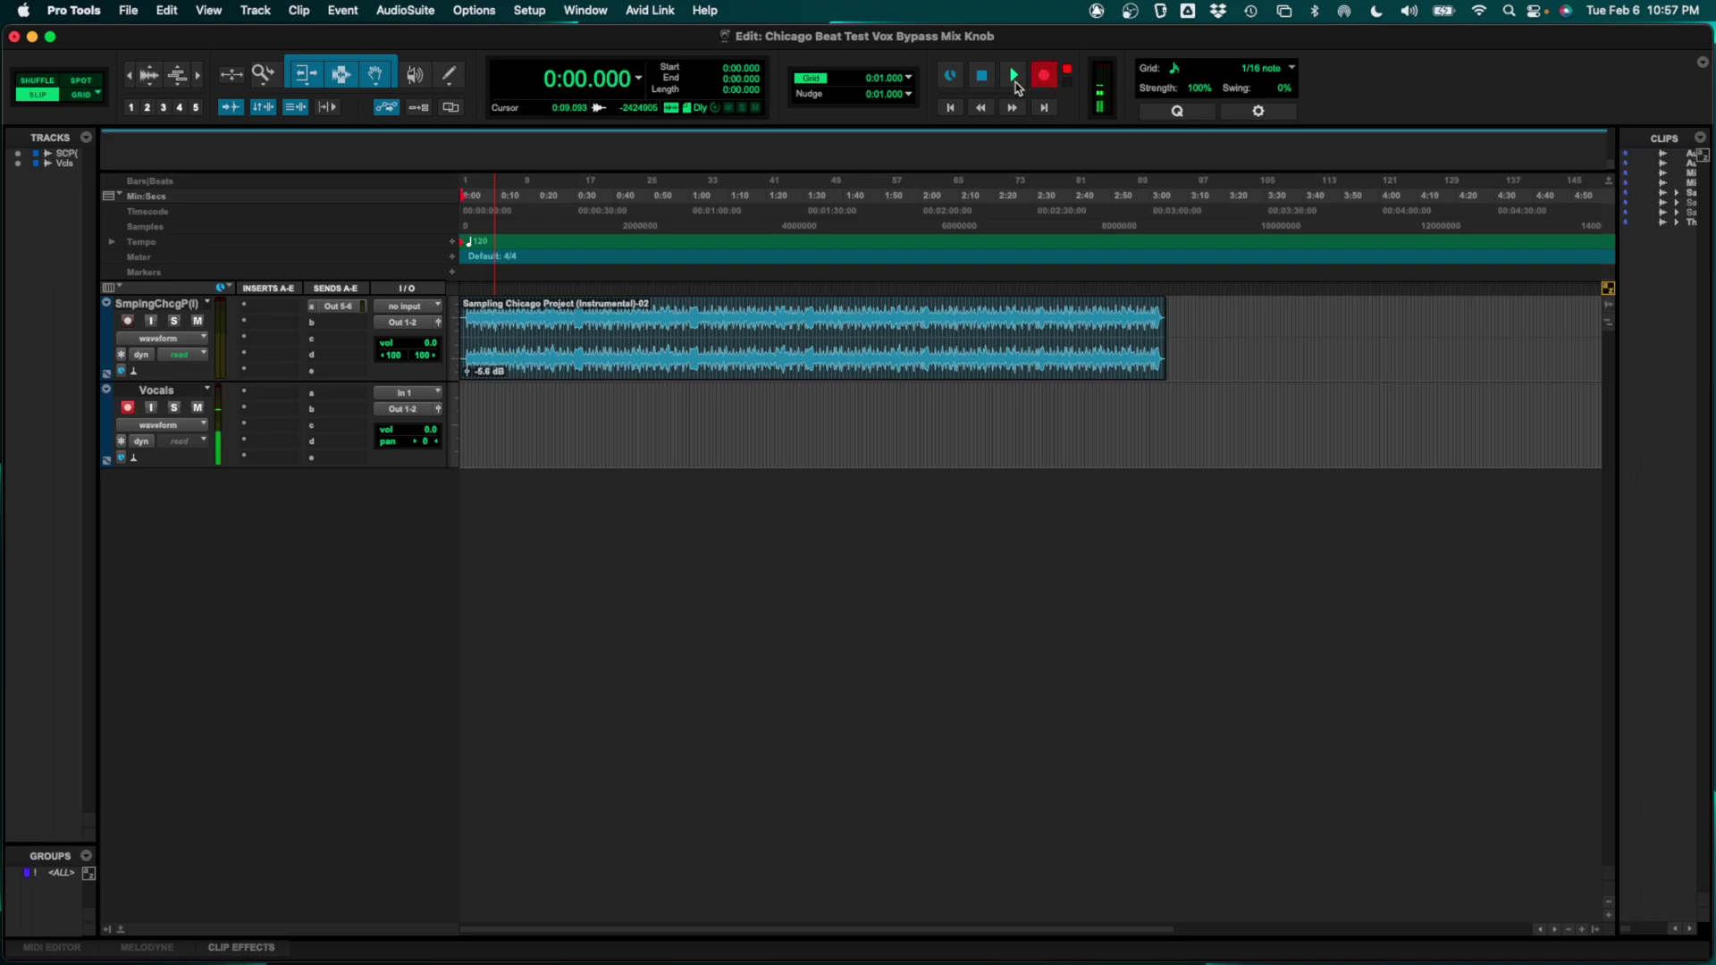
left_click(1023, 80)
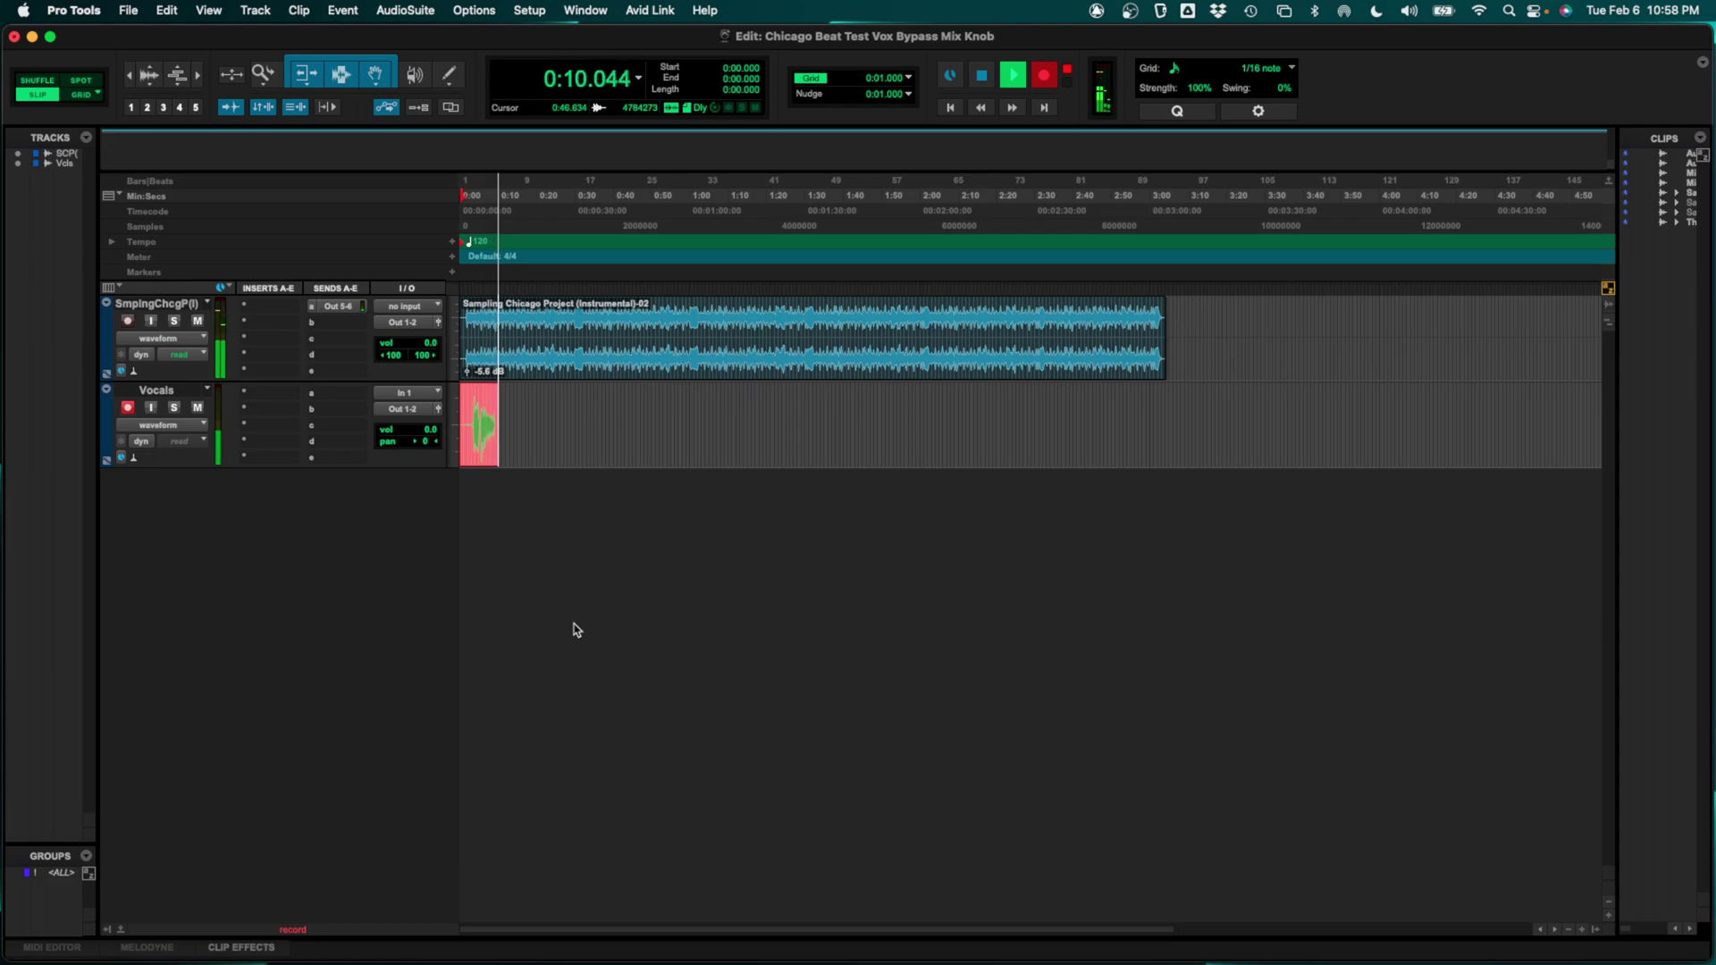
key("space")
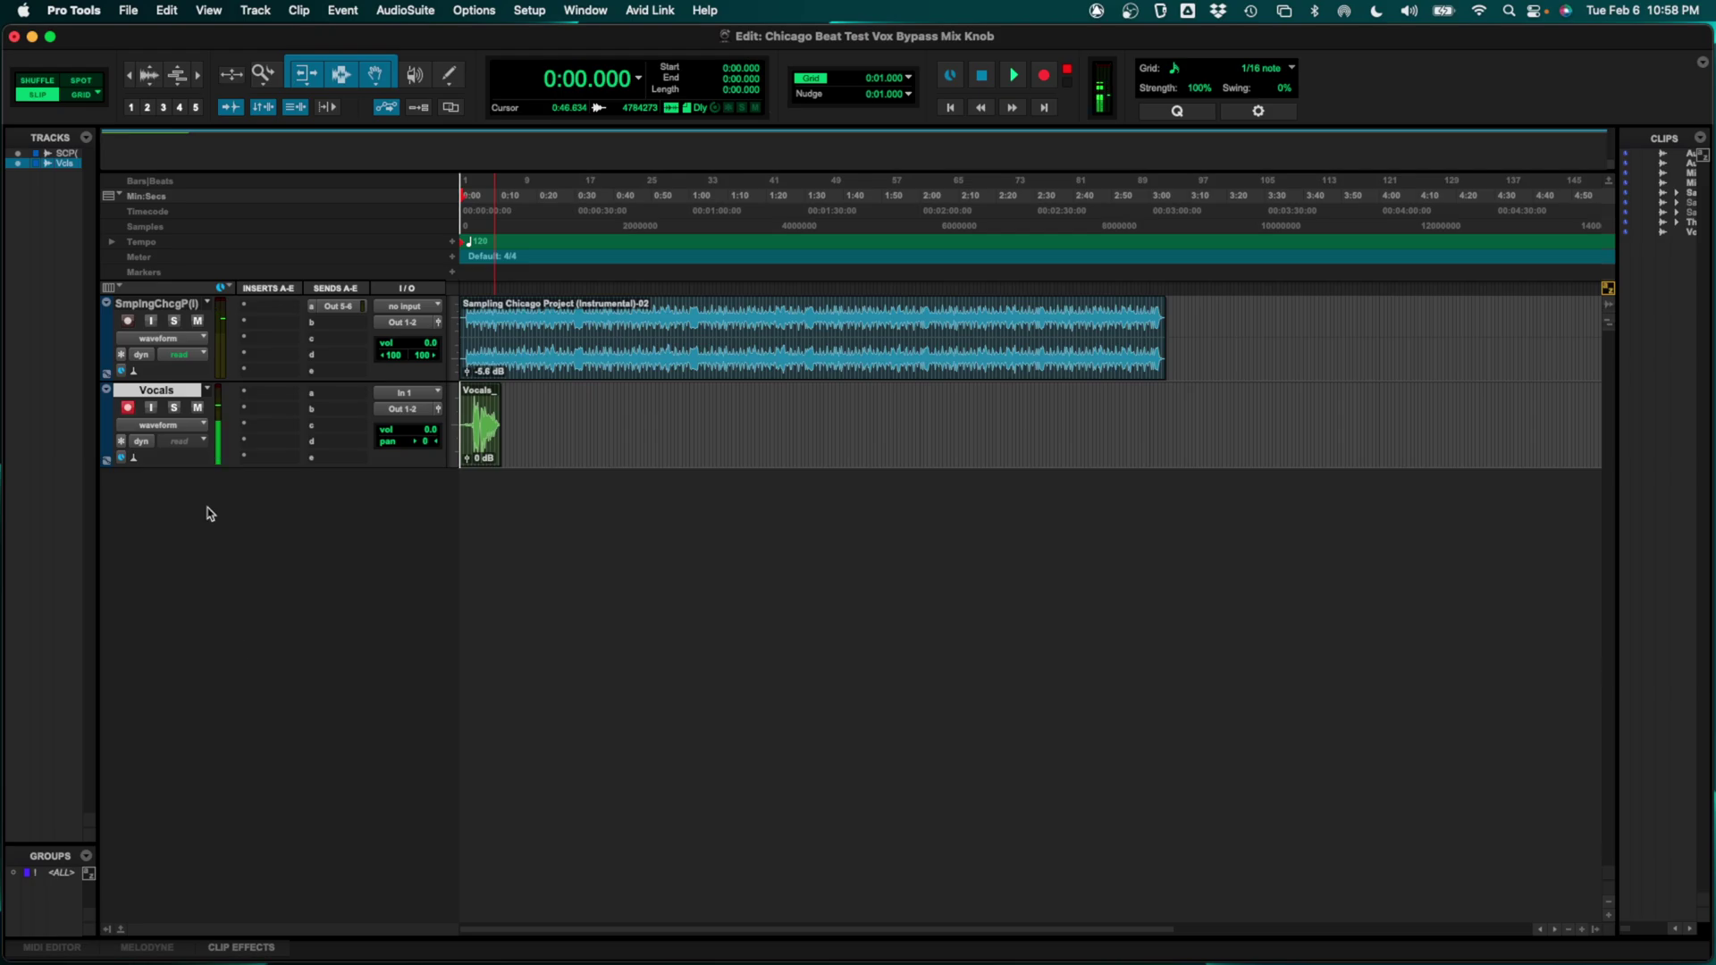
- Mute the instrumental track's Out 5-6 send and record a second take of about 6 seconds on the Vocals track from 0:51.764
left_click(659, 290)
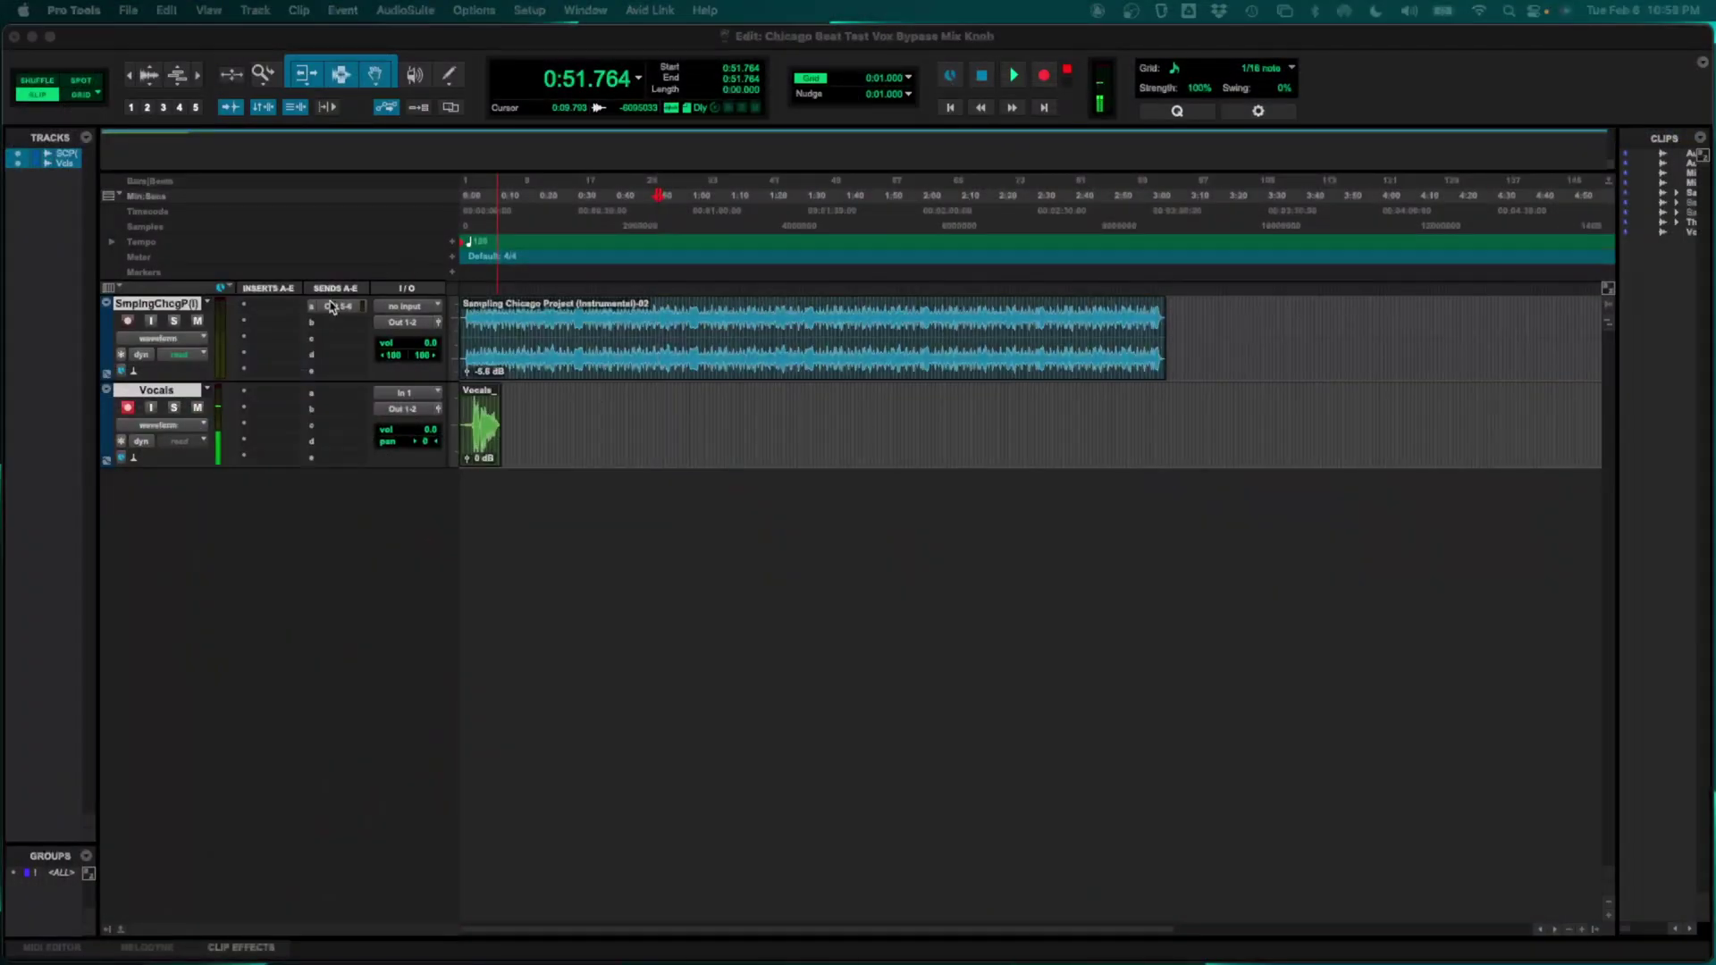
left_click(335, 310)
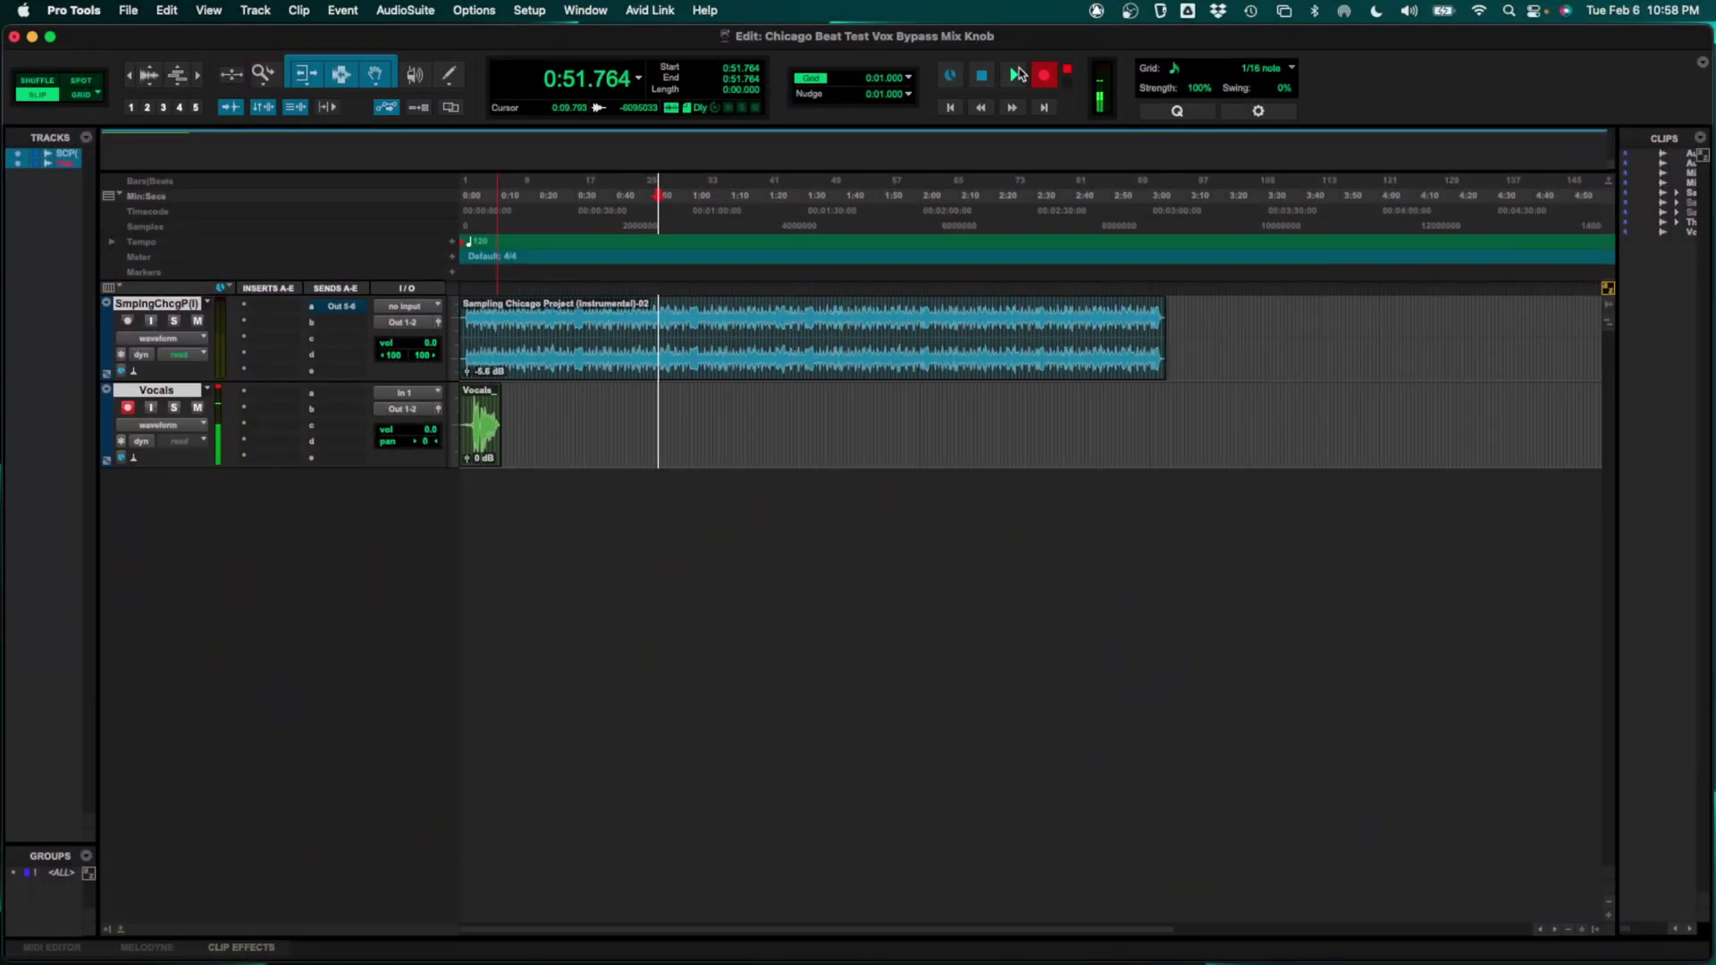
left_click(1017, 74)
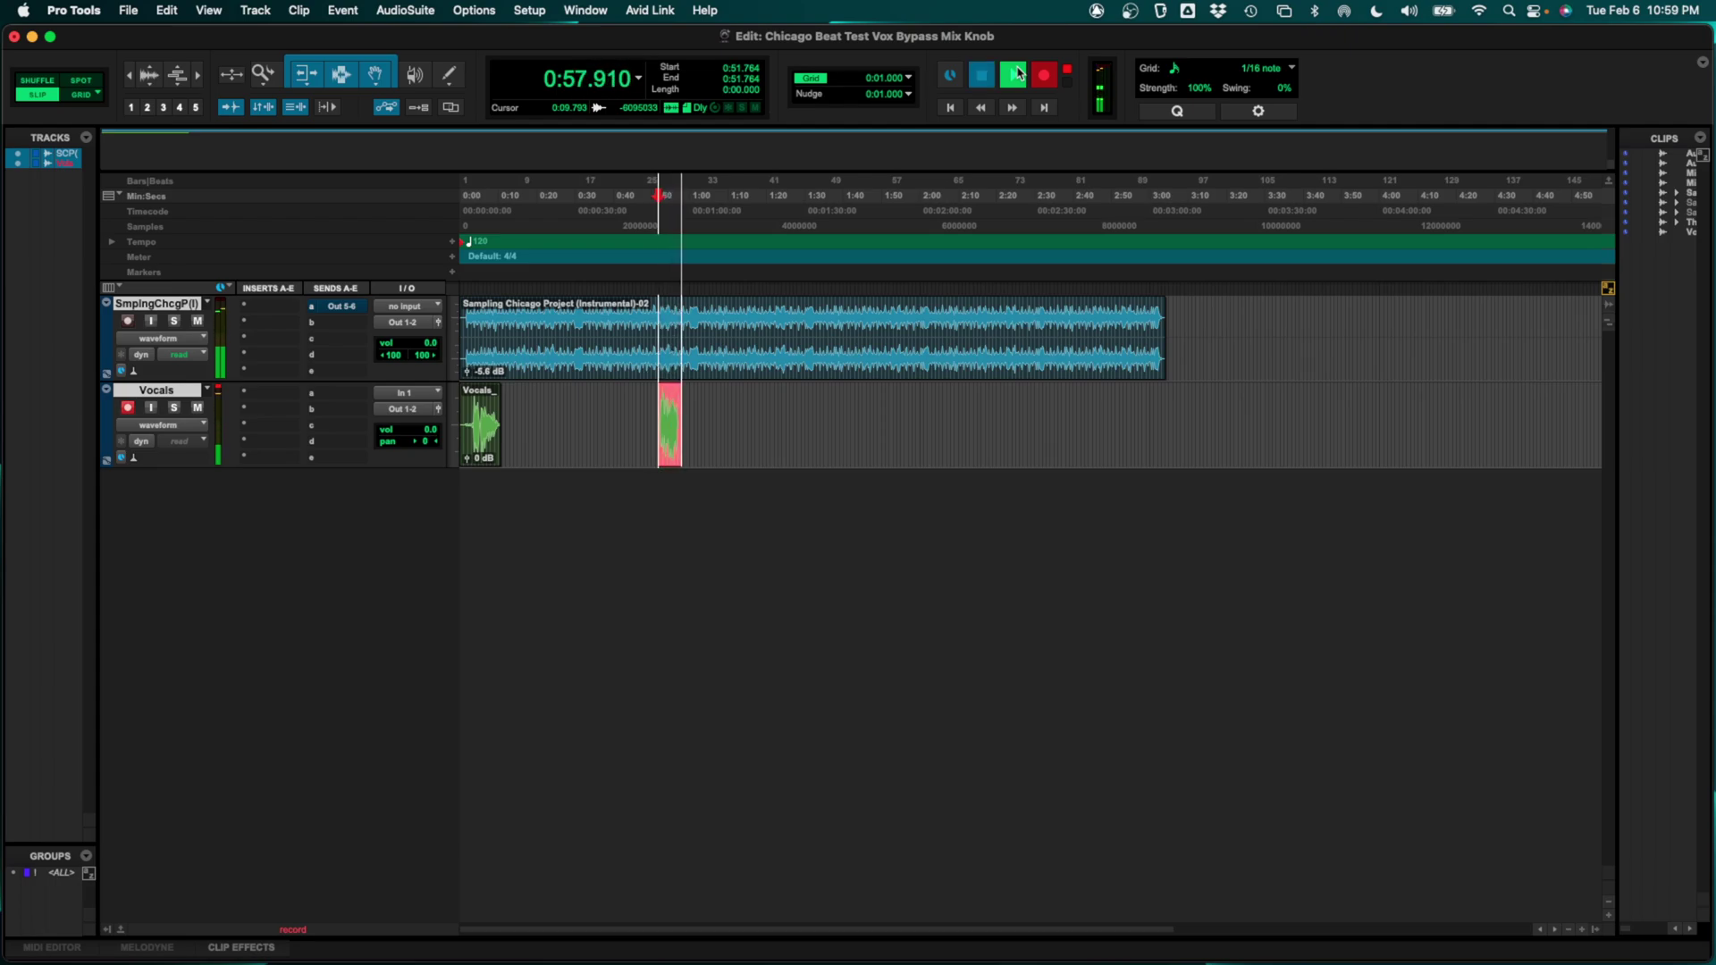
left_click(981, 75)
- Compare the vocal take at the session start with the one at 0:51.764, selecting each clip in turn
left_click(480, 421)
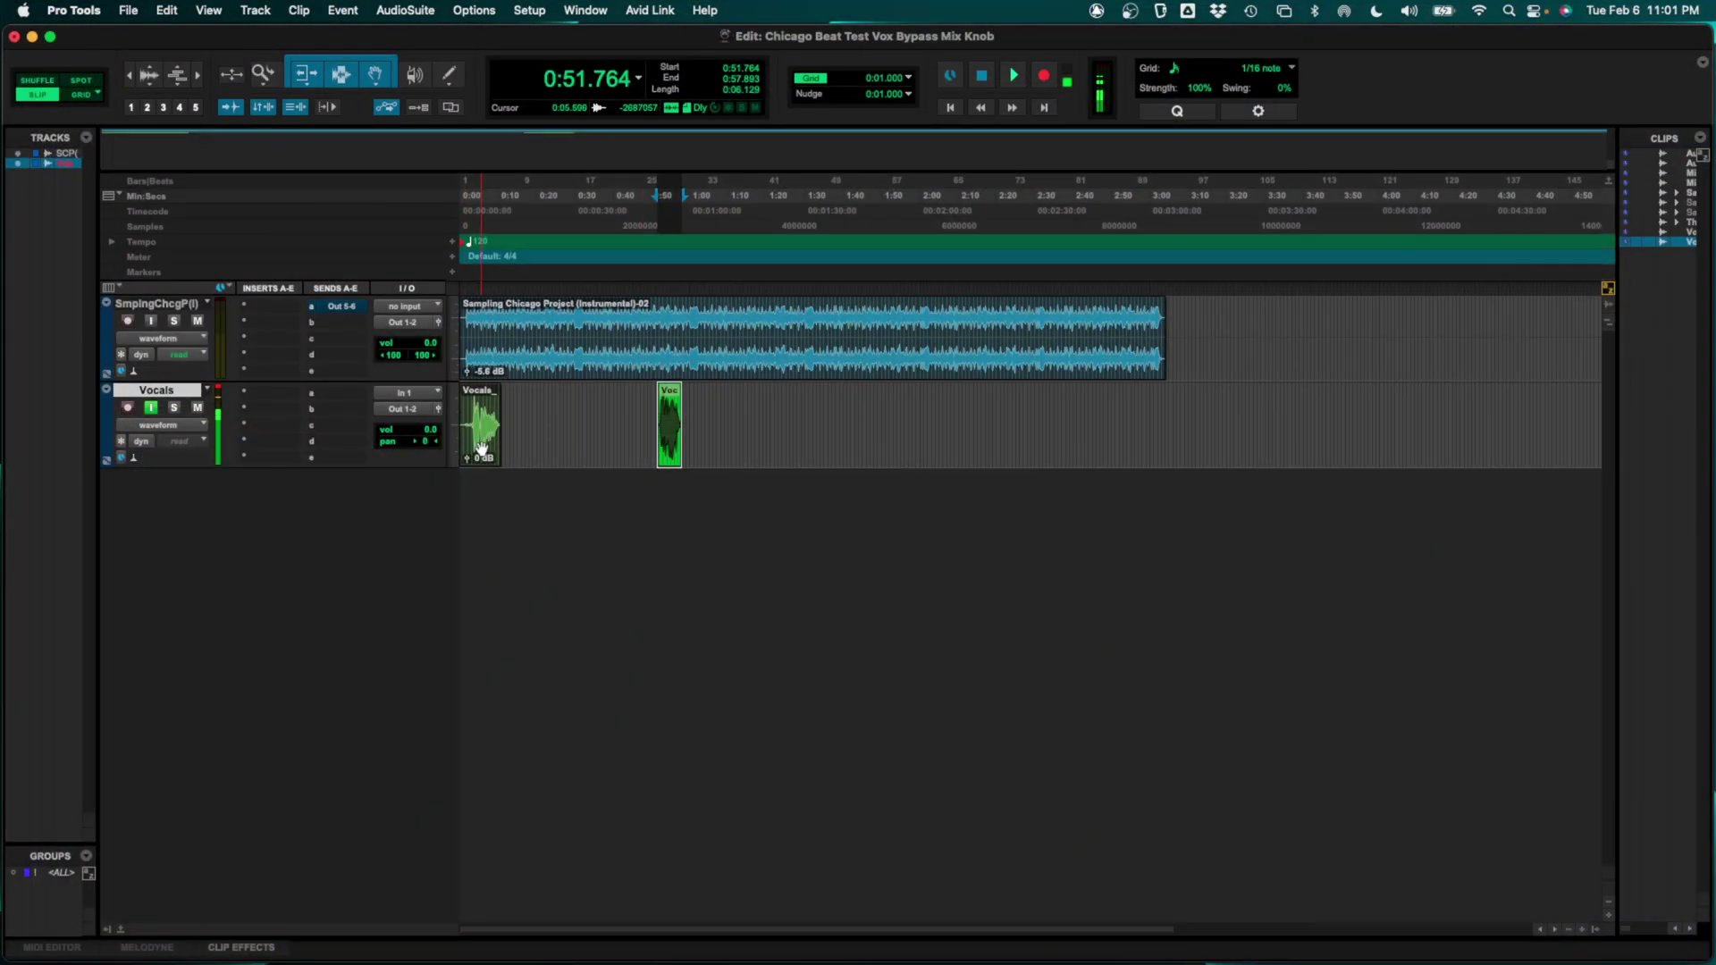
left_click(482, 448)
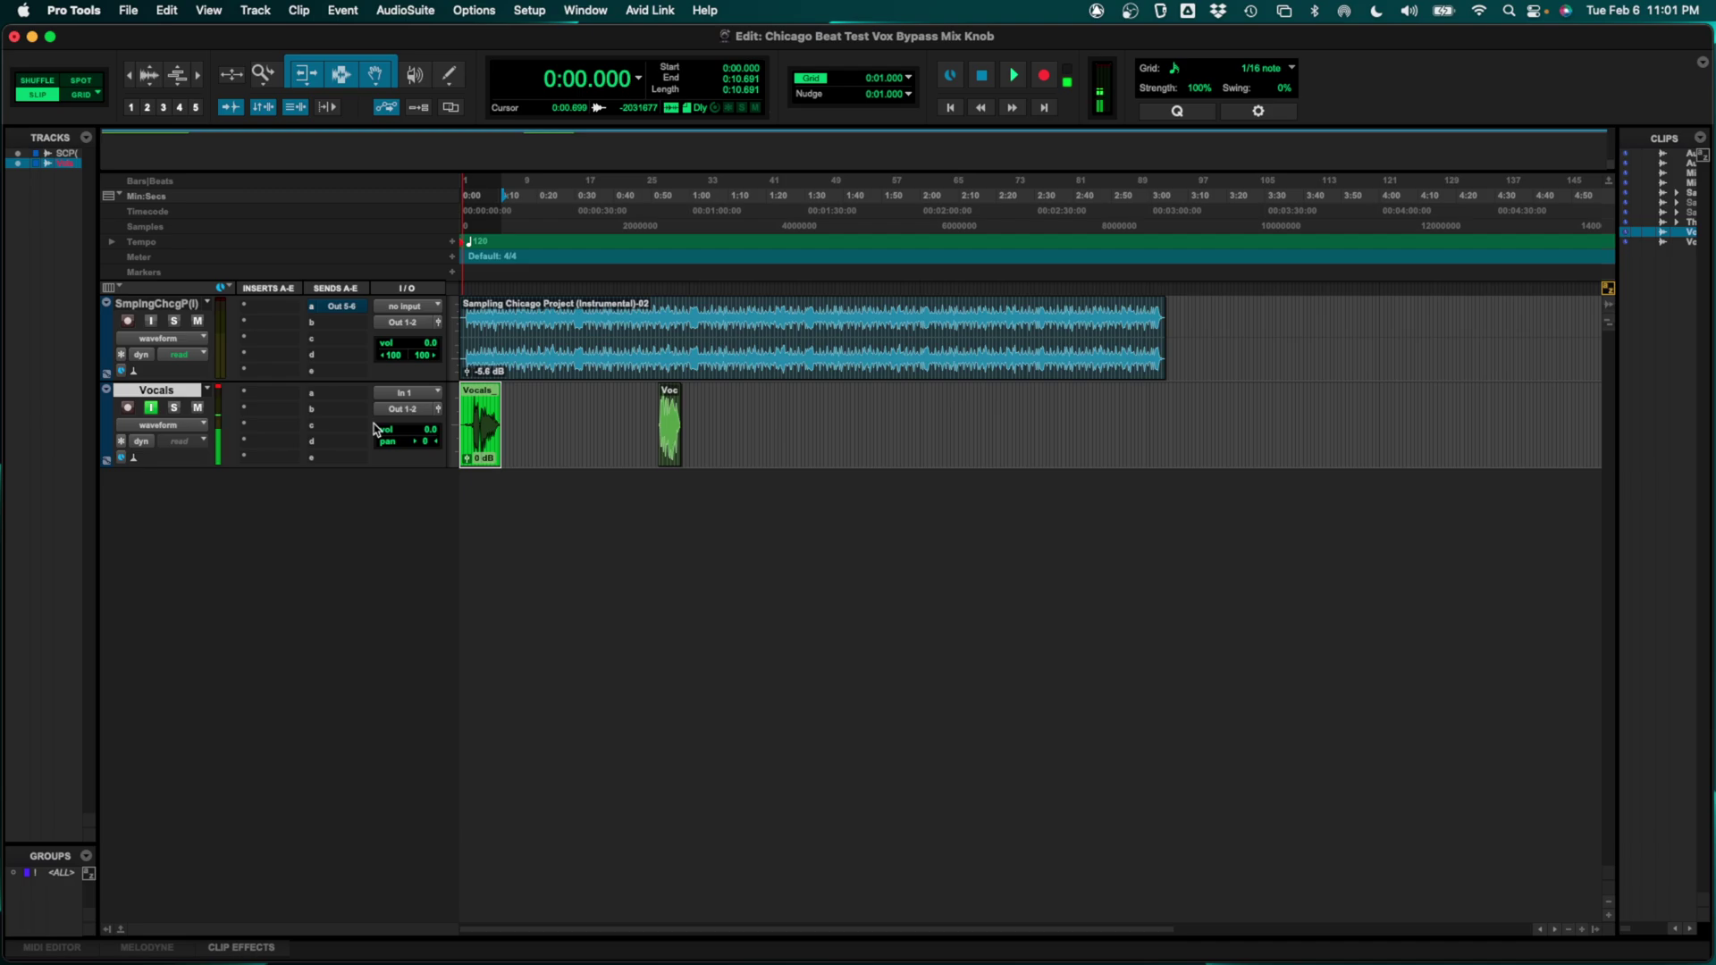
left_click(669, 447)
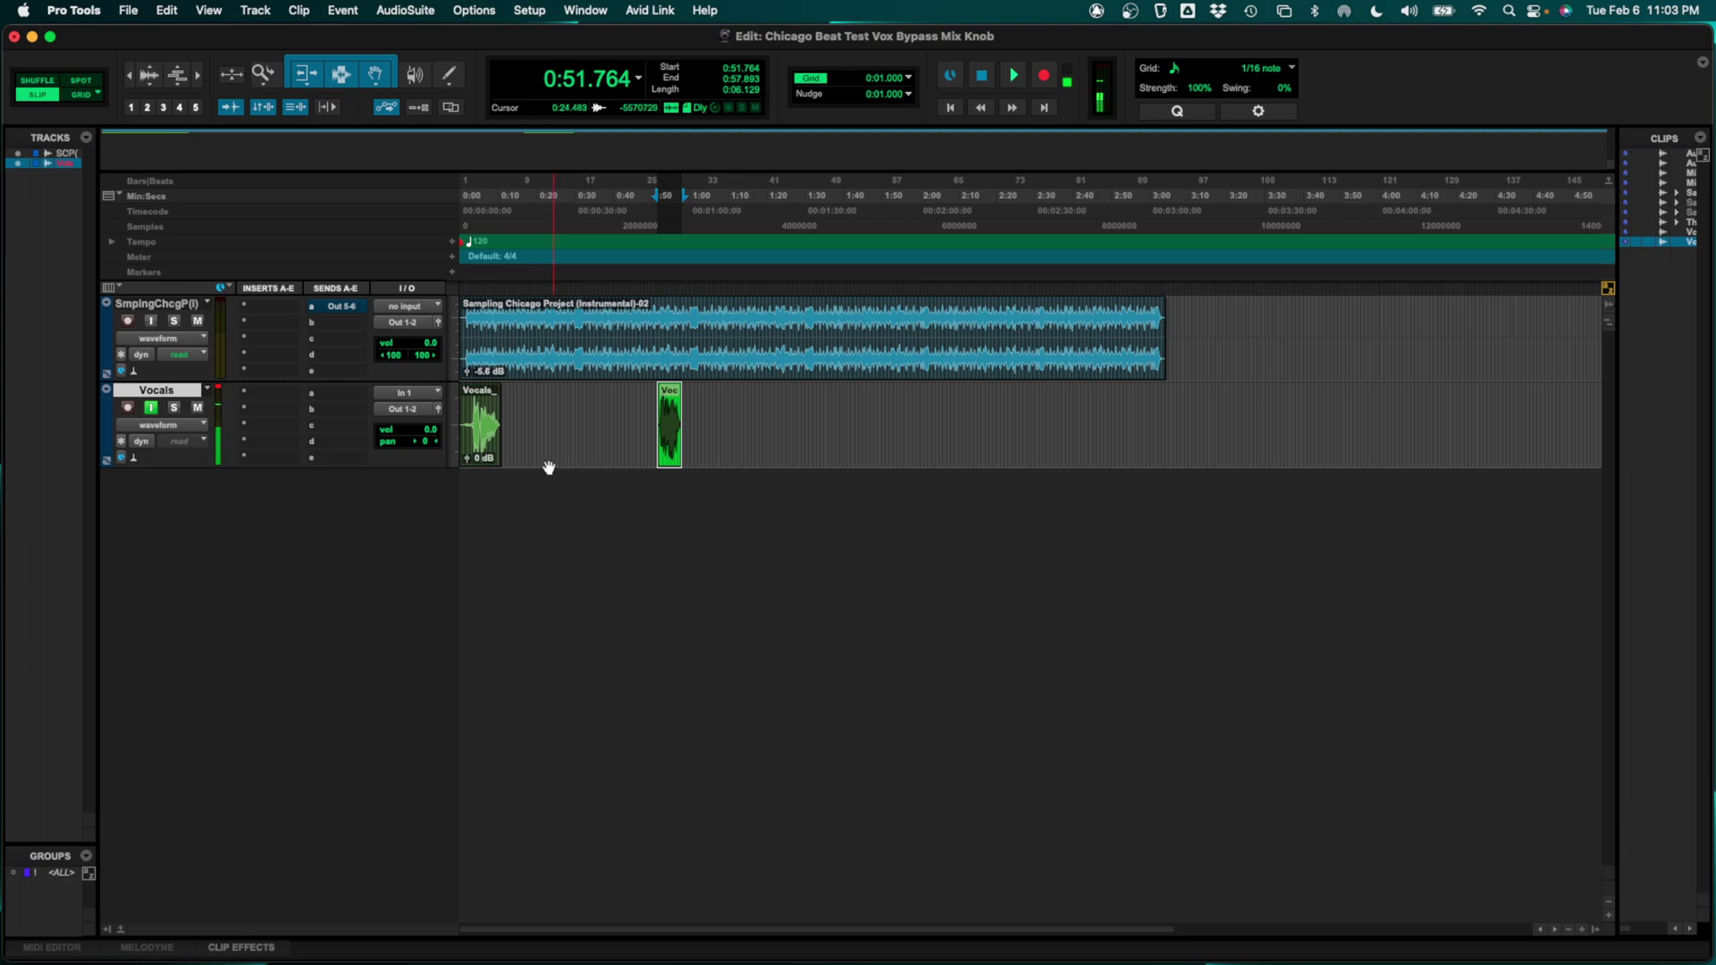
left_click(482, 443)
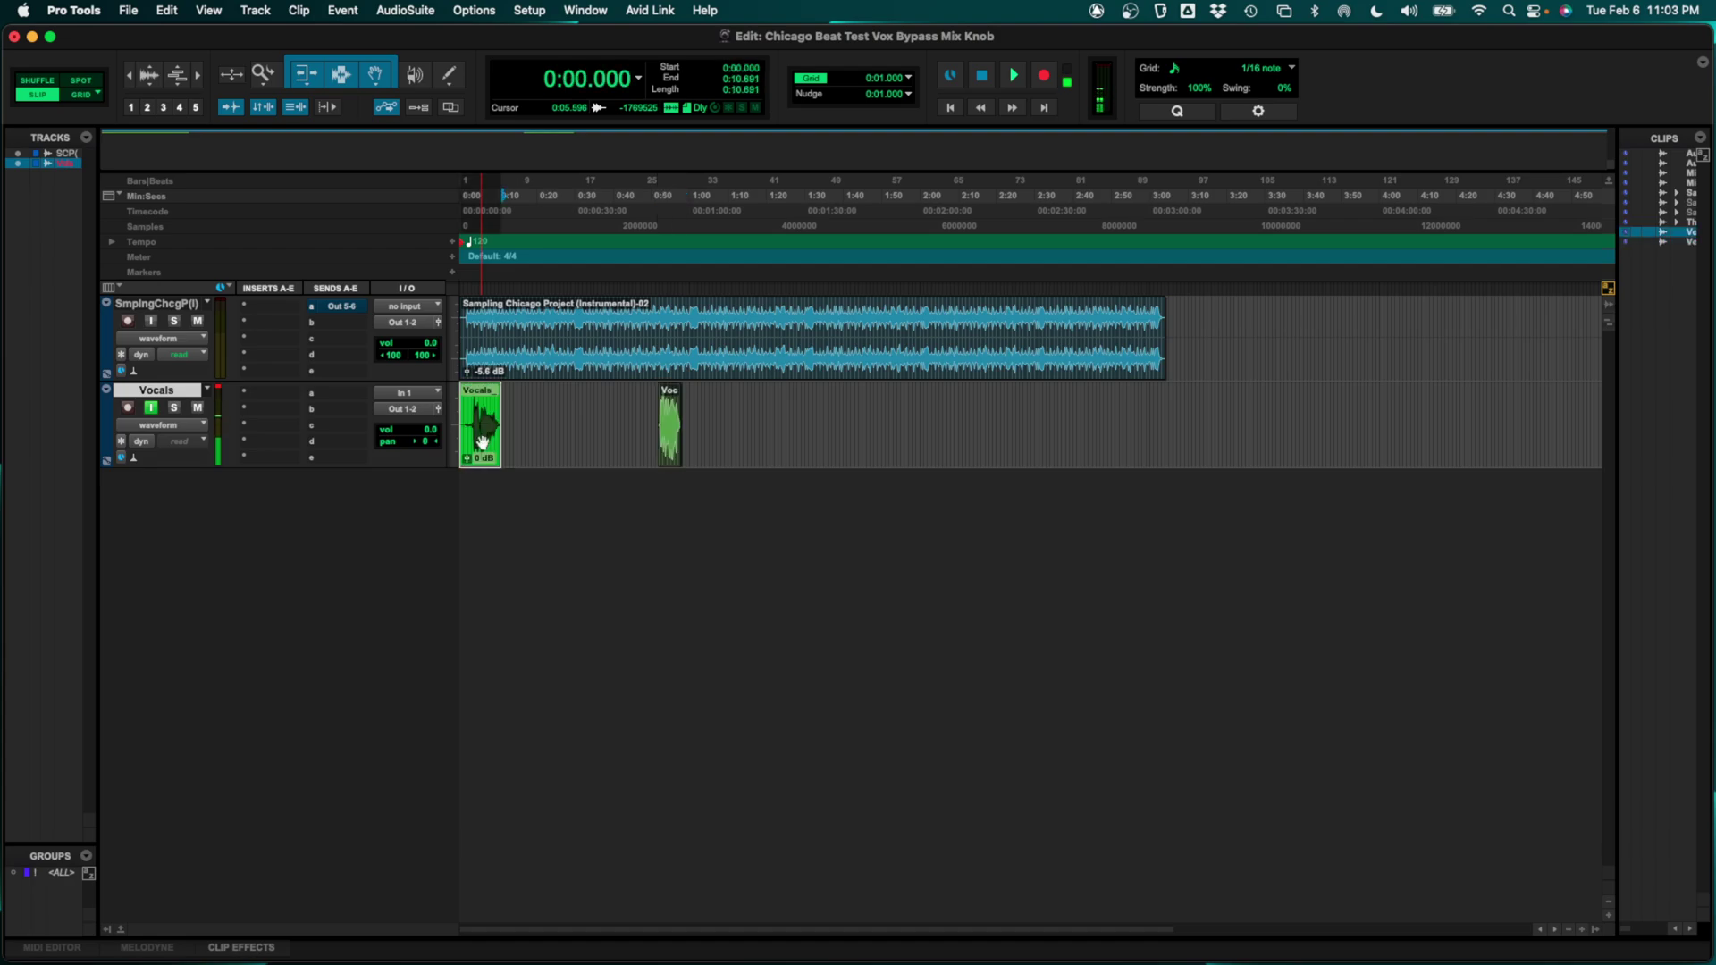
left_click(673, 458)
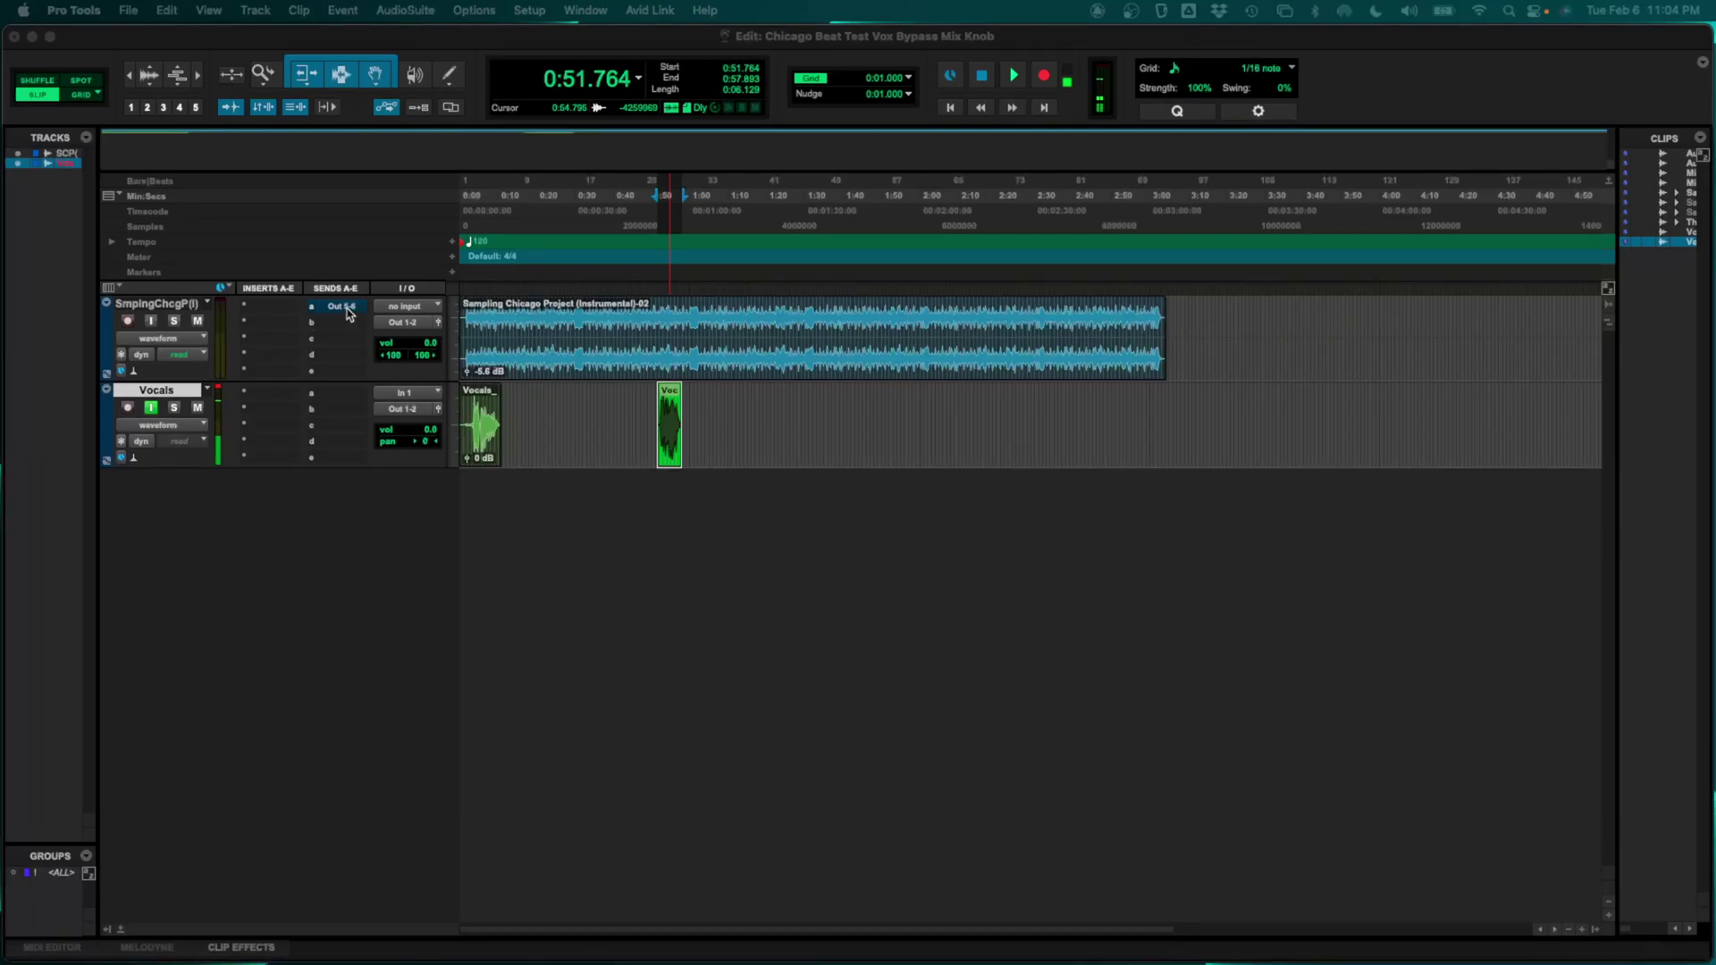
- Play the session from 1:28.372 and lower the instrumental track's Out 5-6 send level to about -4.1 dB
left_click(799, 313)
key("space")
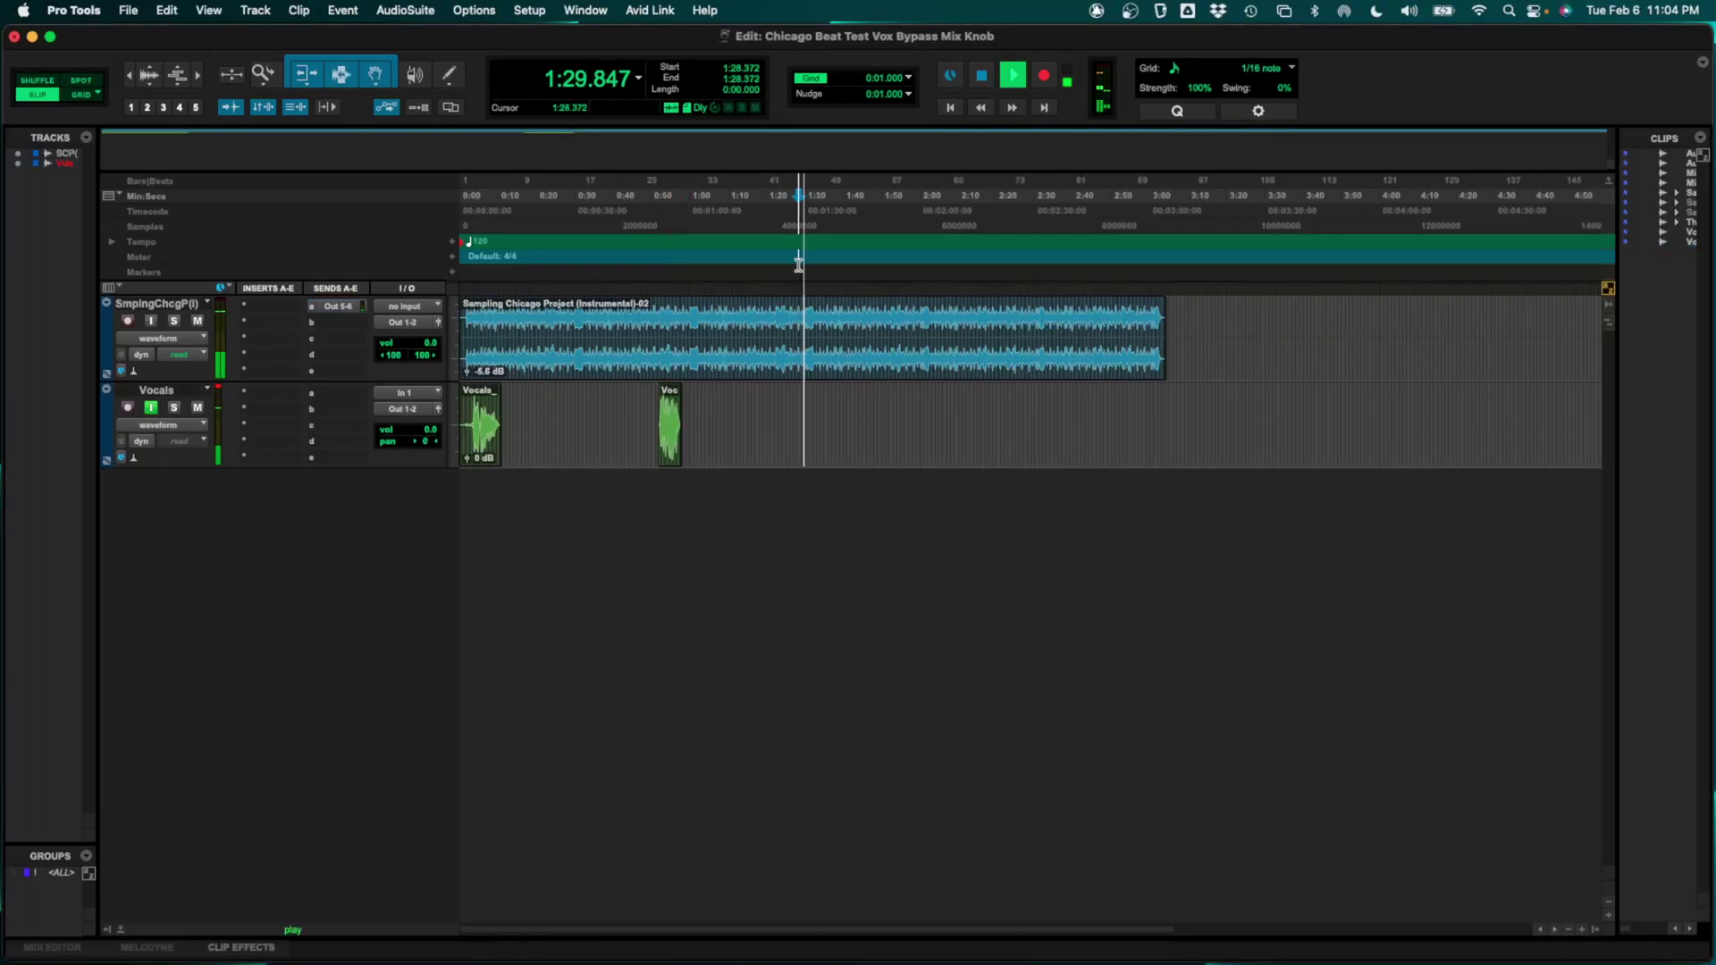
left_click(337, 305)
left_click_drag(493, 726, 494, 687)
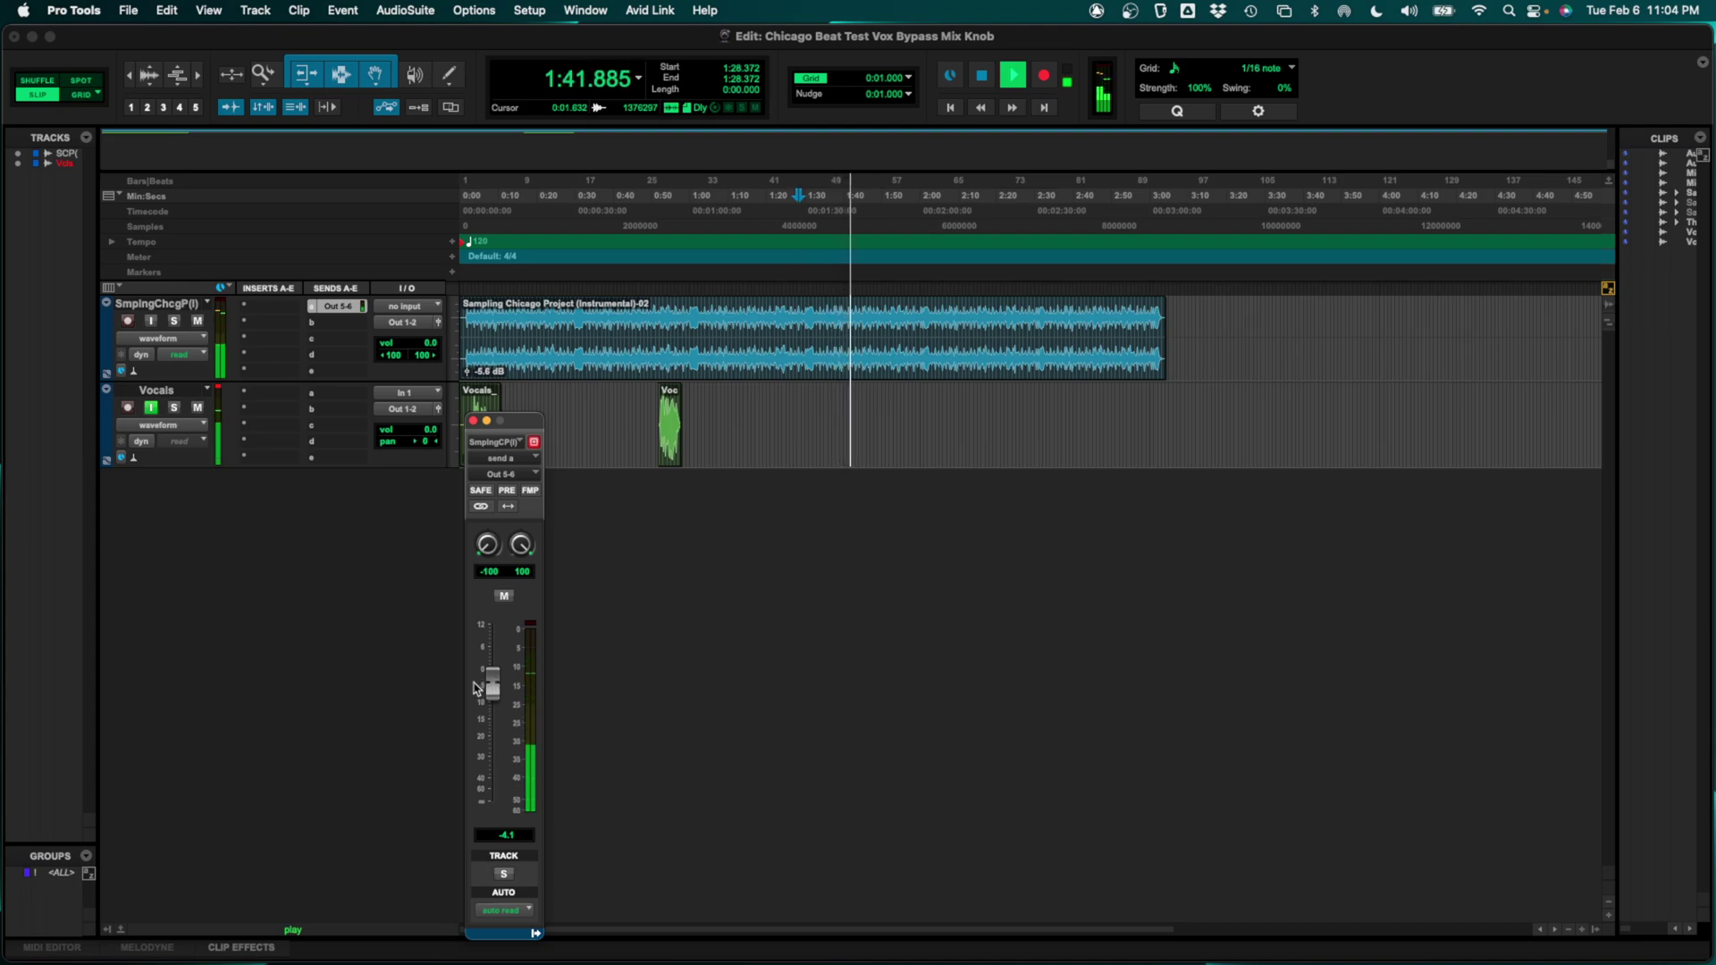
key("space")
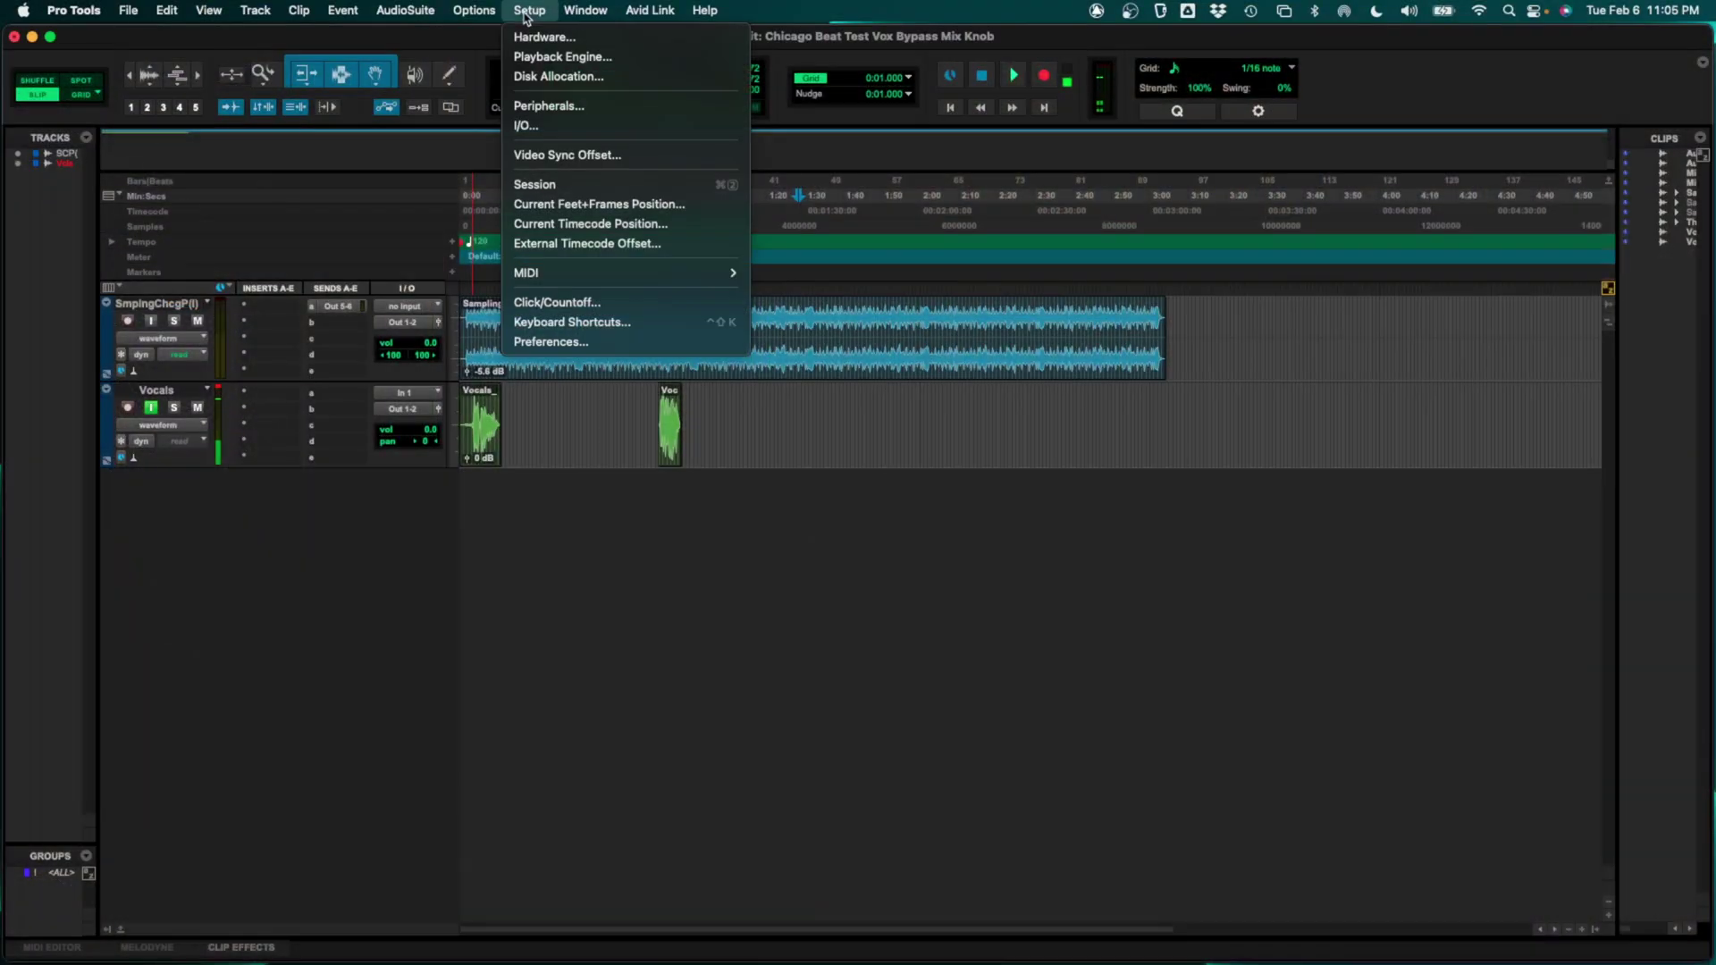
- Save the session as a system template named "Bypass Mix Knob Setup" in the Getting Started category
mouse_move(123, 12)
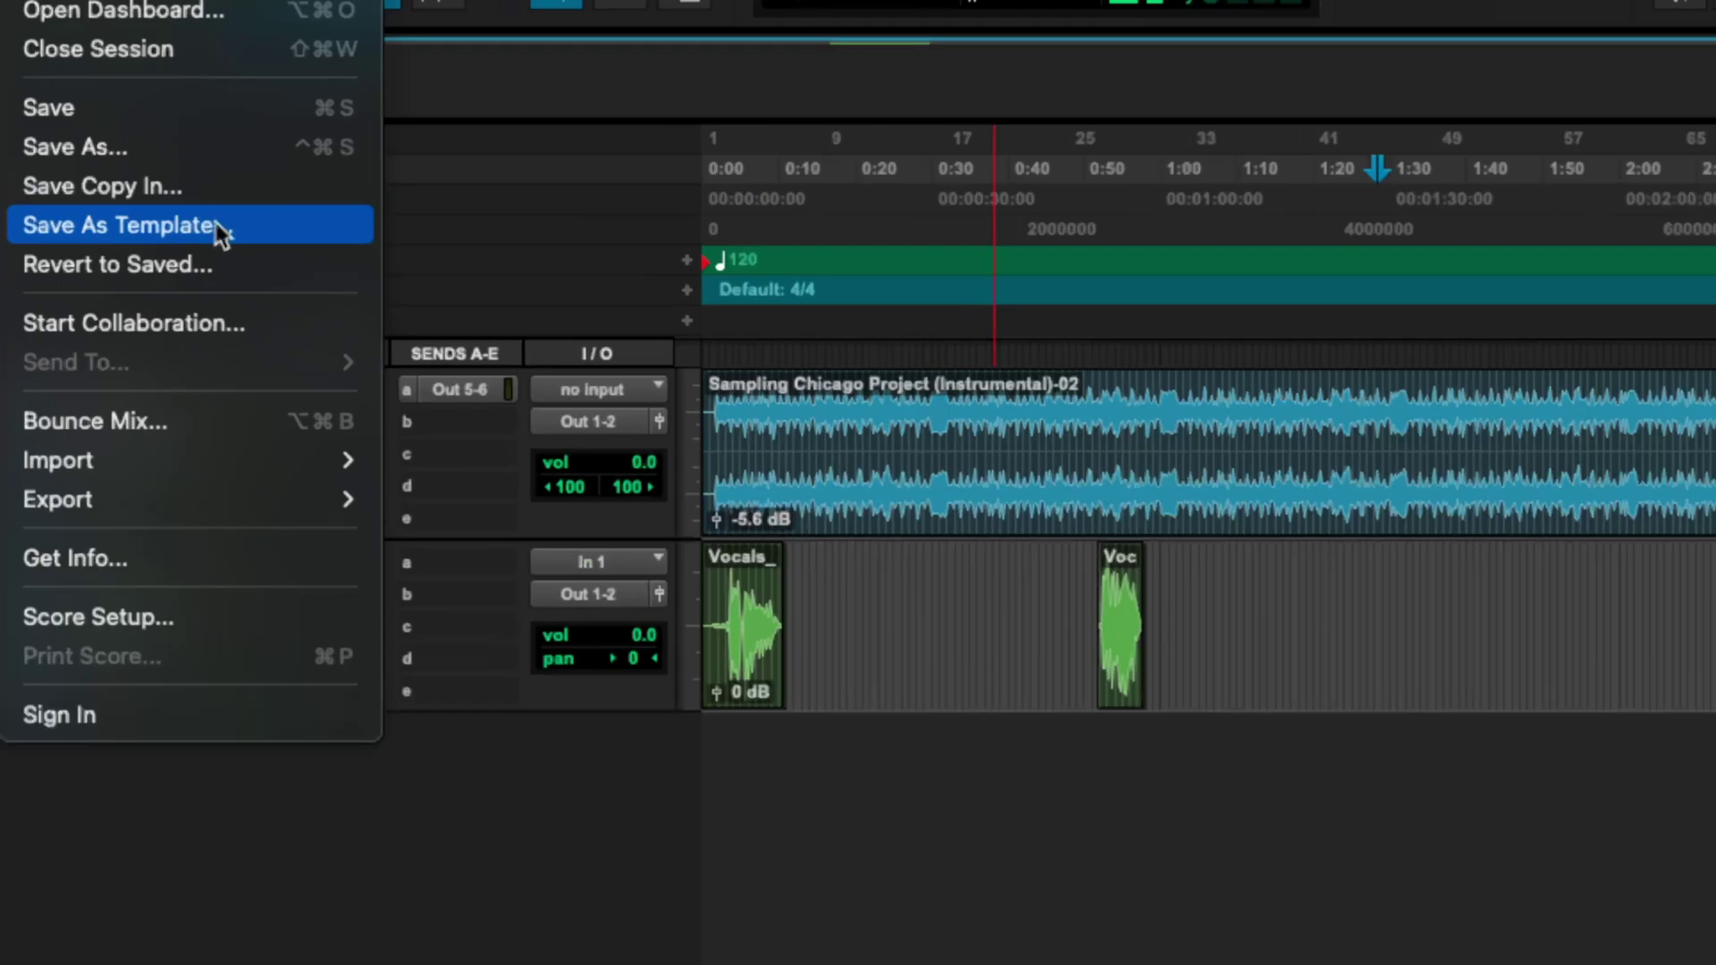
left_click(216, 222)
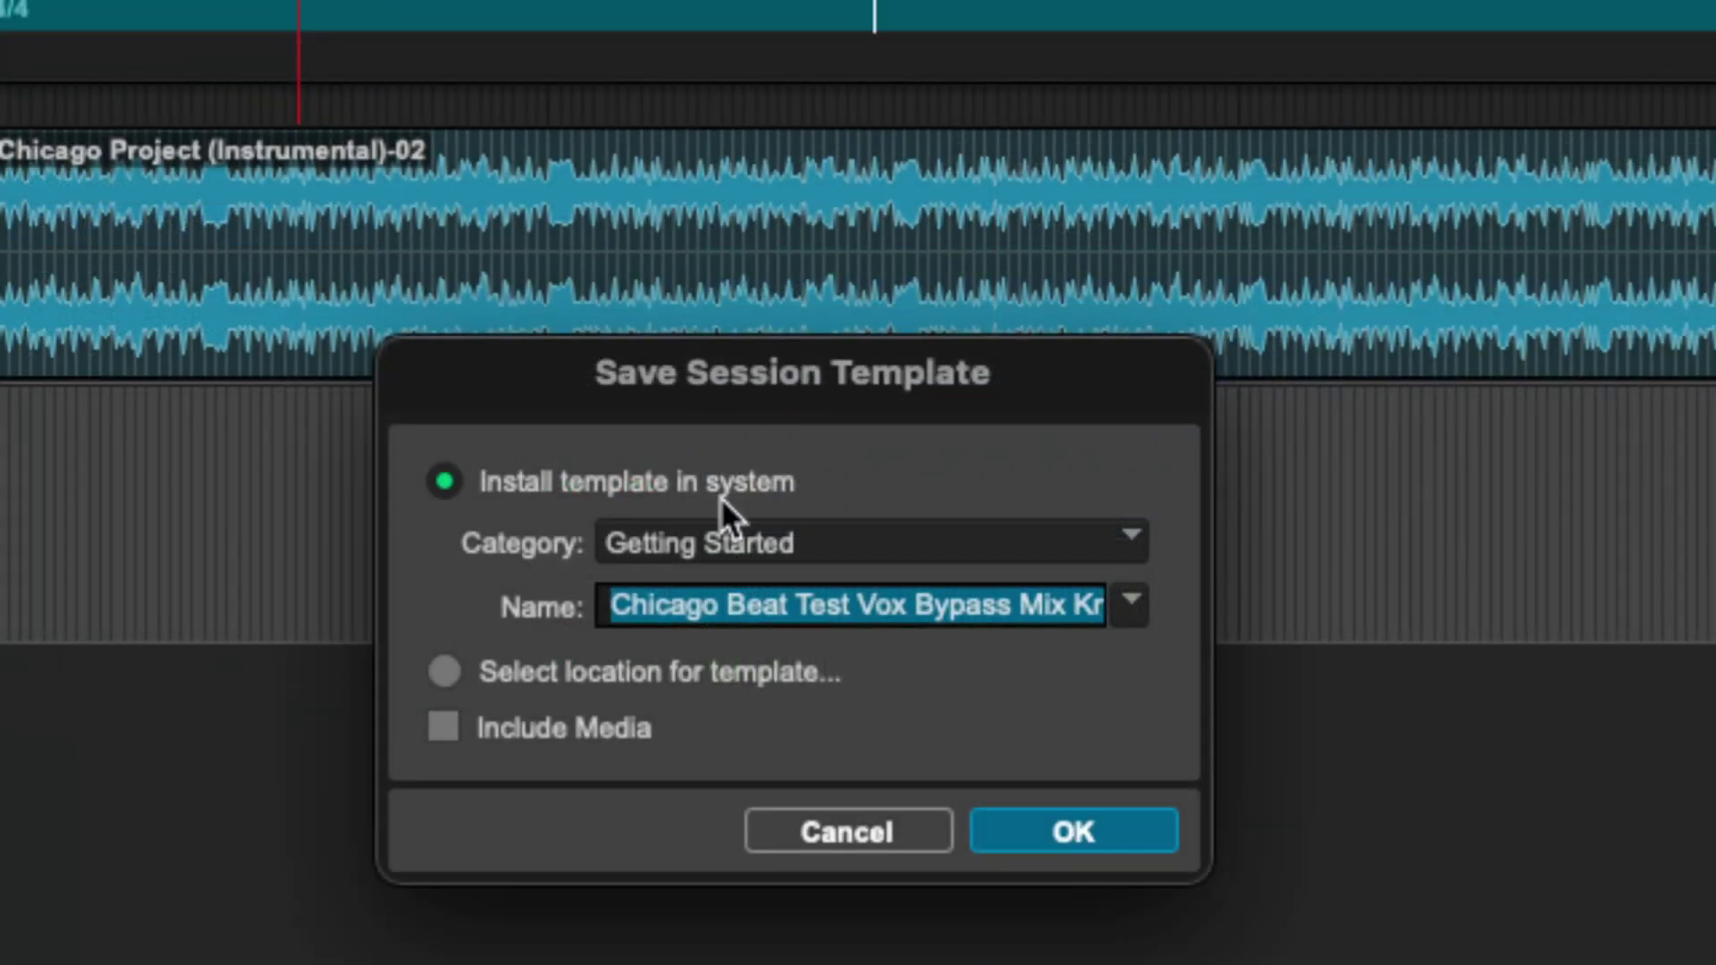
left_click(758, 540)
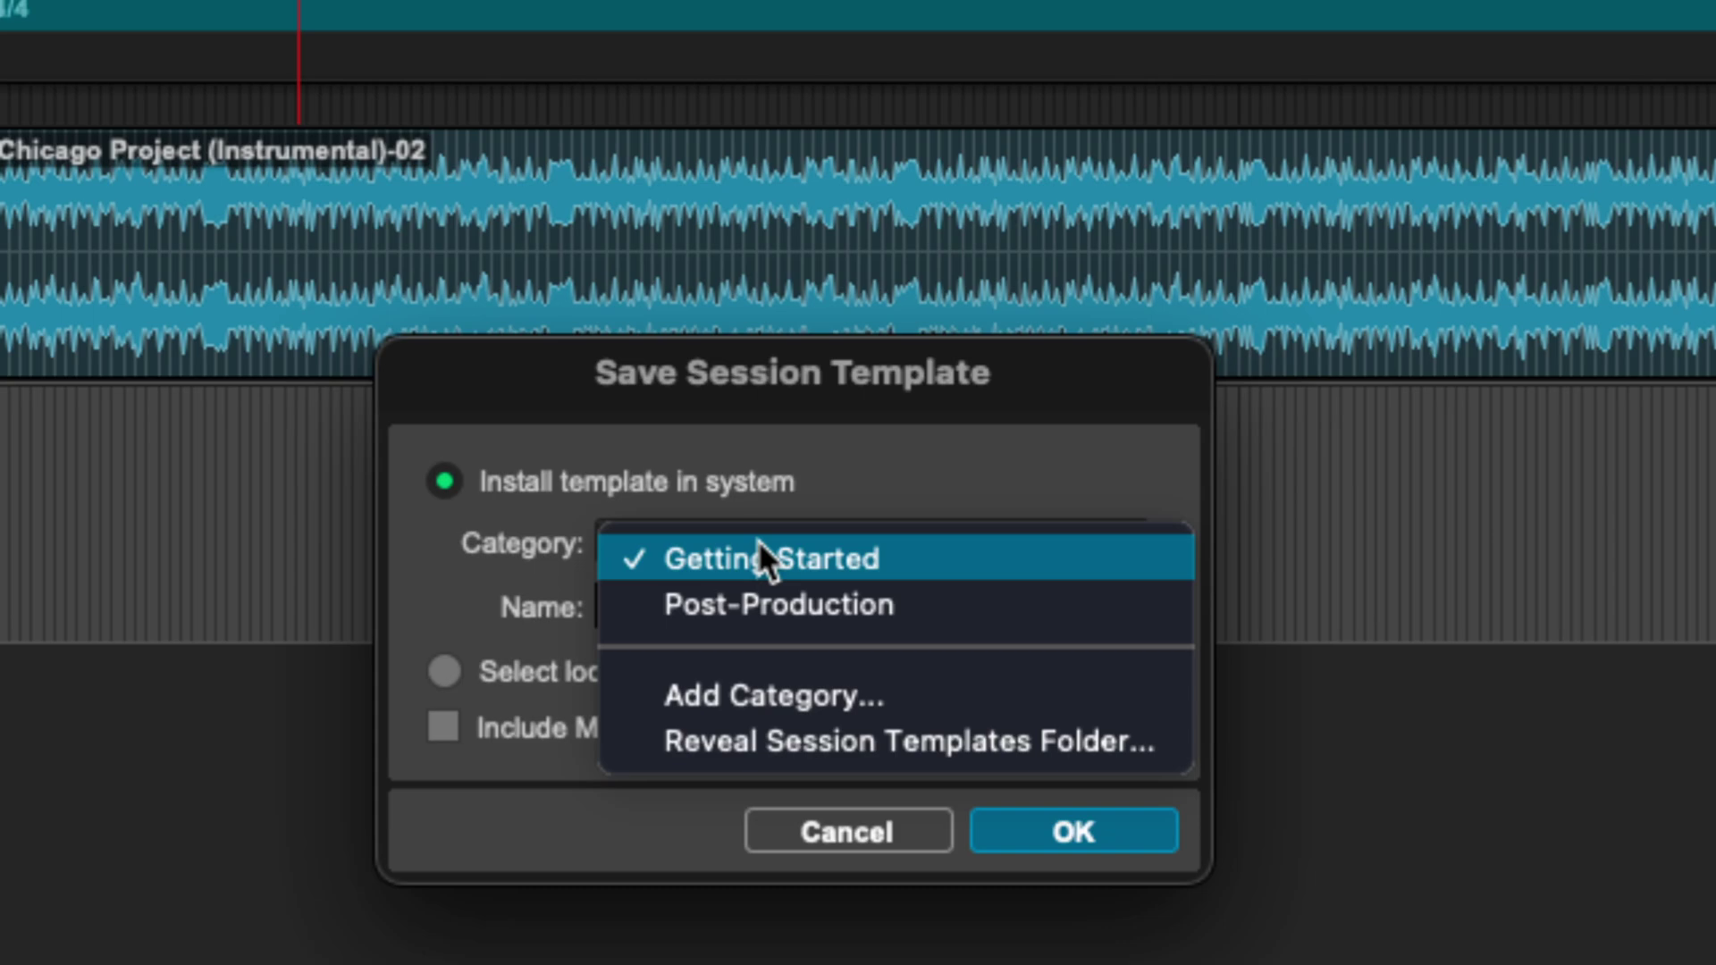
left_click(758, 555)
key("BackSpace")
type("Bypa")
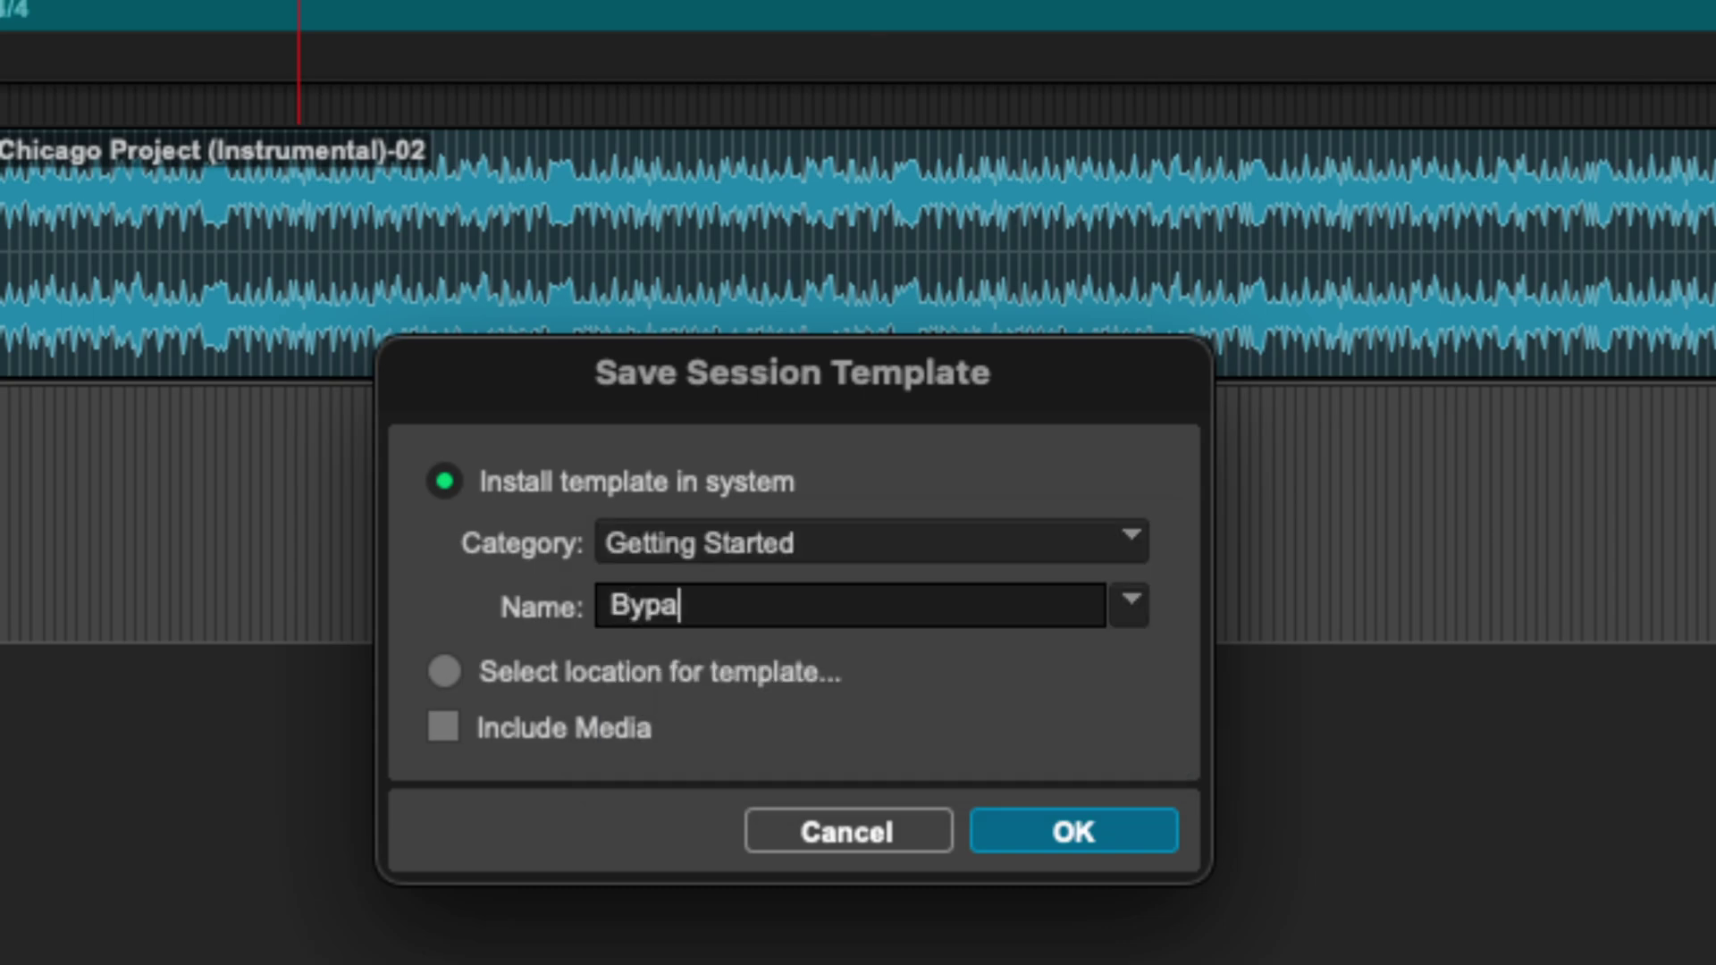
type("ss Mix Knob")
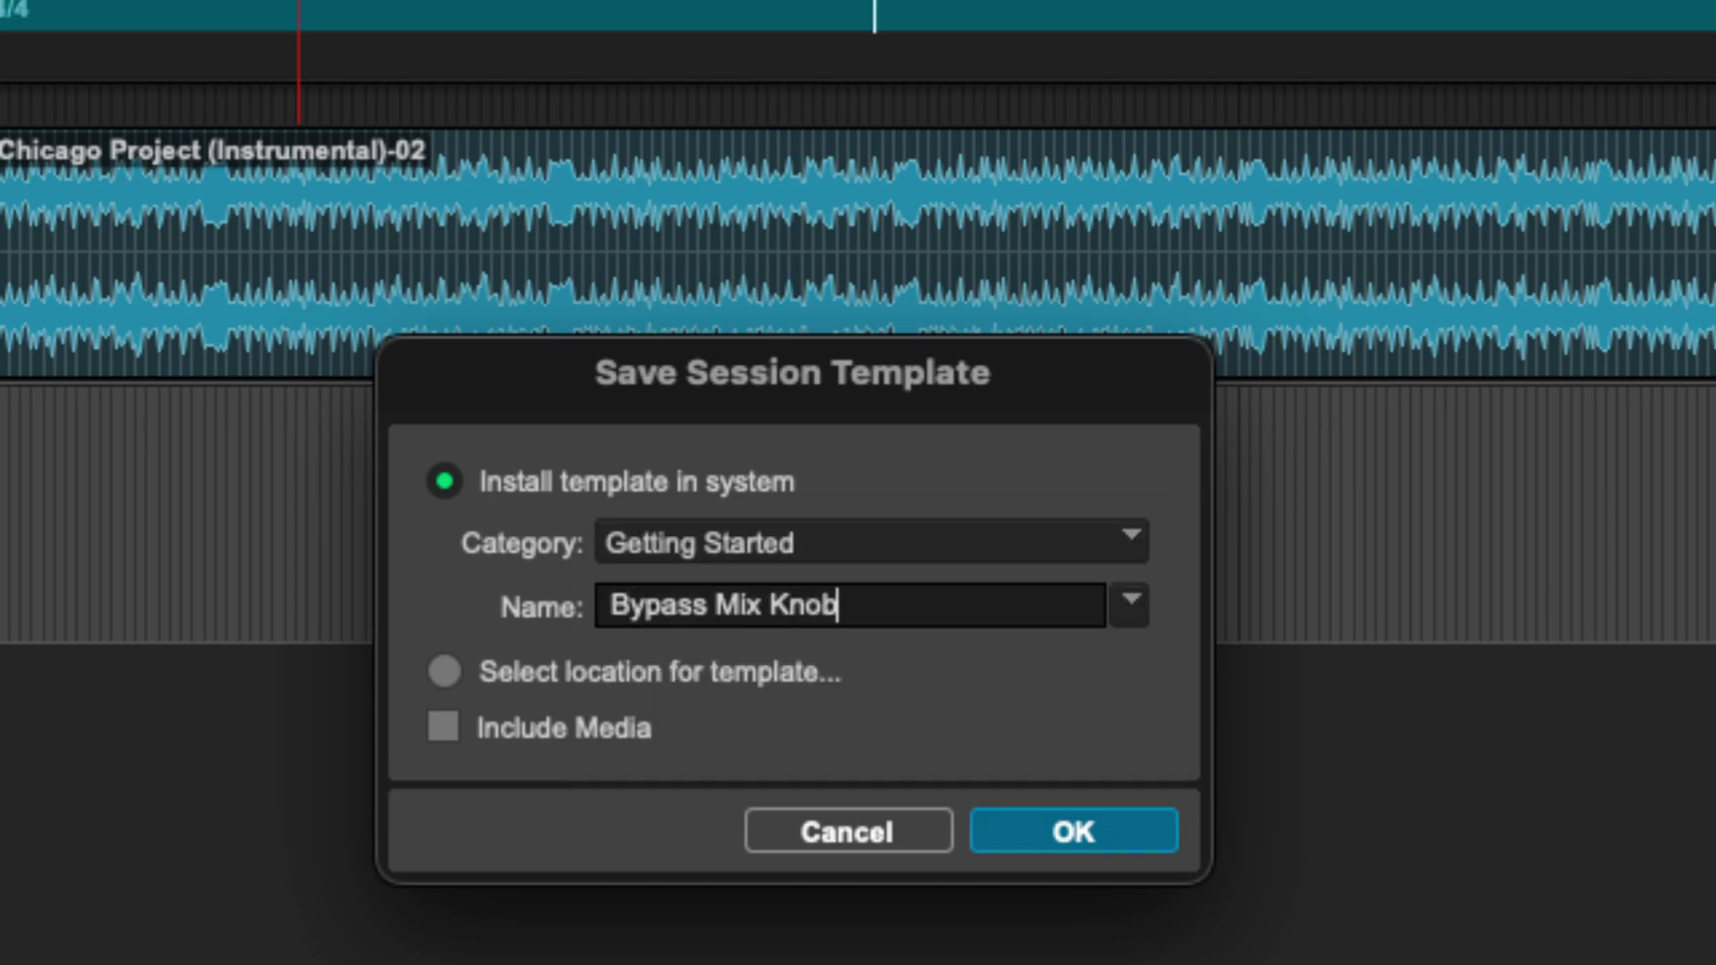
type(" Setup")
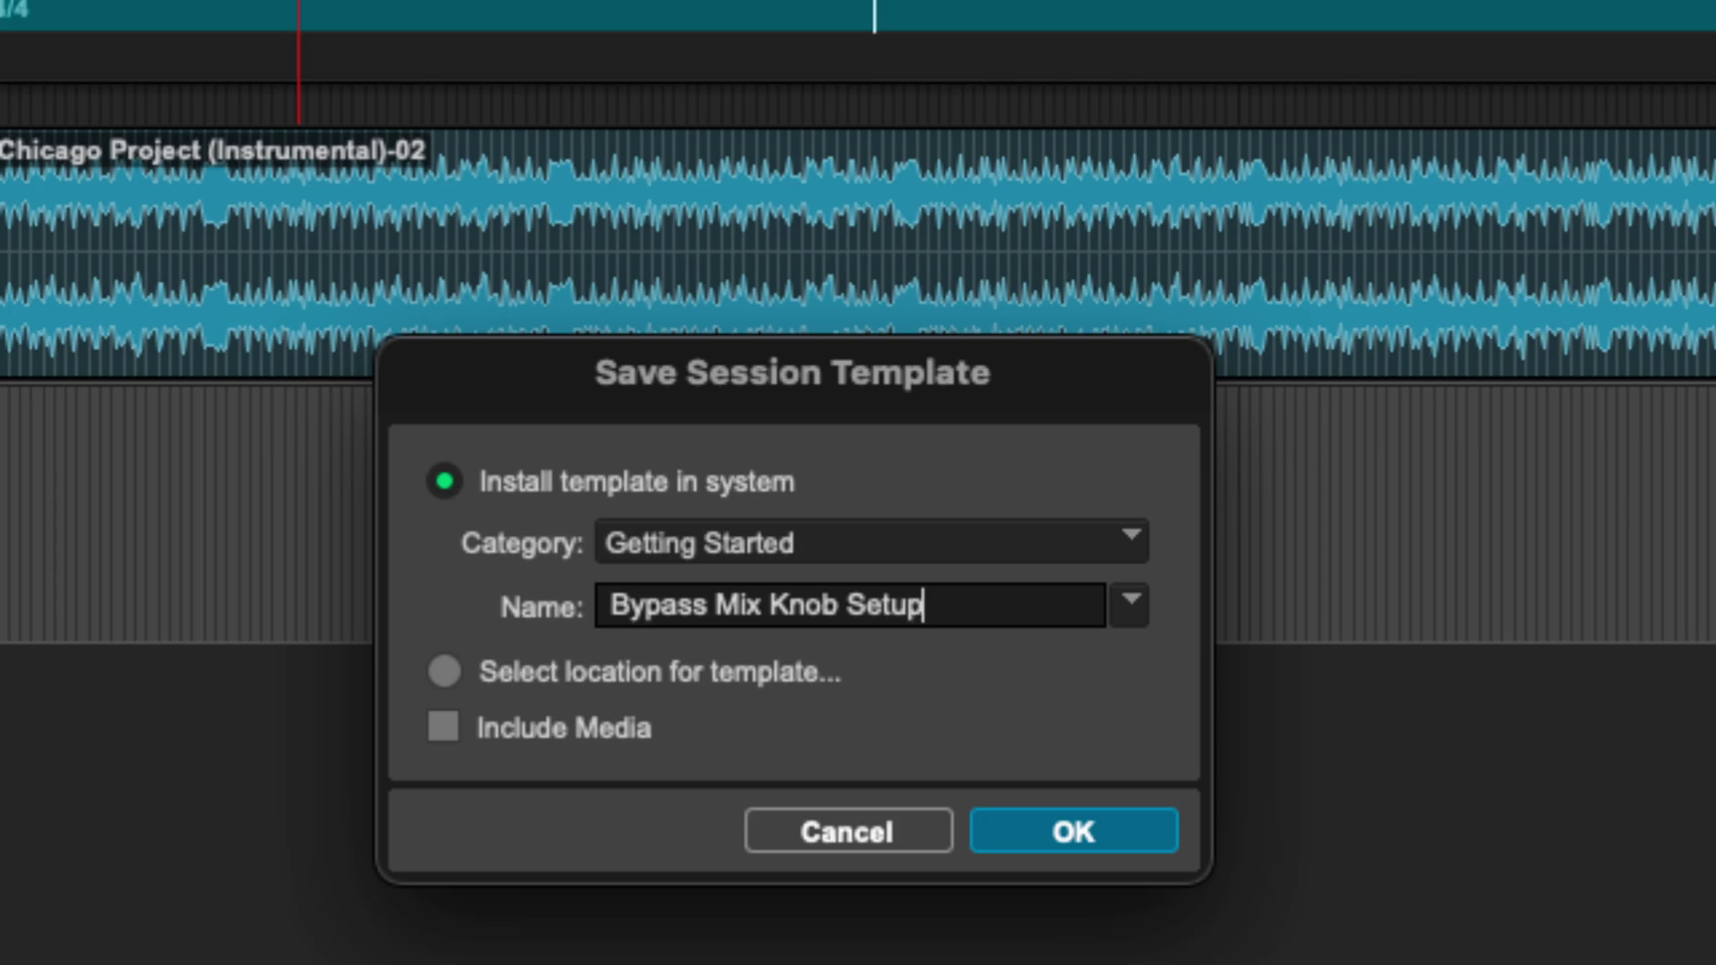
left_click(1066, 834)
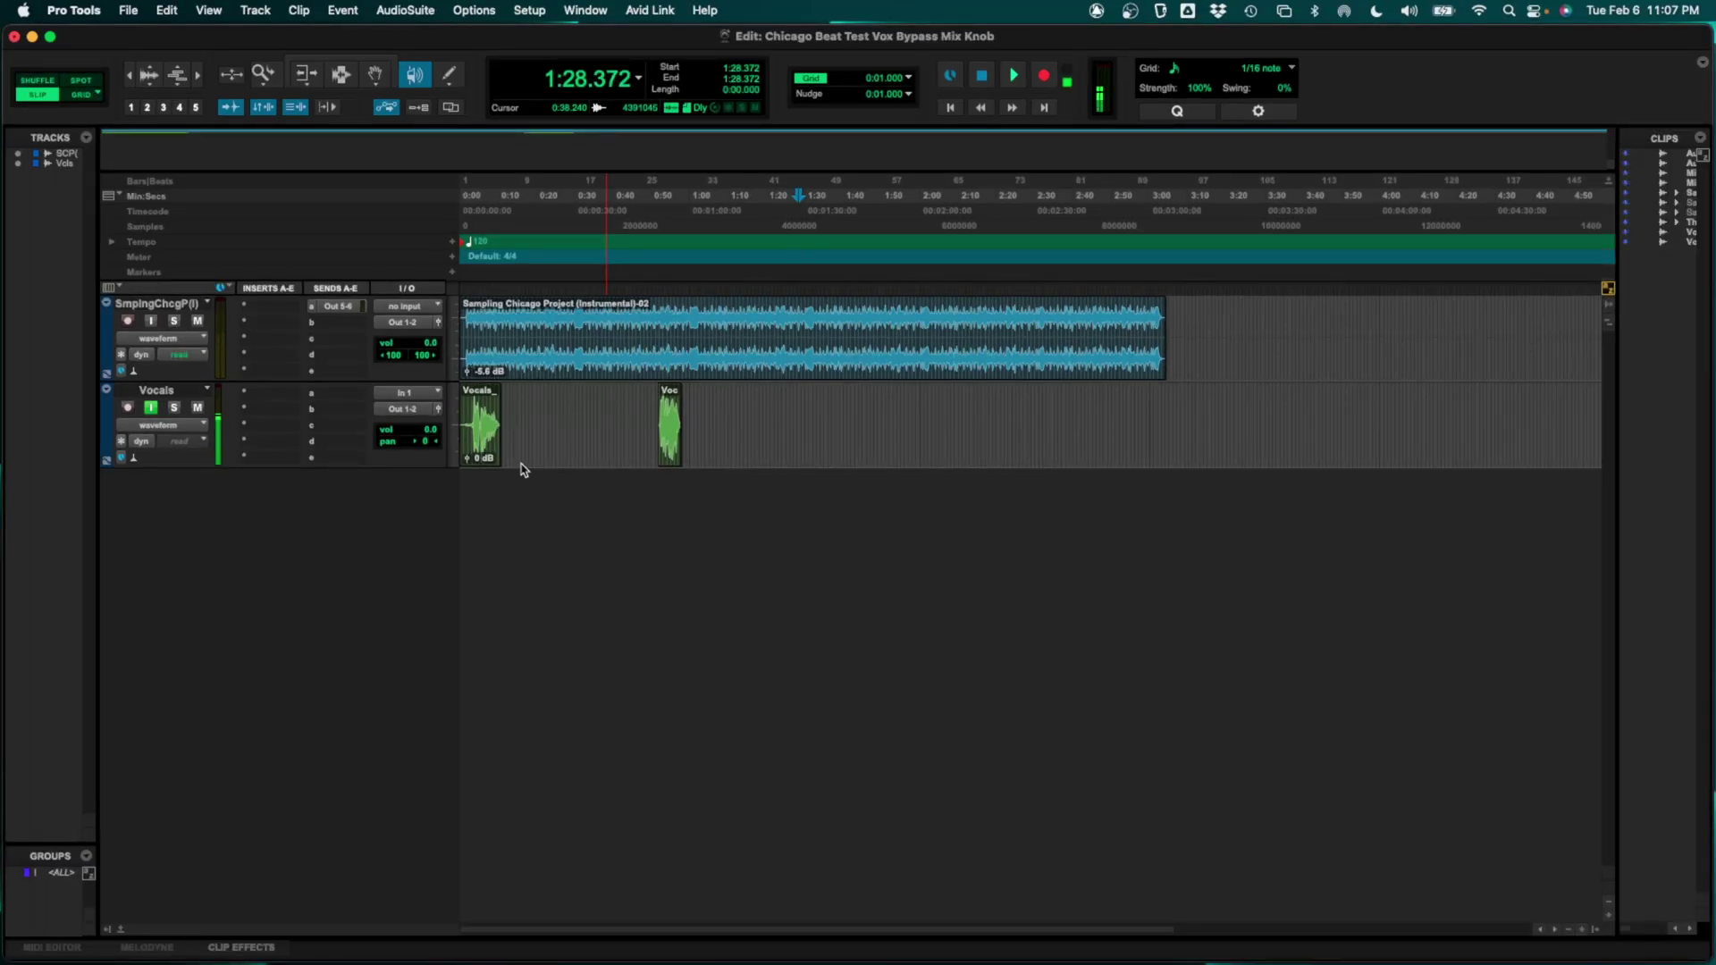
- Close the session and create a new local one from the Bypass Mix Knob Setup template in the Getting Started group
left_click(129, 10)
left_click(143, 49)
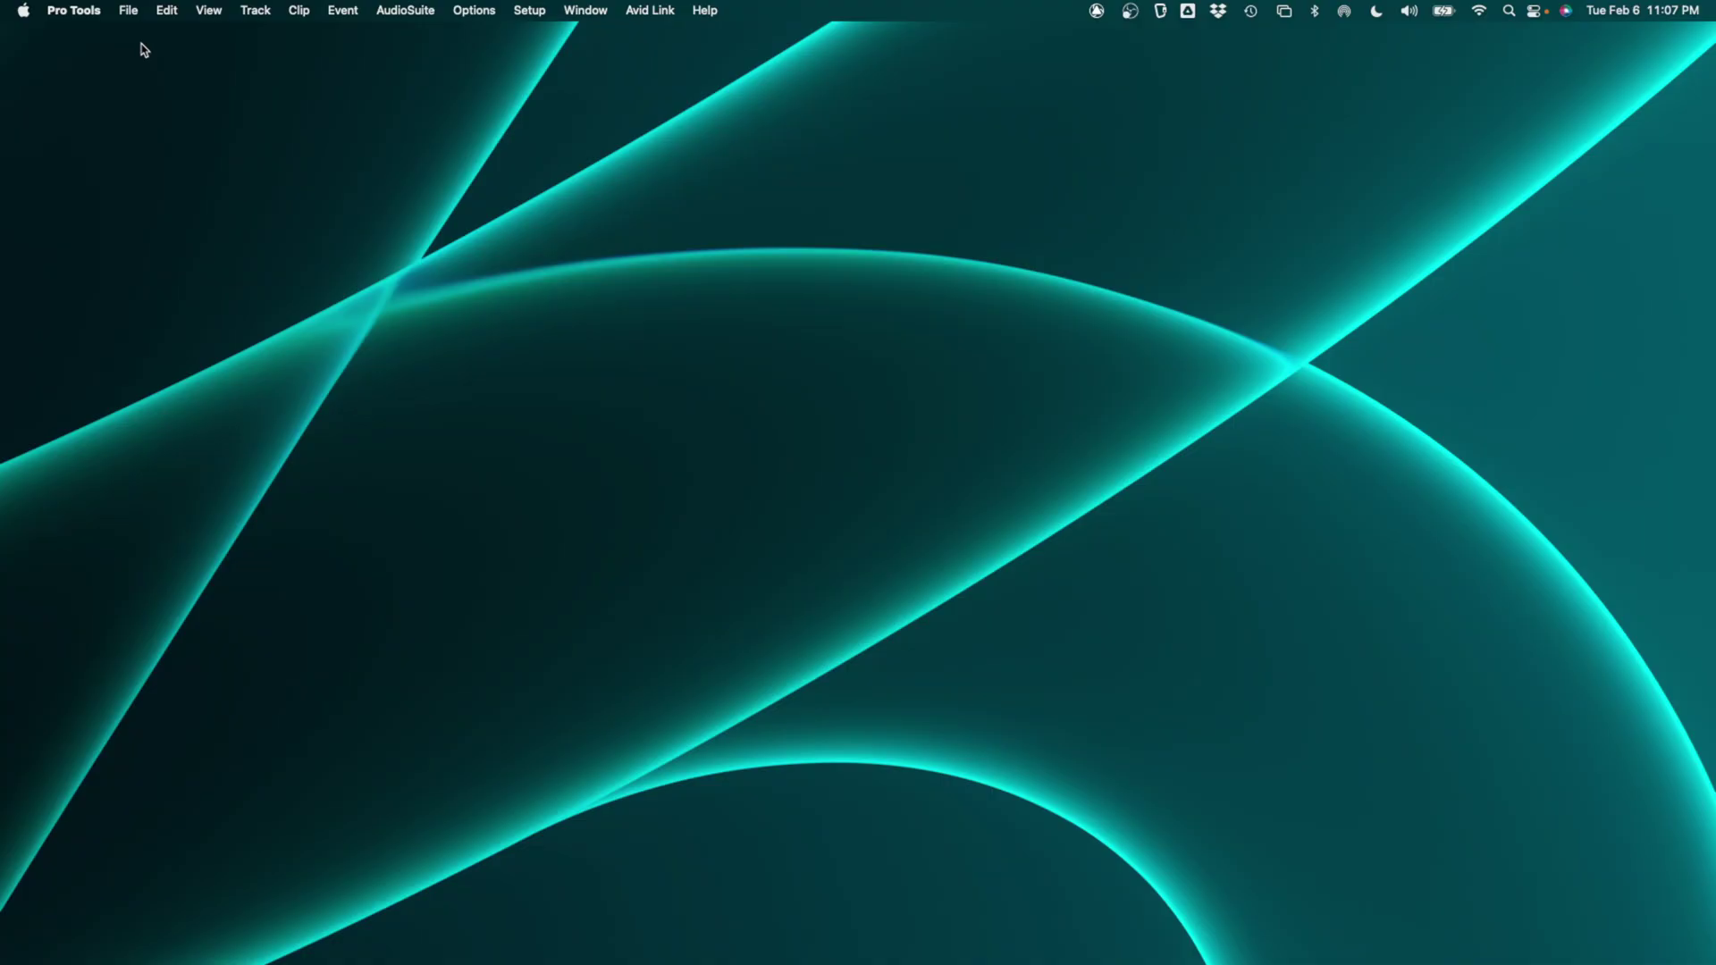
left_click(90, 13)
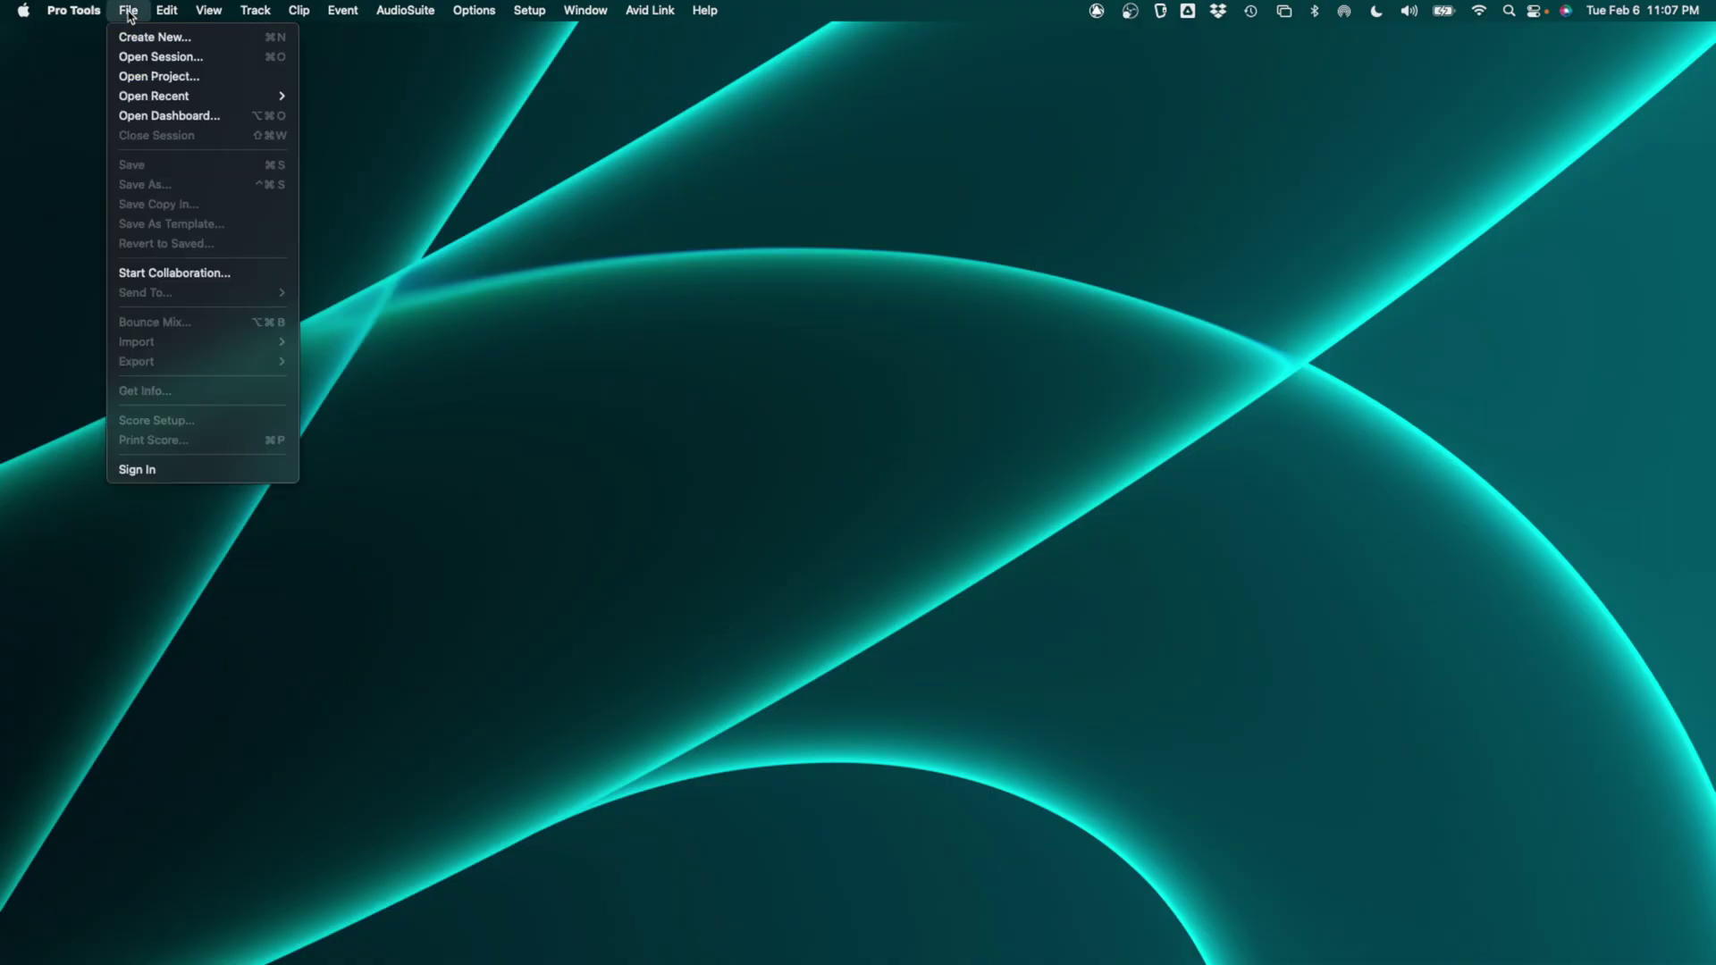
mouse_move(167, 10)
left_click(141, 56)
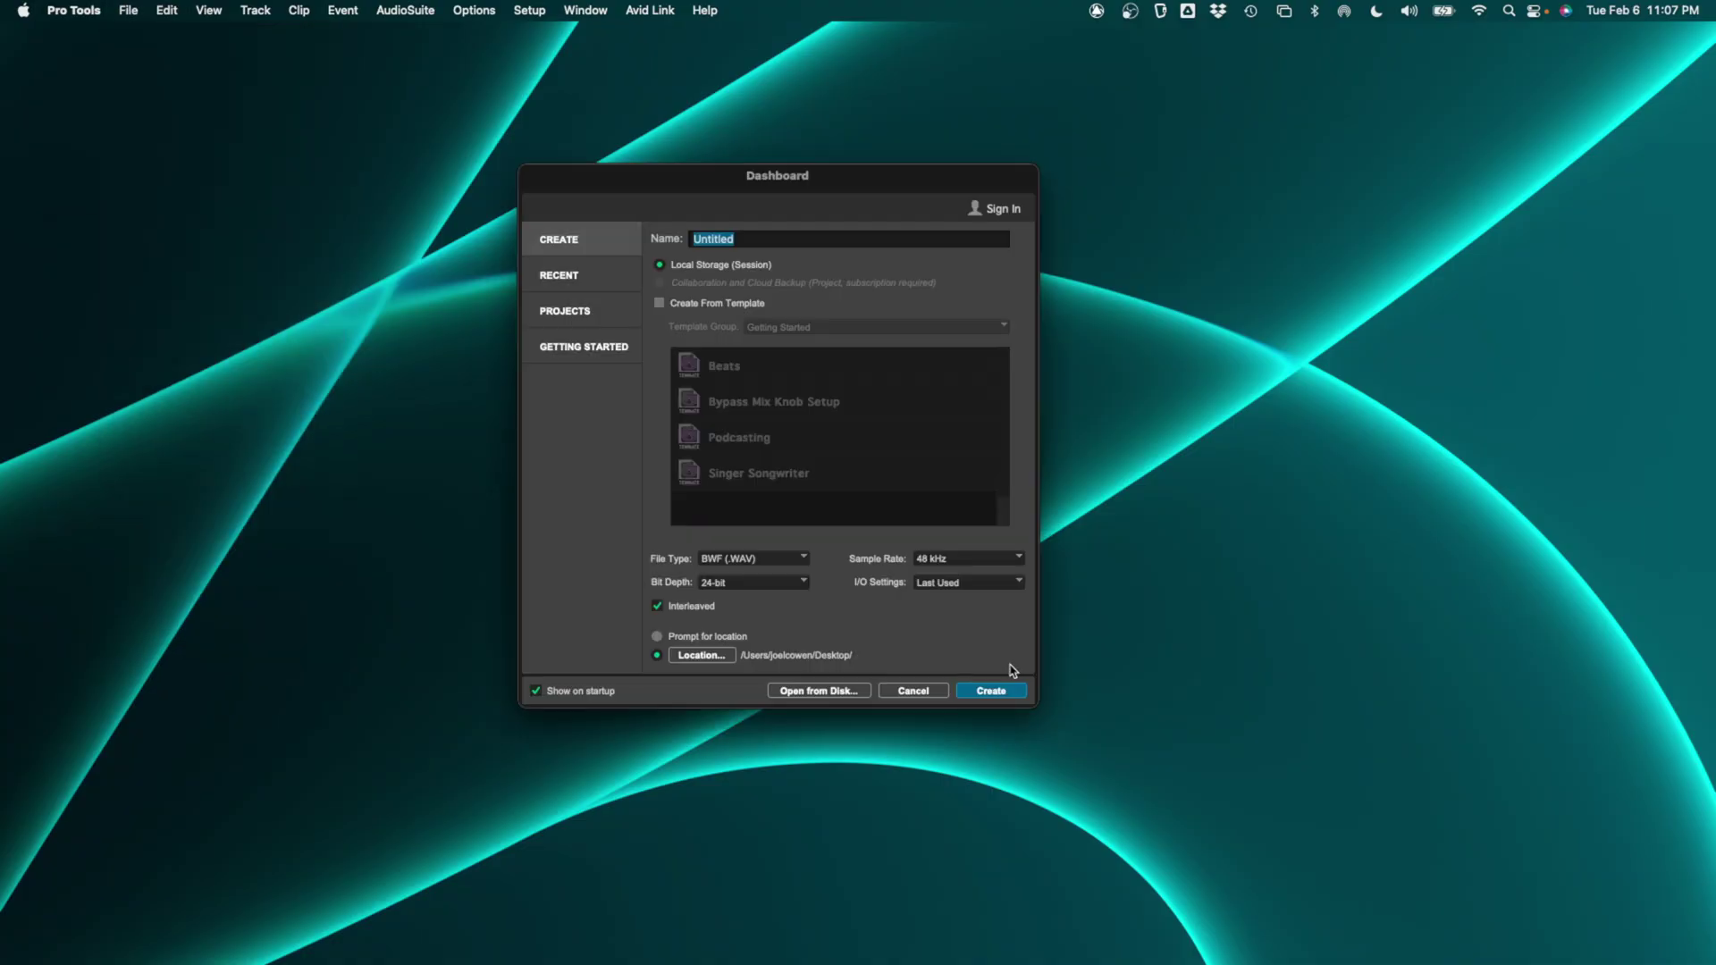
left_click(658, 305)
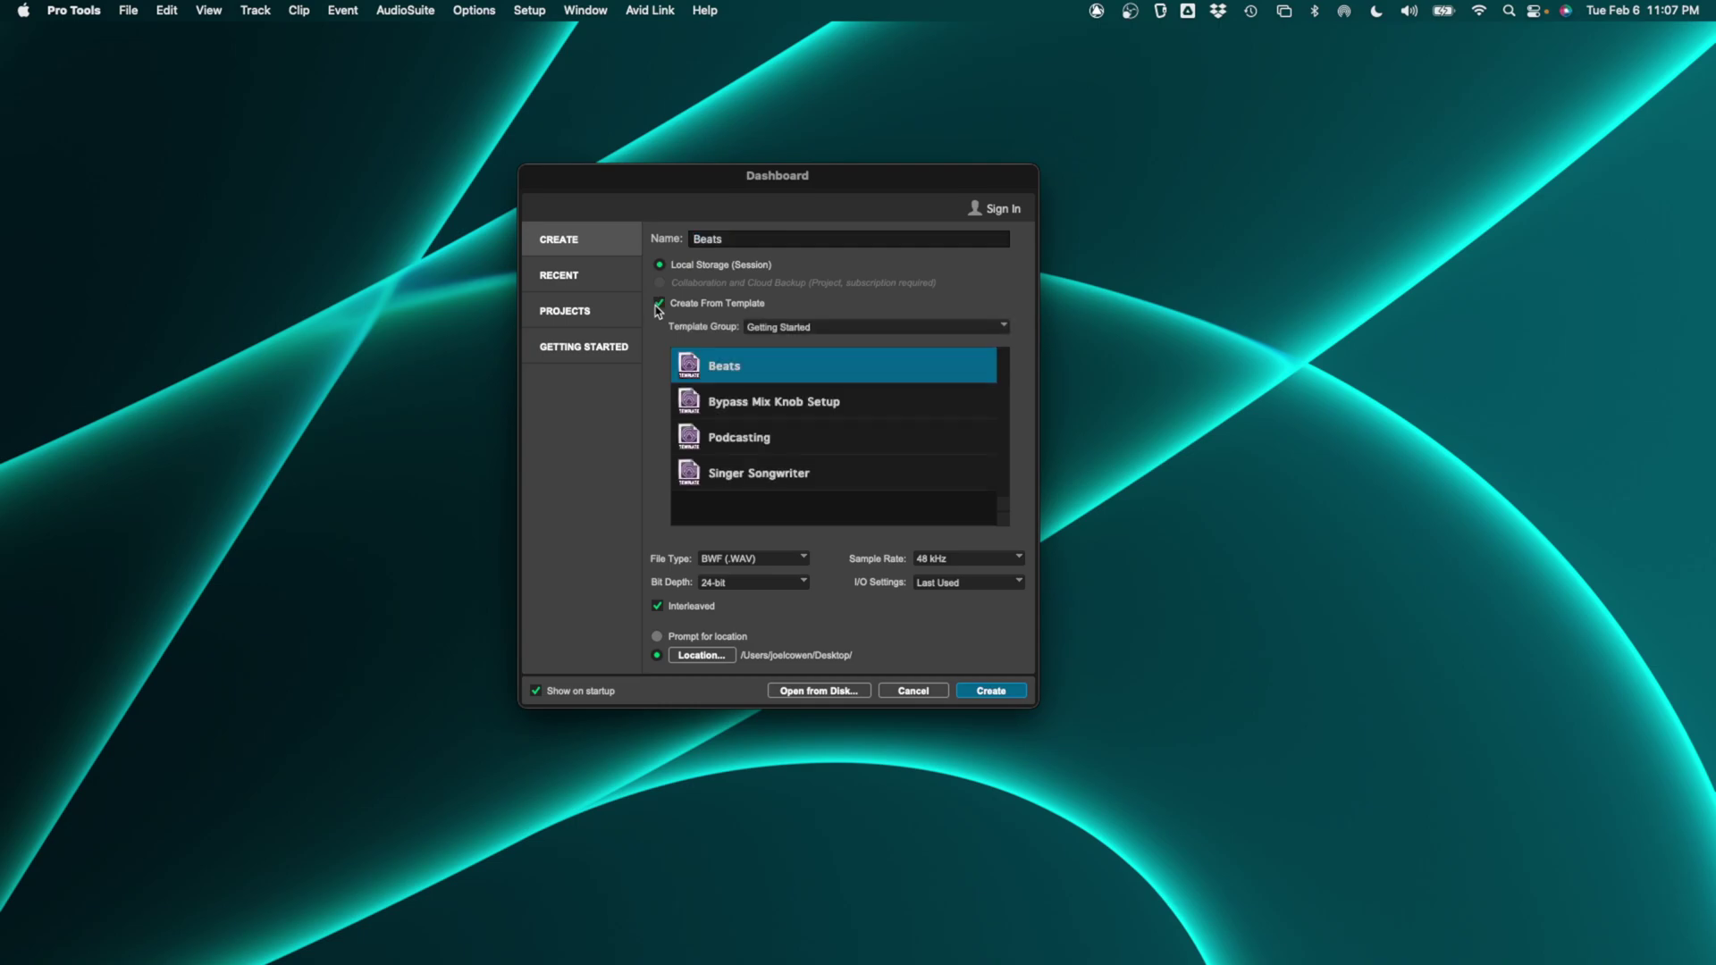
left_click(844, 409)
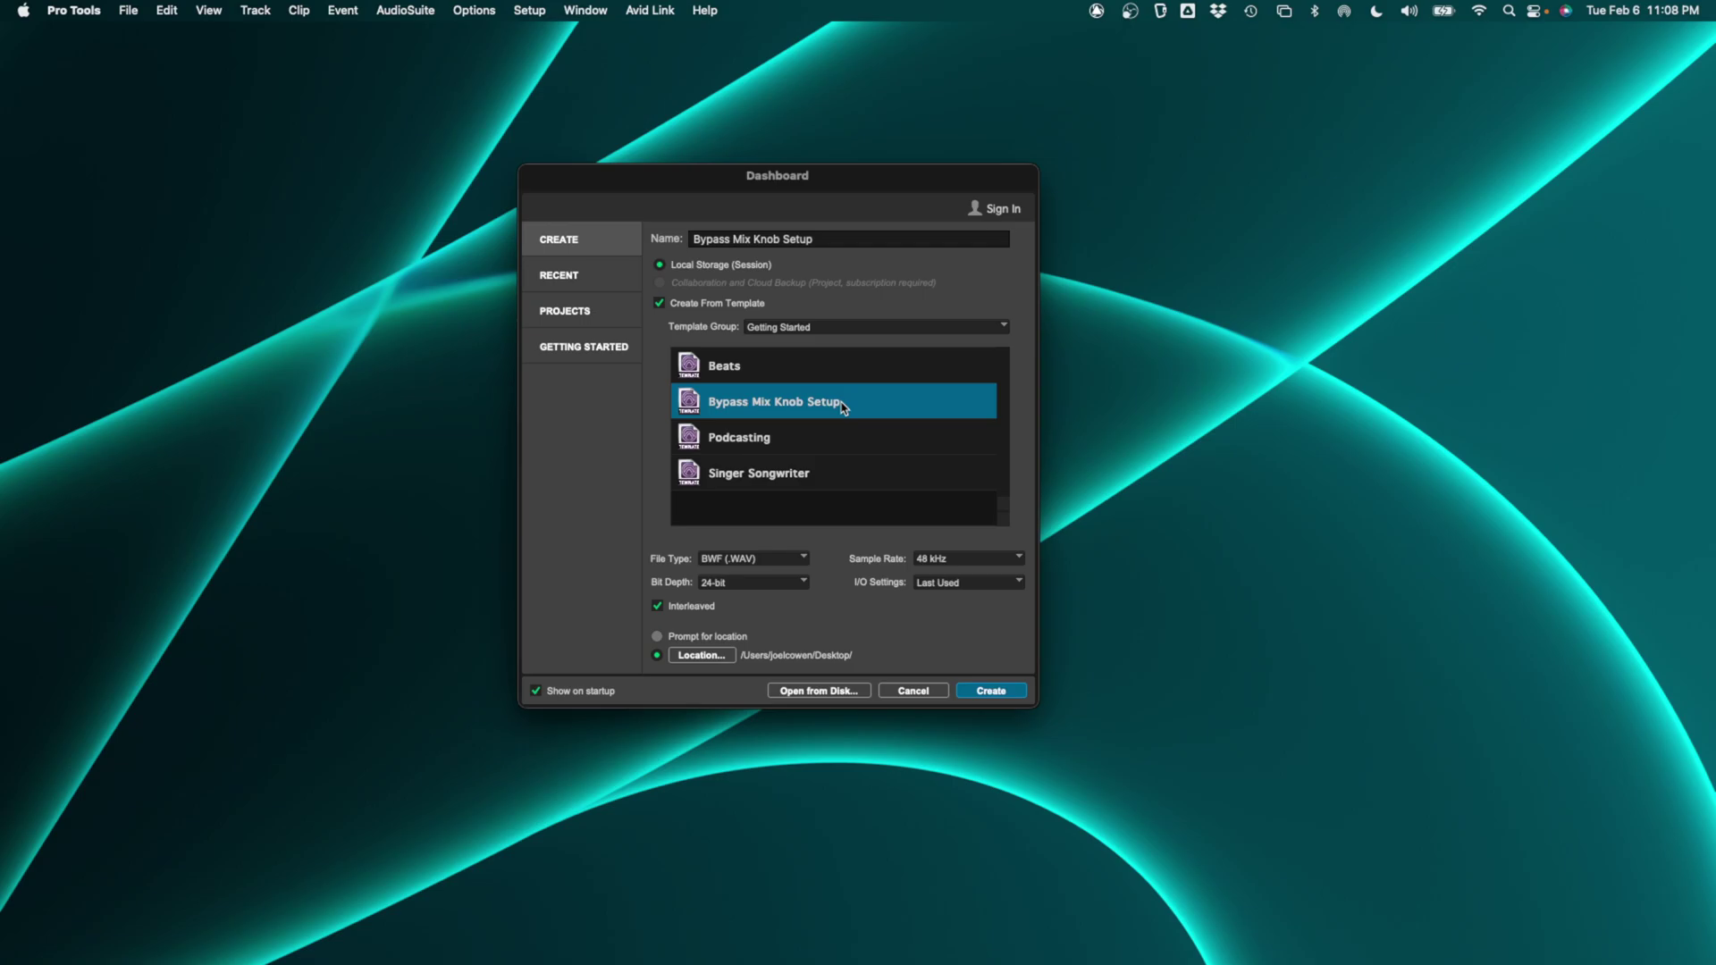
left_click(991, 692)
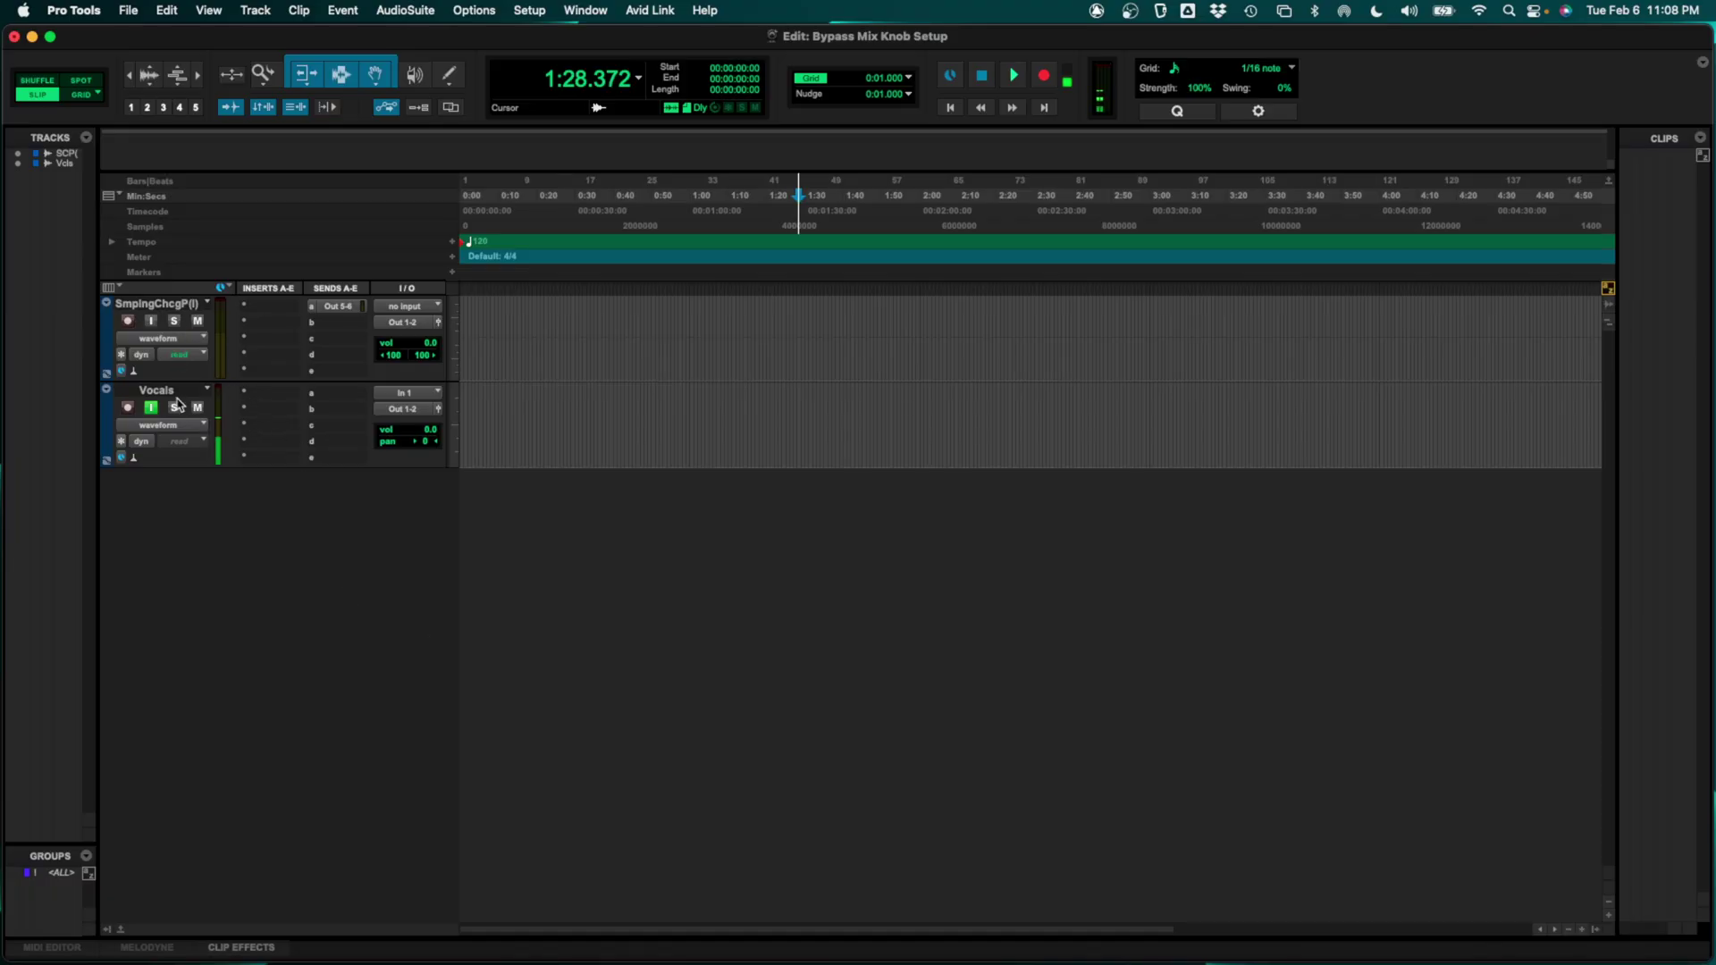
left_click(547, 347)
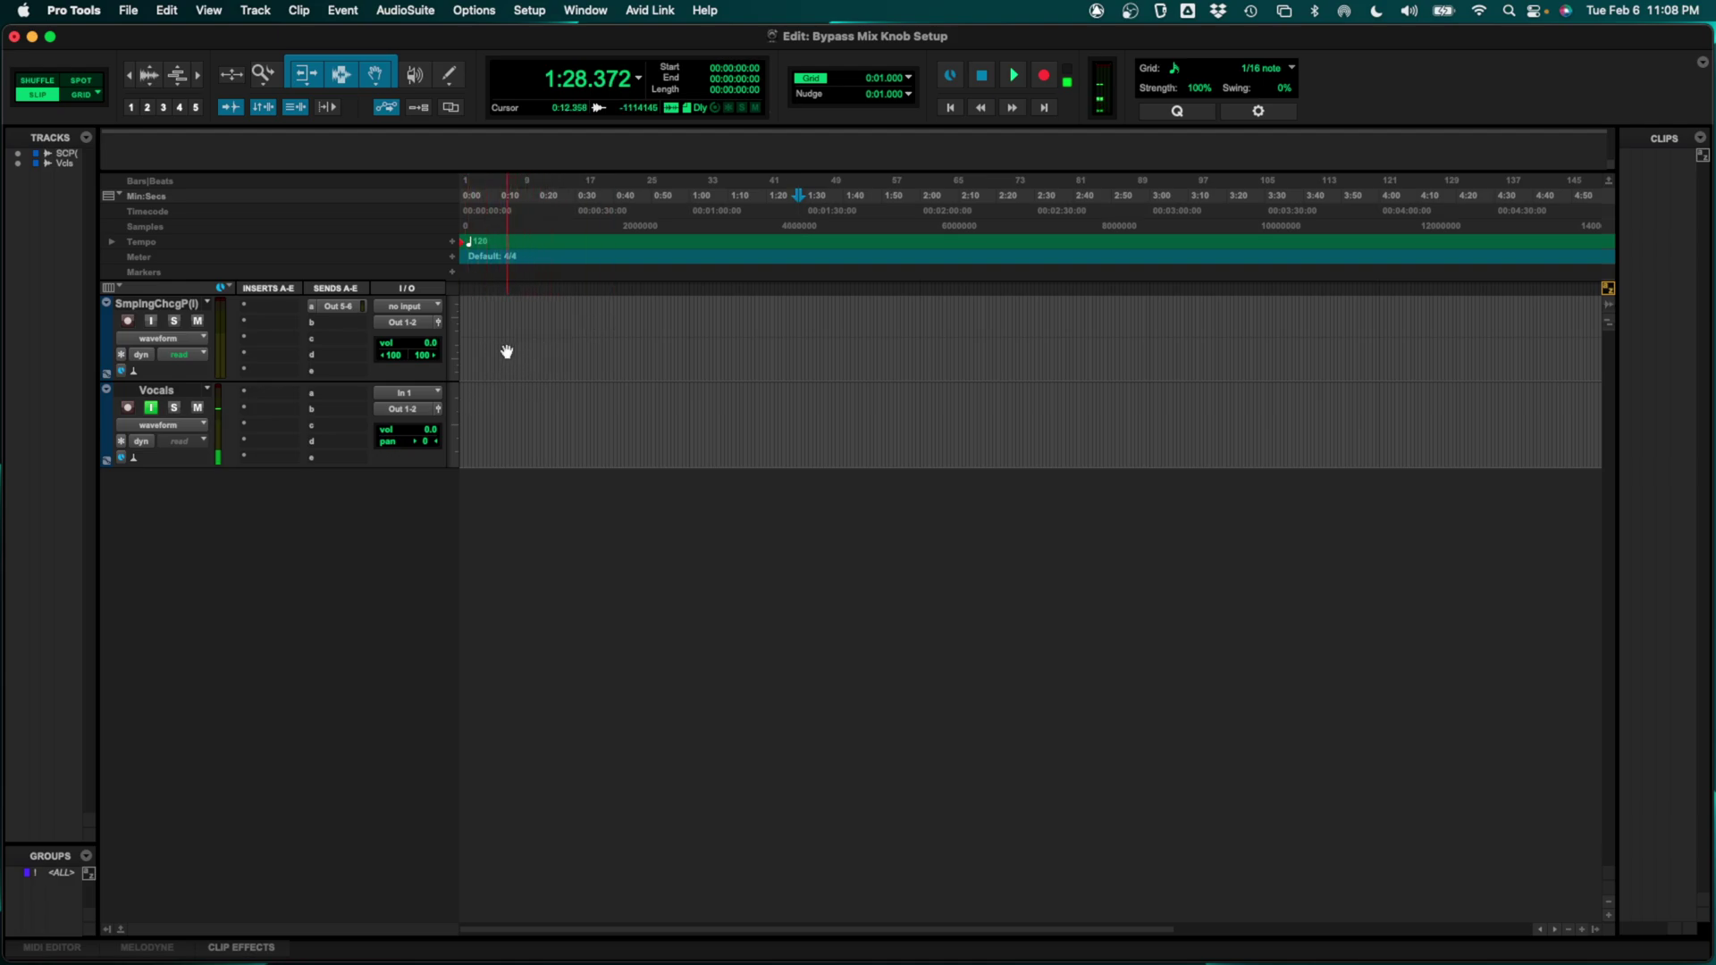